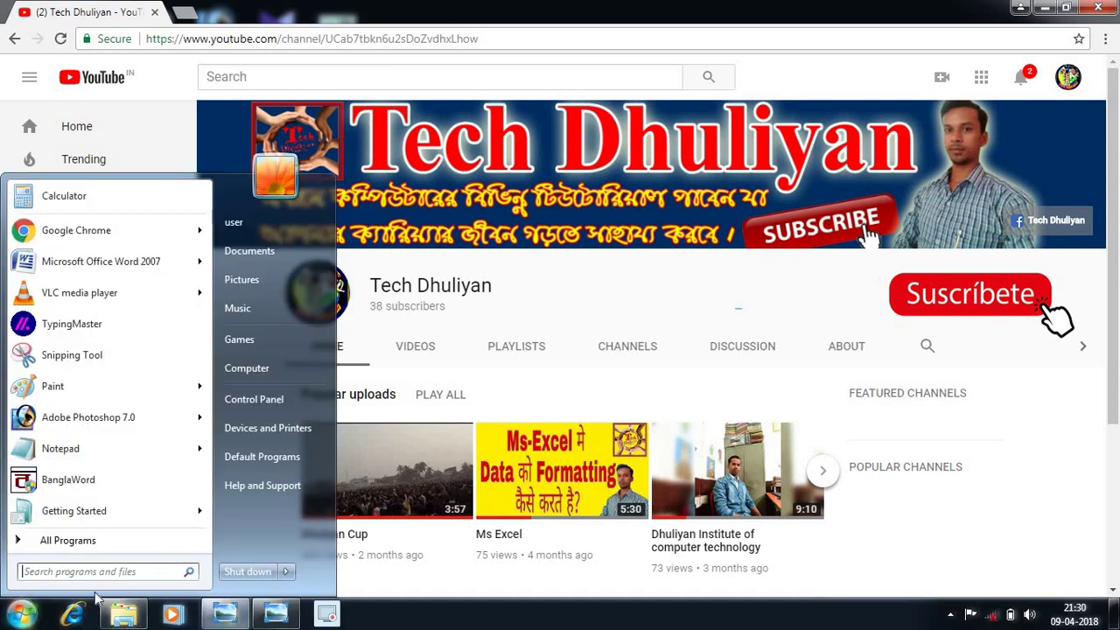
- Launch Word 2007 on a blank, maximized document zoomed to 110%, showing the Page Layout settings
click(101, 262)
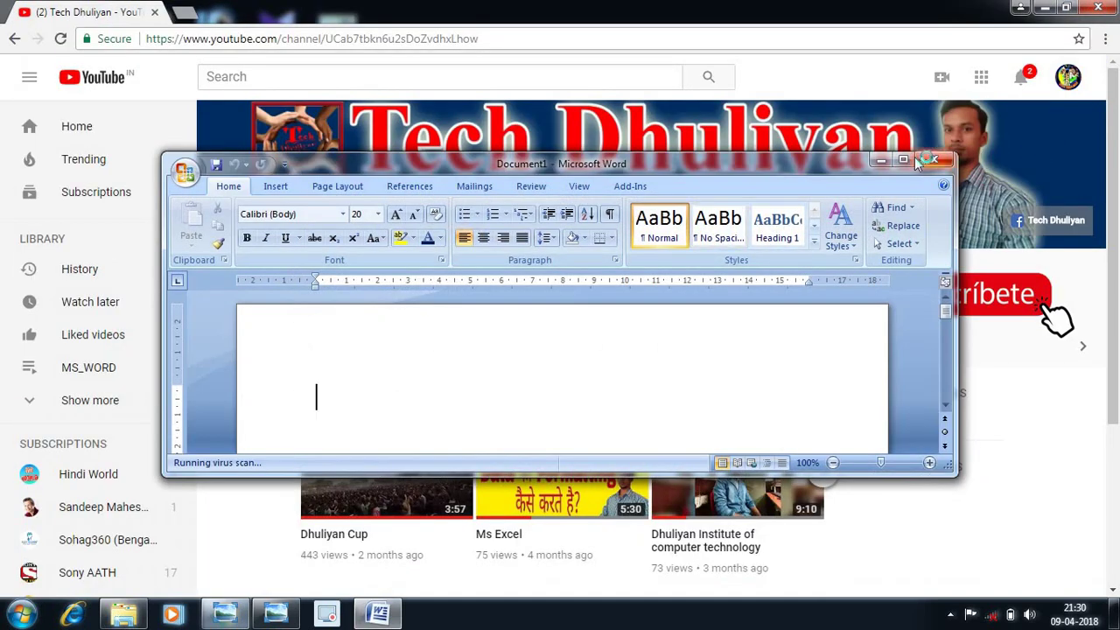
click(904, 159)
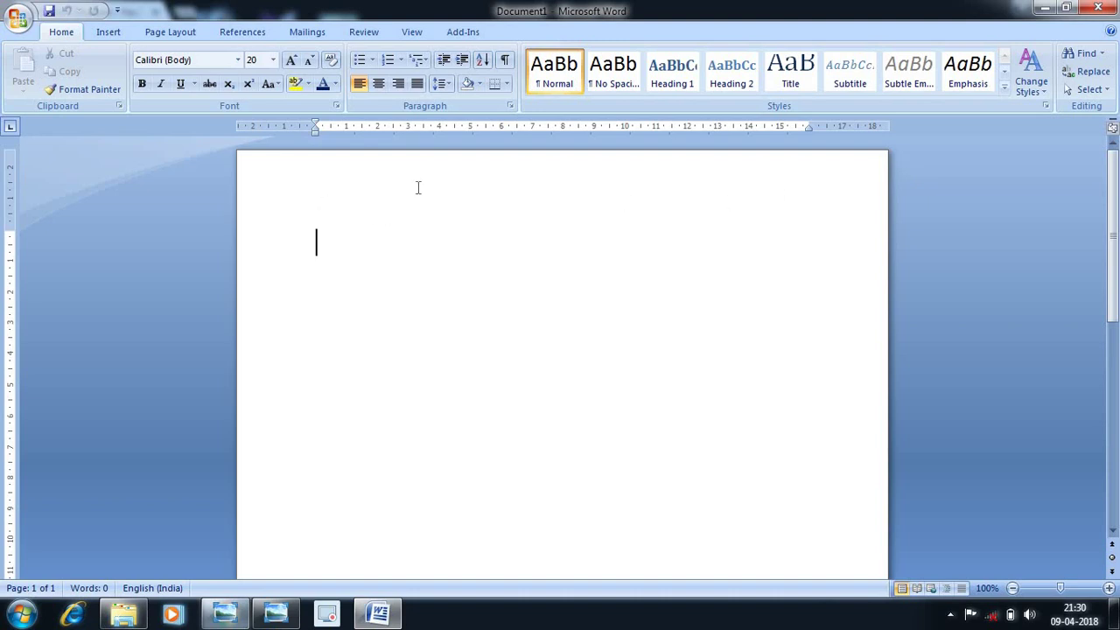
click(1108, 588)
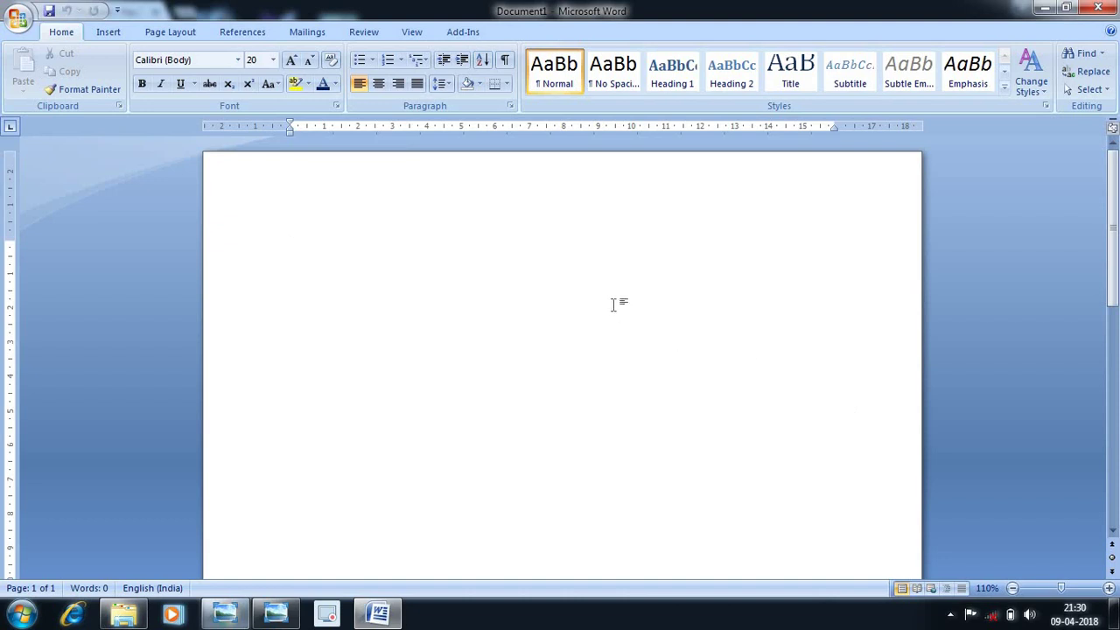
click(172, 35)
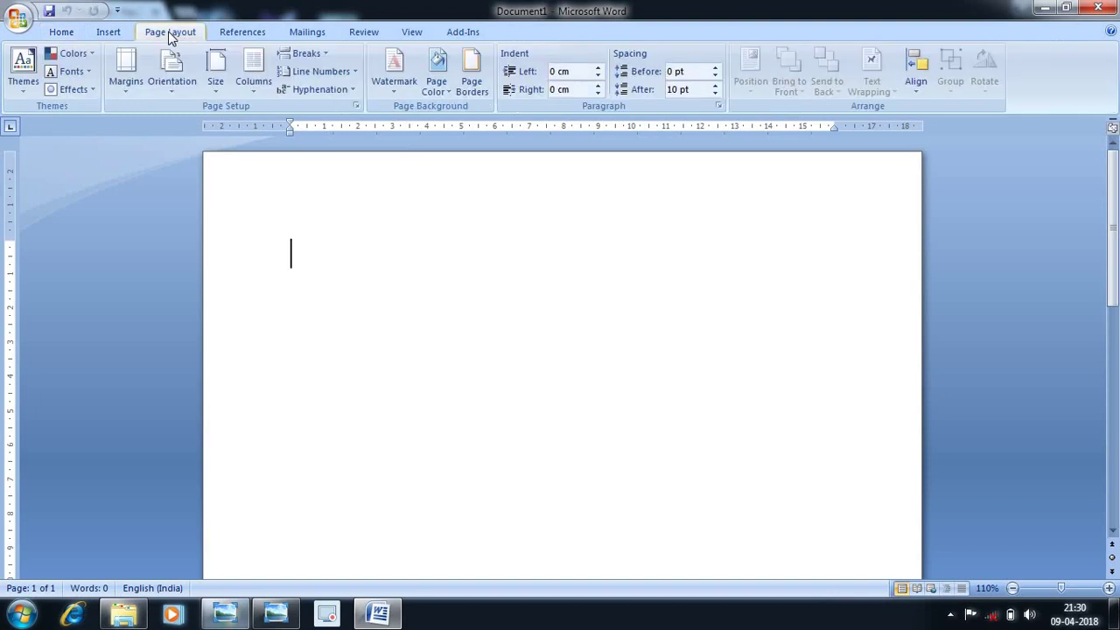
- Apply the pink rose art pattern as a page border around the whole page
click(477, 88)
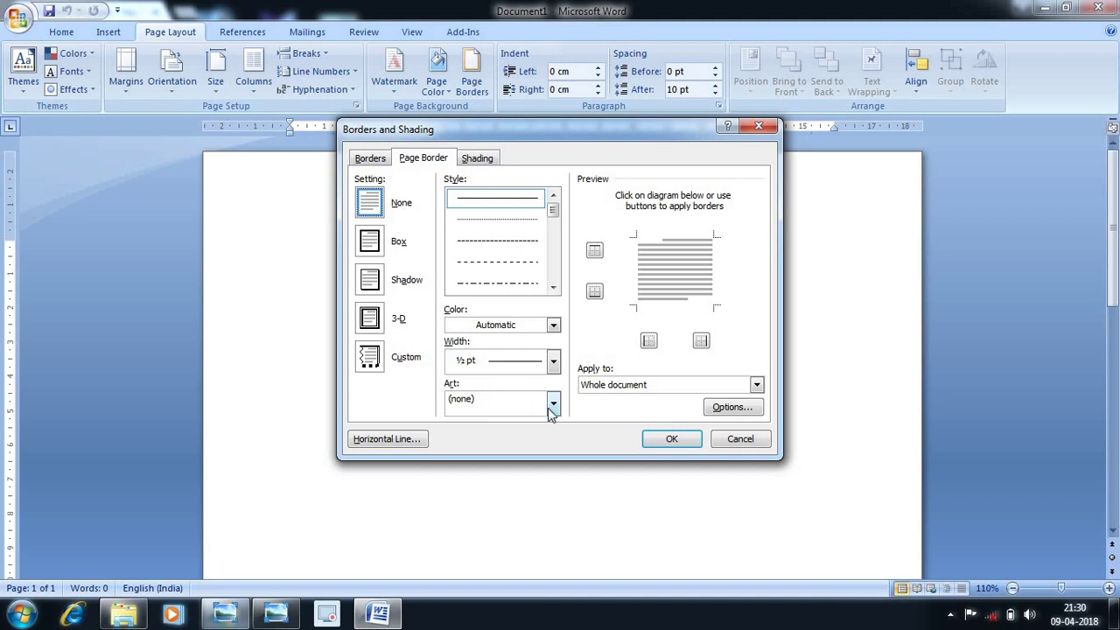
click(552, 404)
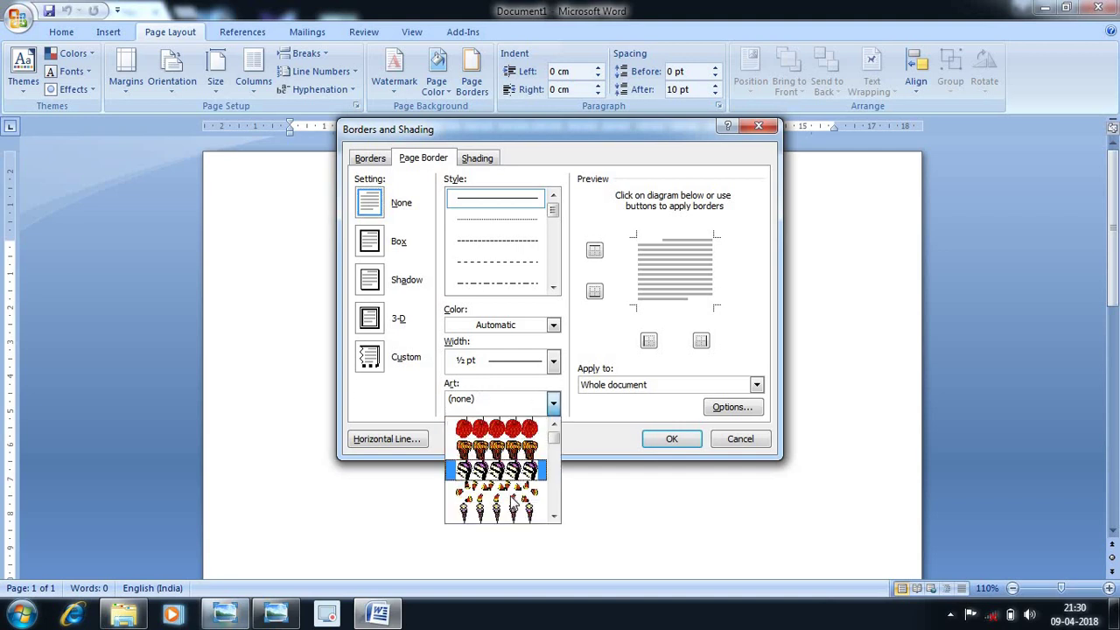
scroll(516, 485, down, 3)
scroll(517, 484, down, 2)
scroll(517, 484, down, 2)
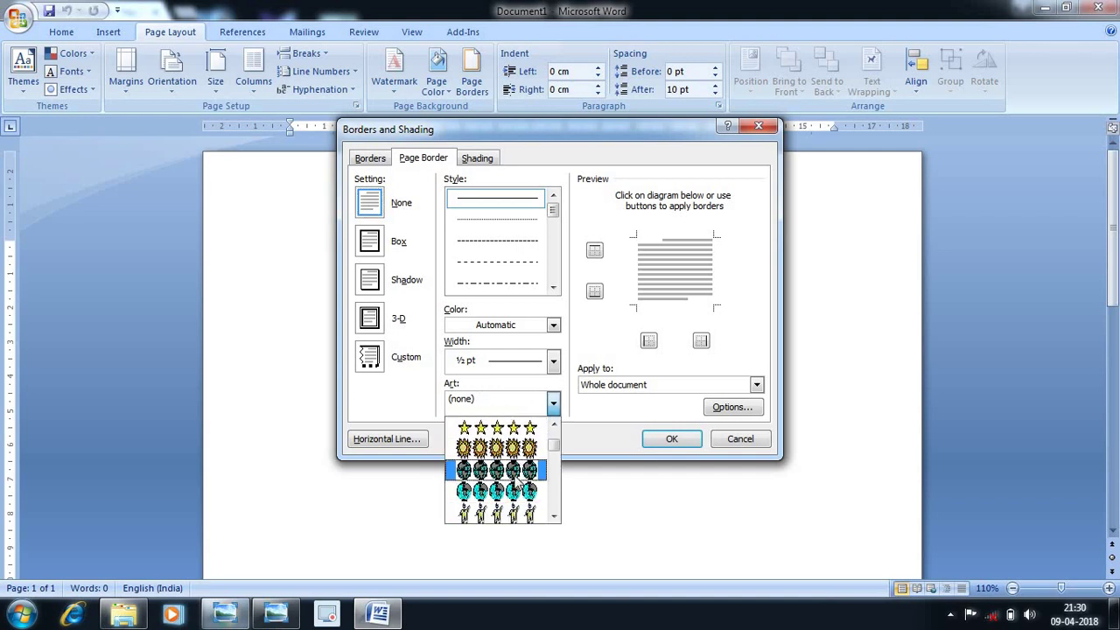
scroll(516, 481, down, 2)
scroll(515, 479, down, 2)
scroll(517, 480, down, 1)
scroll(517, 483, down, 2)
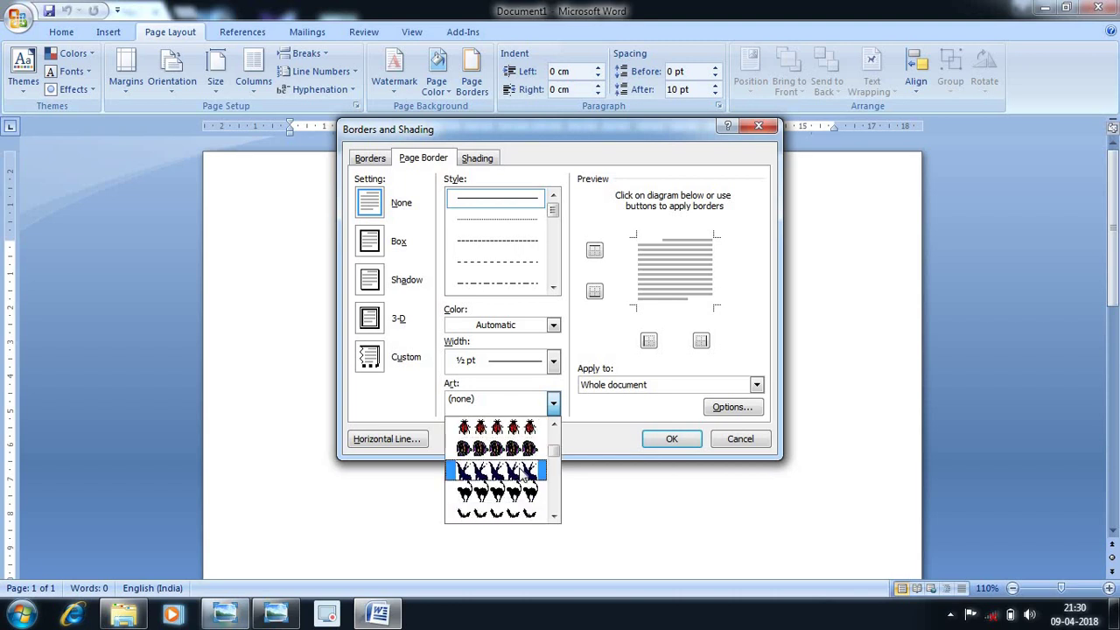
scroll(521, 488, down, 2)
scroll(523, 494, down, 2)
scroll(522, 493, down, 1)
scroll(520, 493, down, 1)
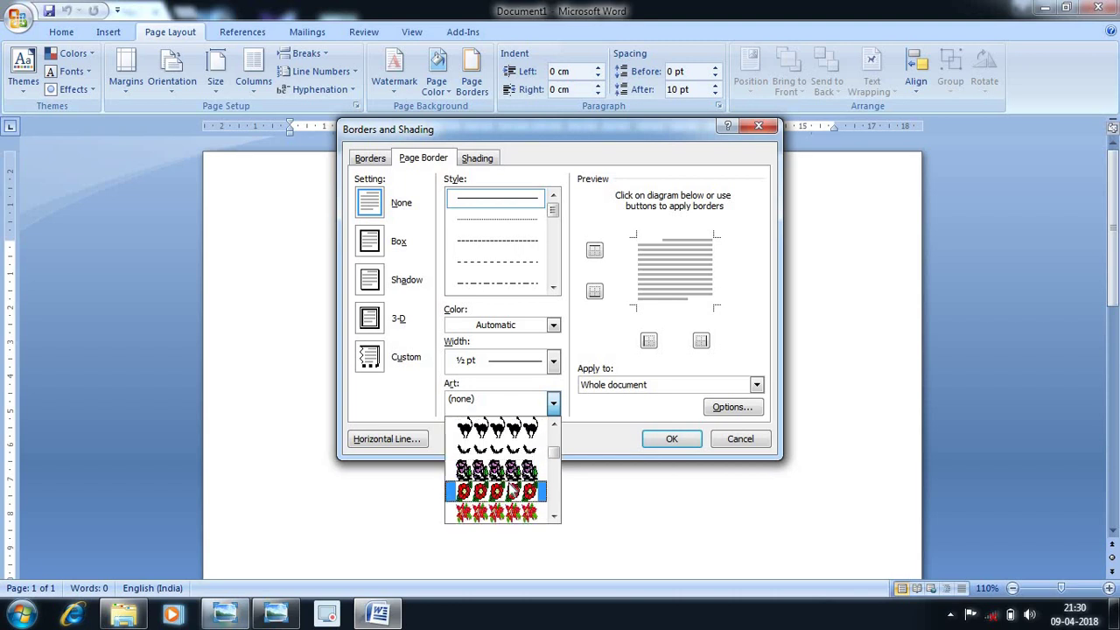
scroll(517, 491, down, 2)
scroll(513, 490, down, 2)
scroll(512, 490, up, 2)
scroll(511, 486, up, 2)
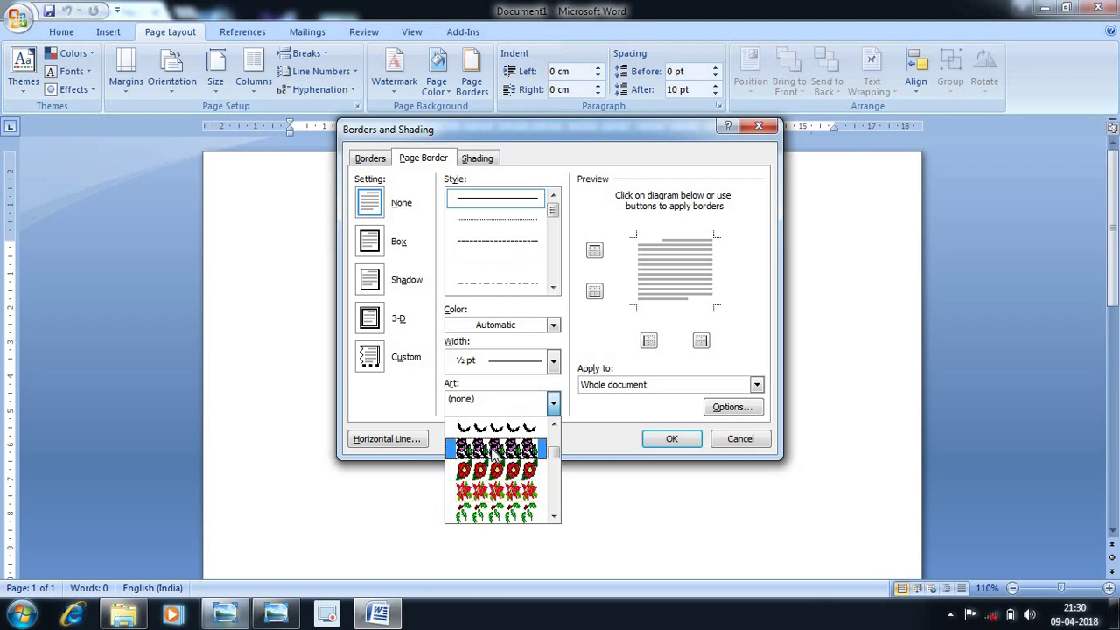
click(495, 450)
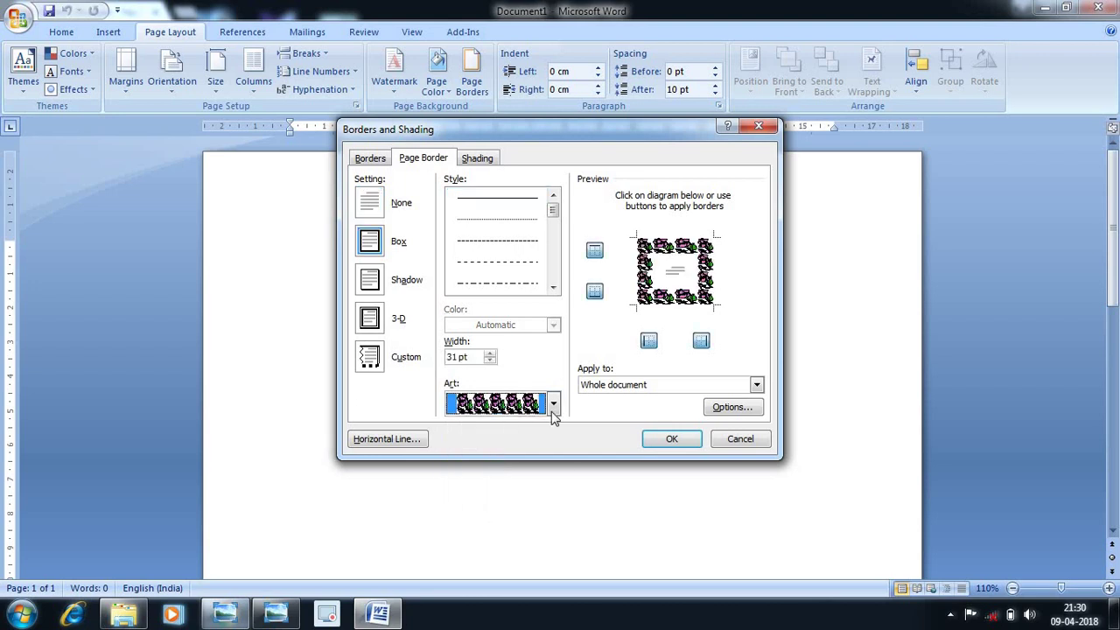
click(672, 439)
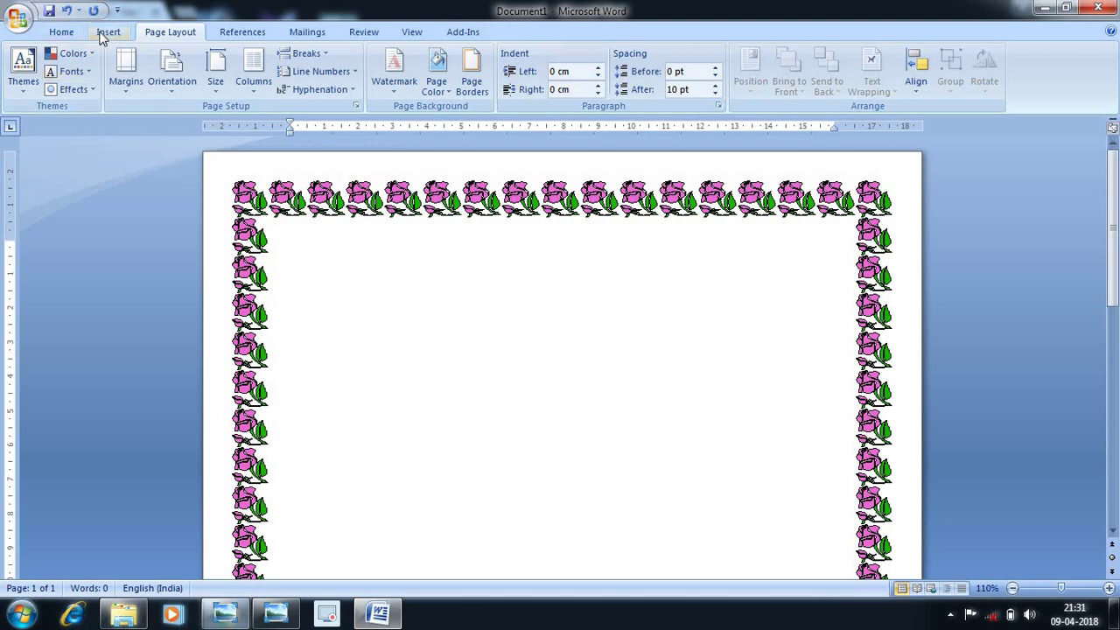
- Insert a WordArt title in style 1 reading 'Kanchantala JDJ Institution'
click(107, 32)
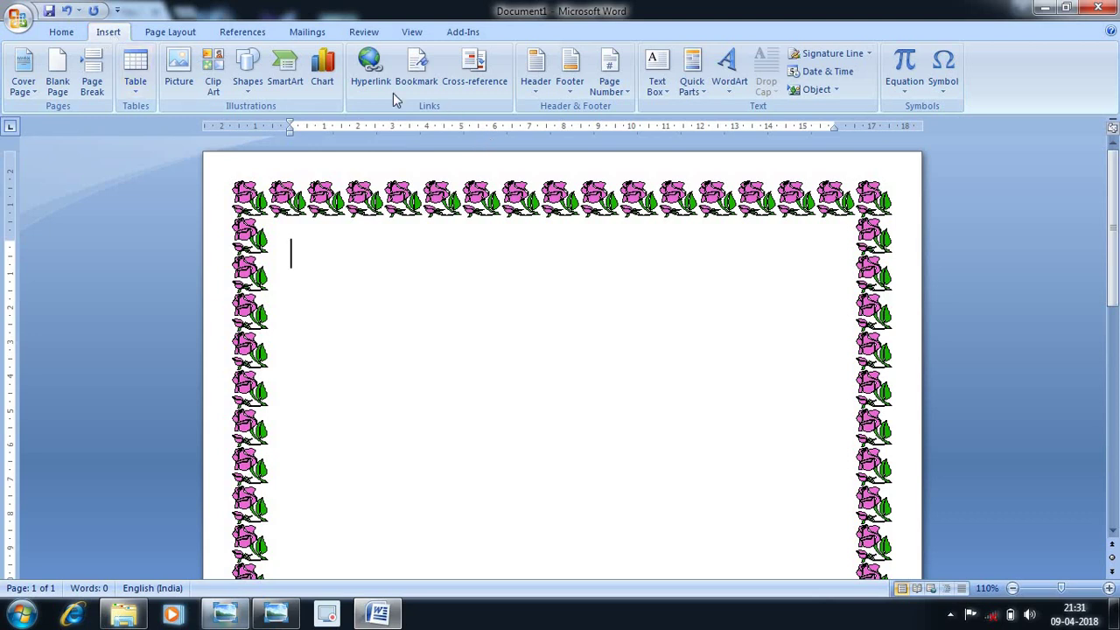
click(728, 85)
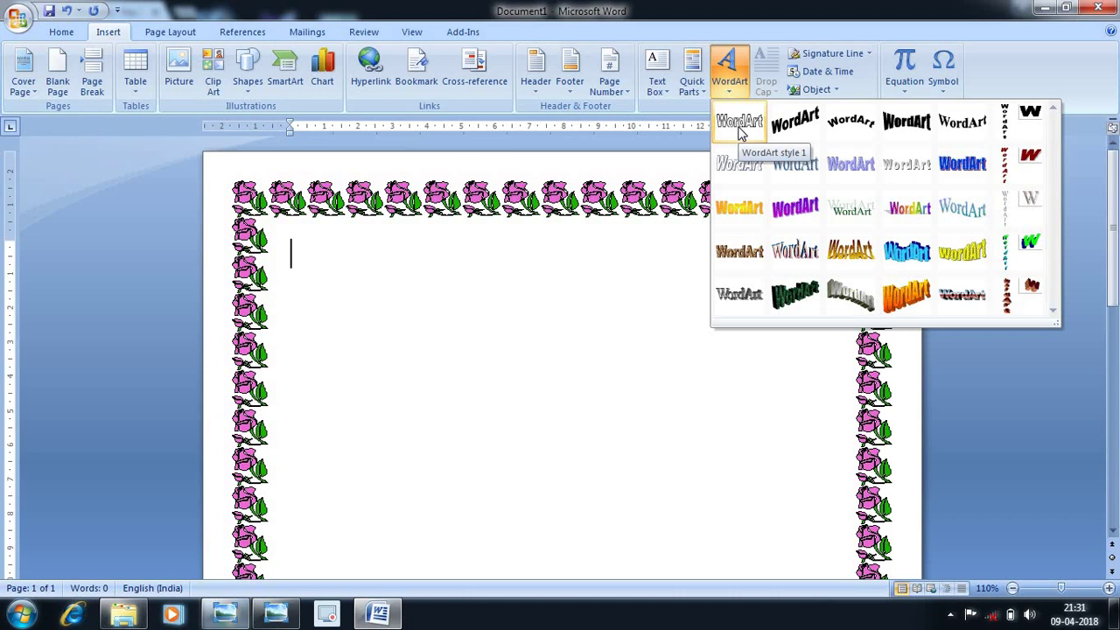
click(740, 129)
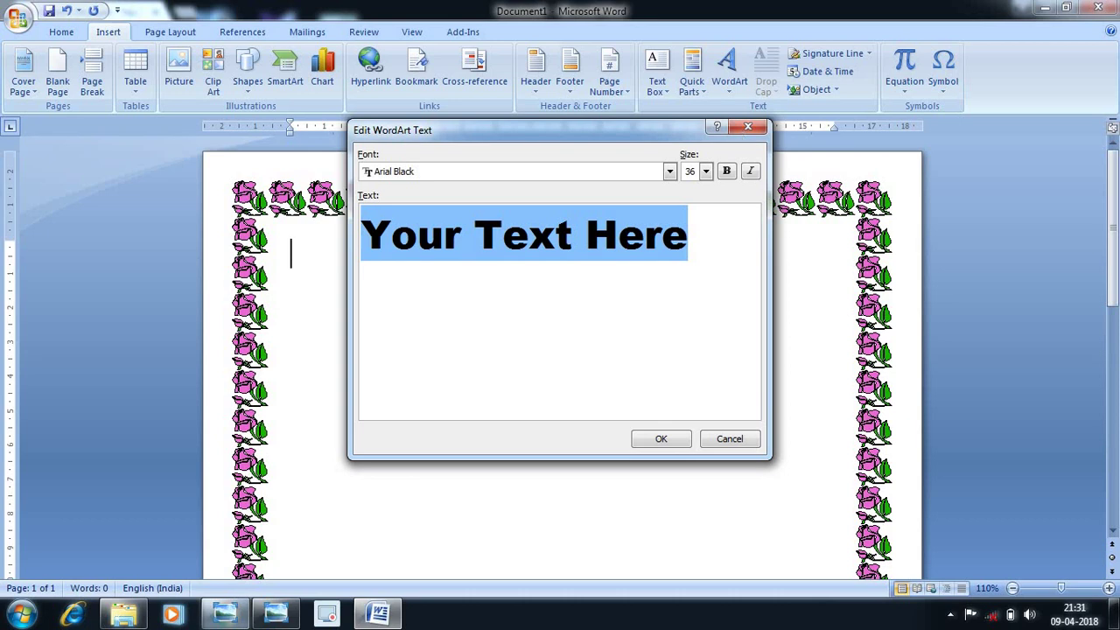
text(Kanchant)
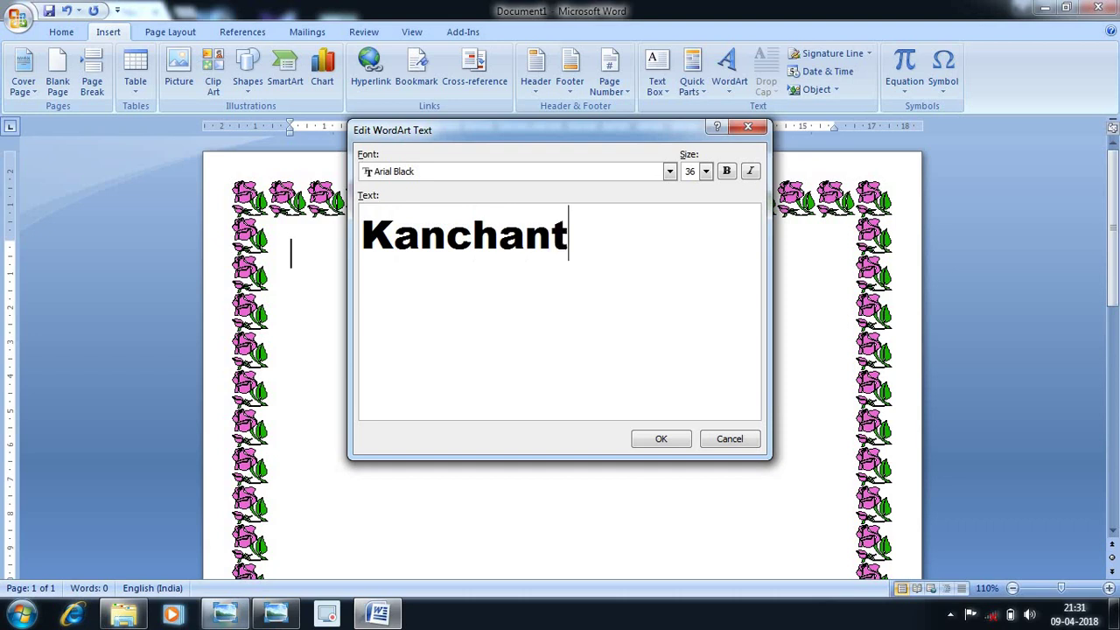
text(ala J)
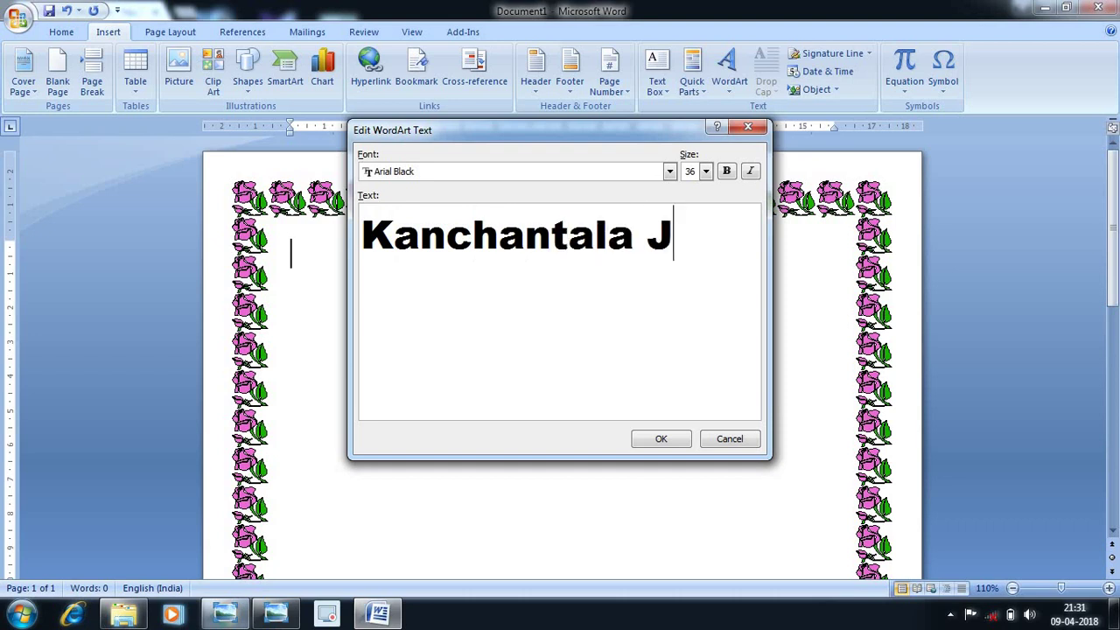
text(DJ I)
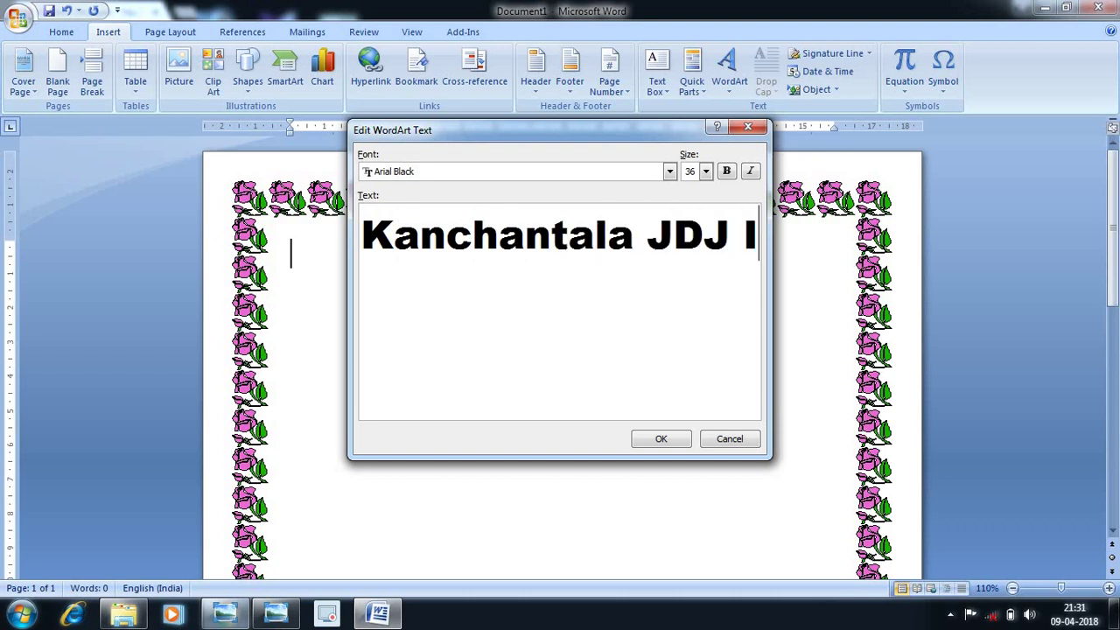
text(nstituti)
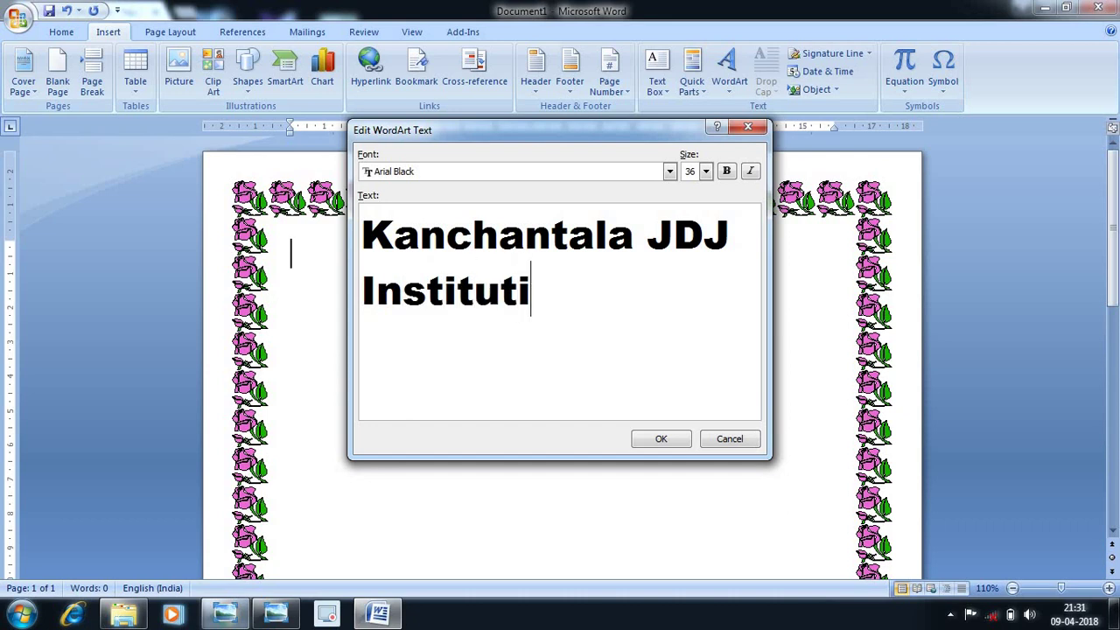
text(on)
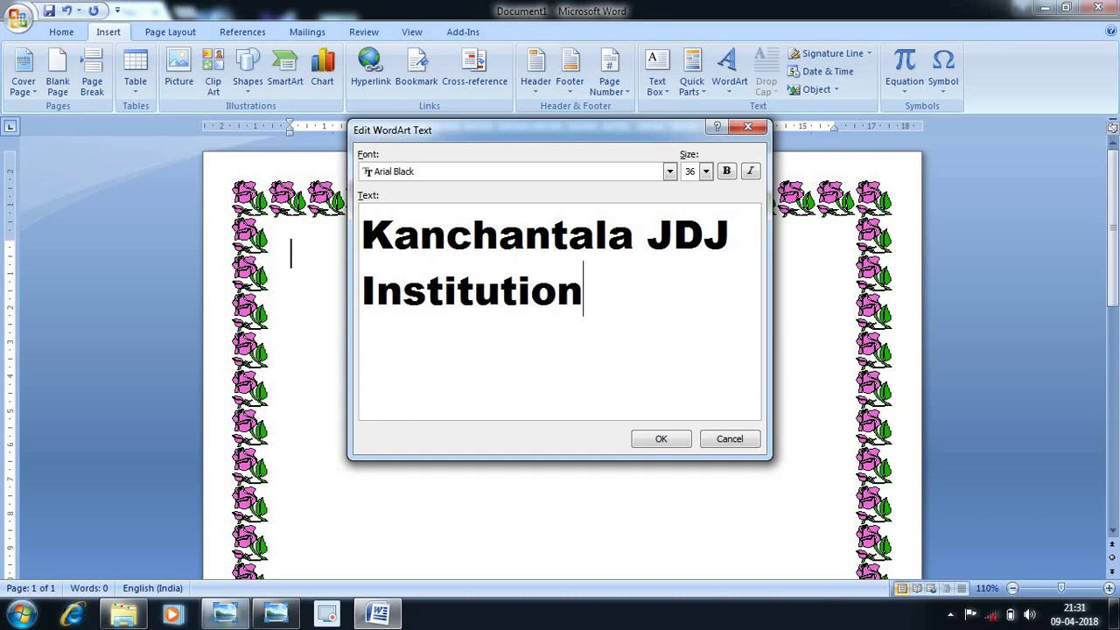
click(661, 440)
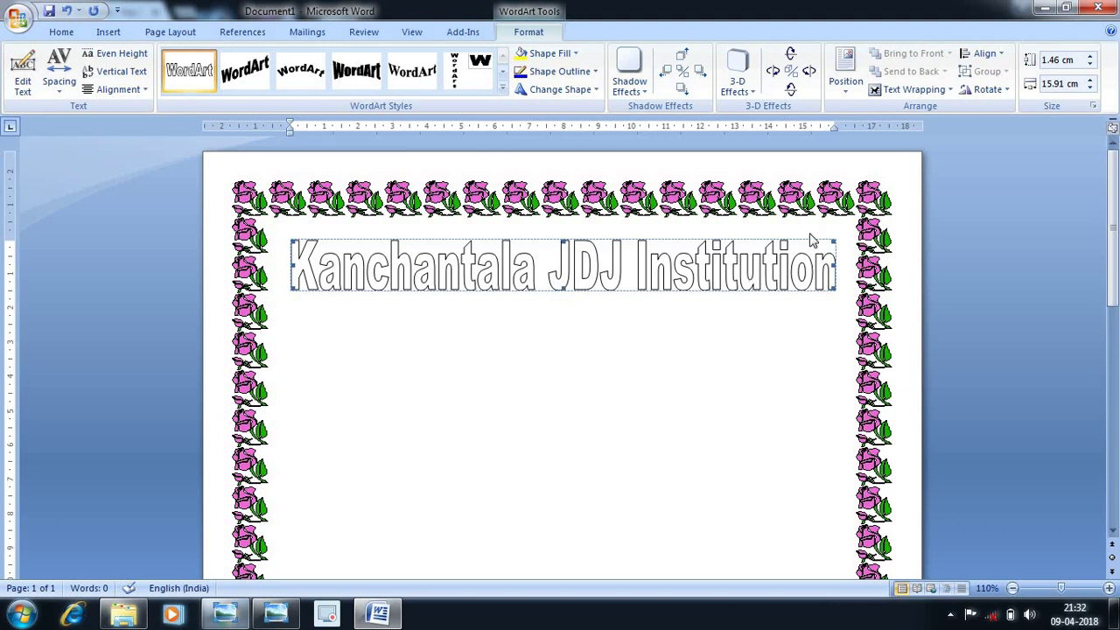
- Set the WordArt title in front of text, place it below the top border, and fill it red
click(917, 90)
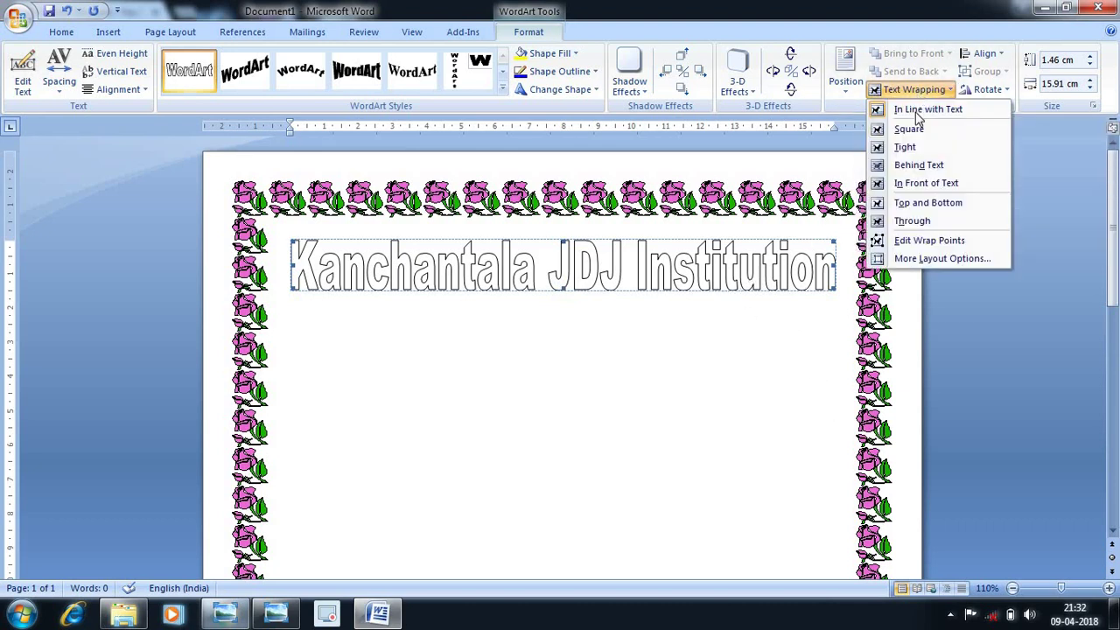
click(912, 186)
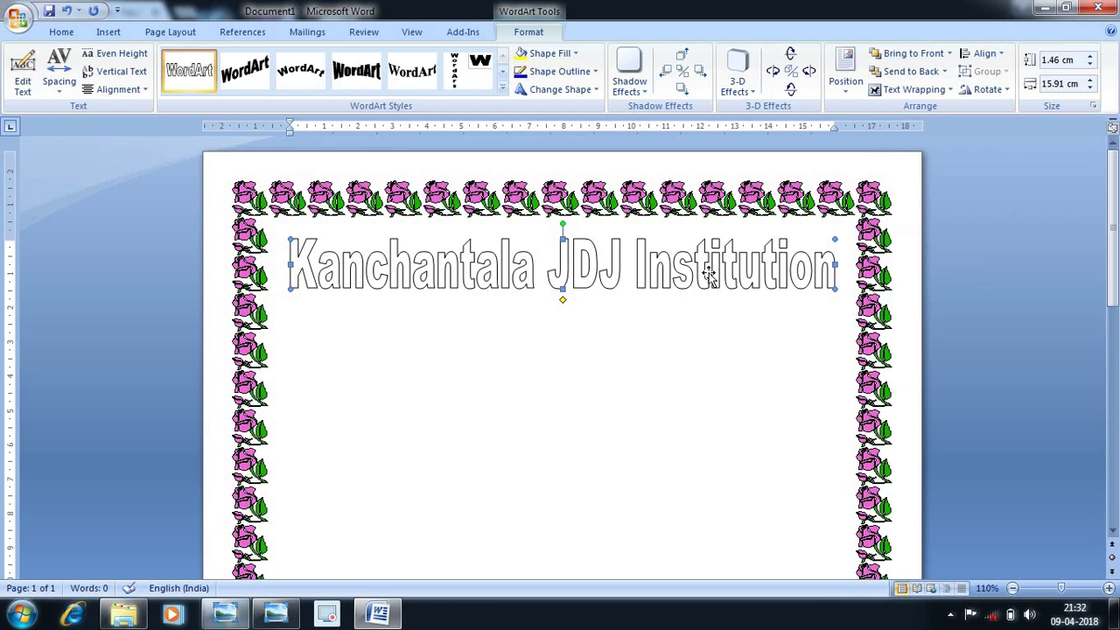
drag(708, 276, 695, 388)
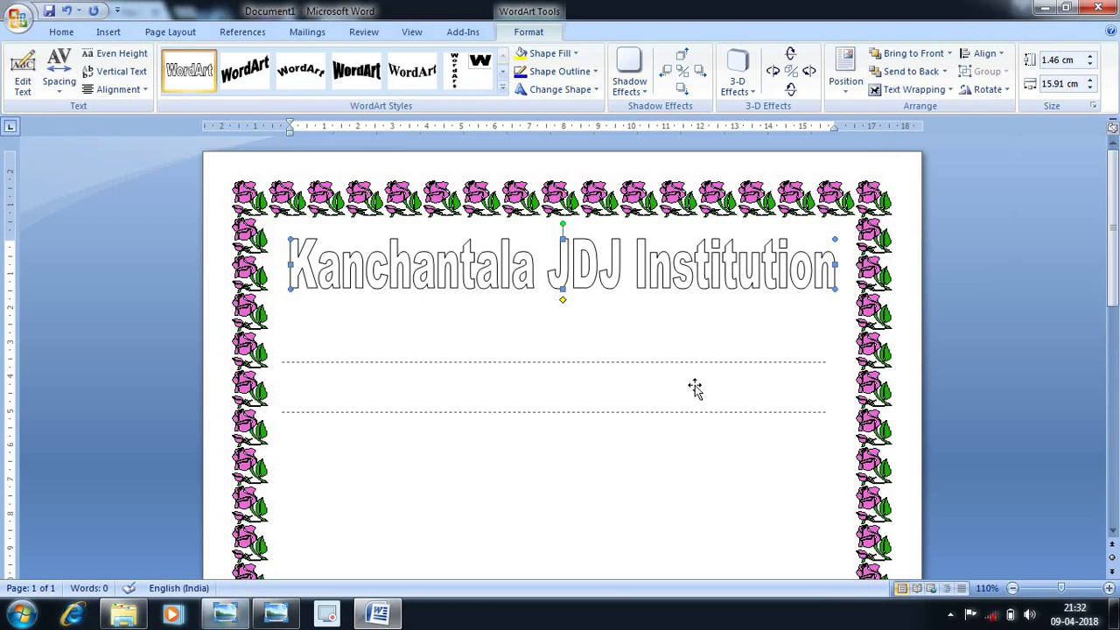
drag(694, 388, 696, 278)
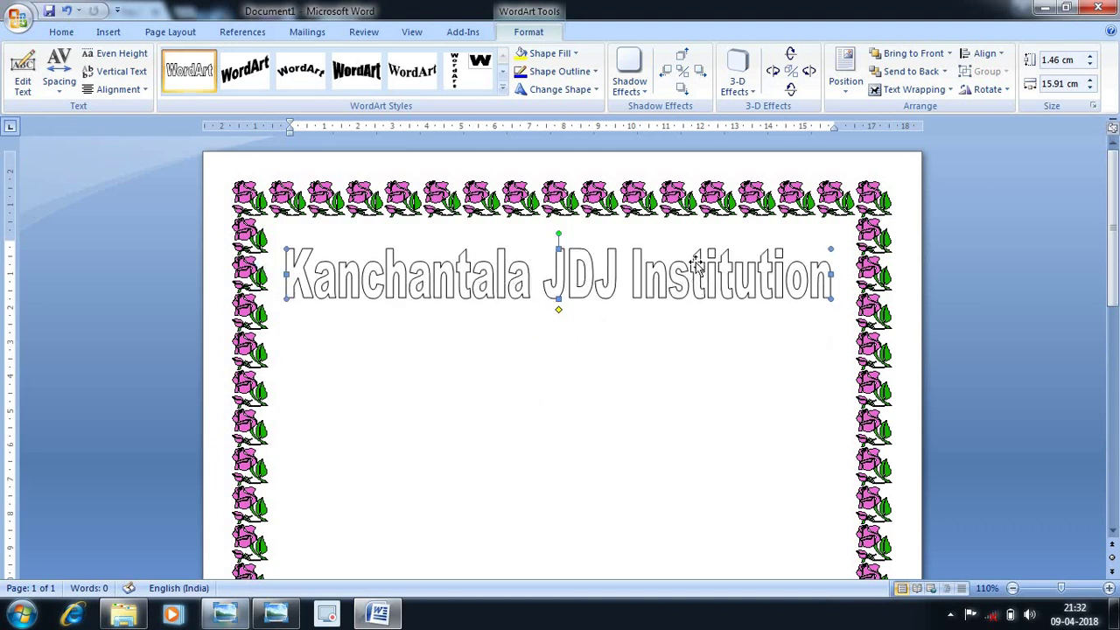
click(561, 56)
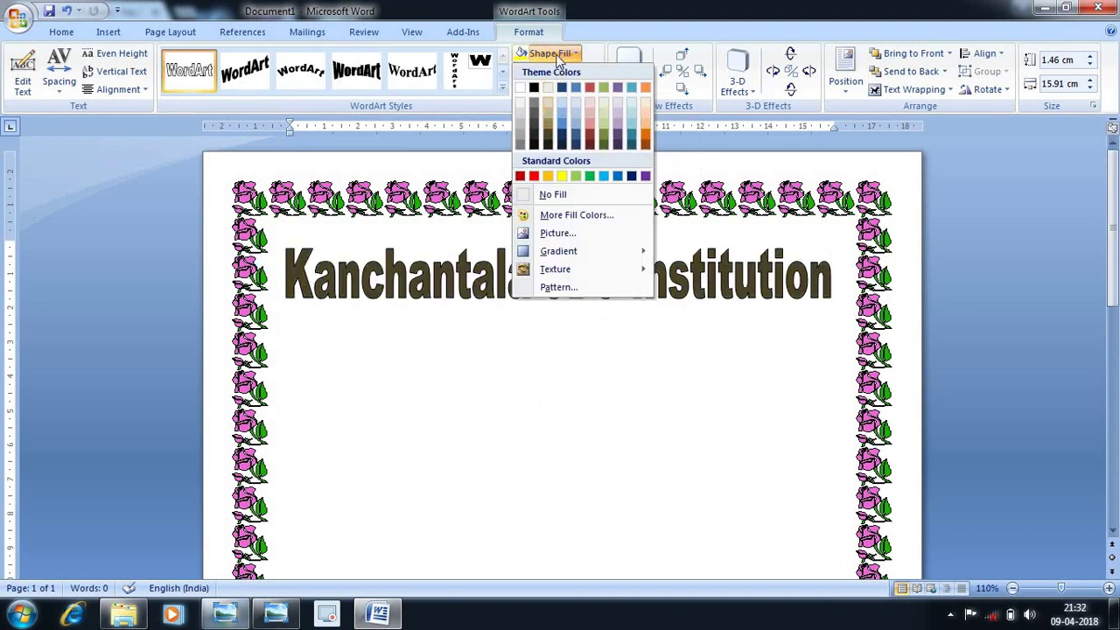
click(534, 177)
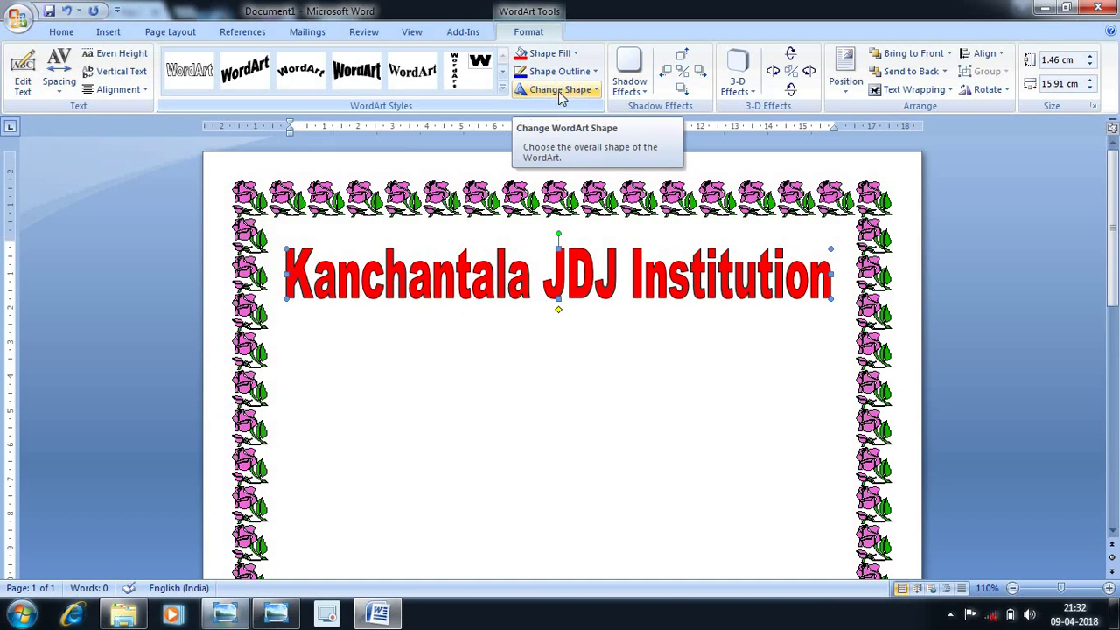
- Bend the title into an upward arch and stretch it taller to deepen the curve
click(560, 91)
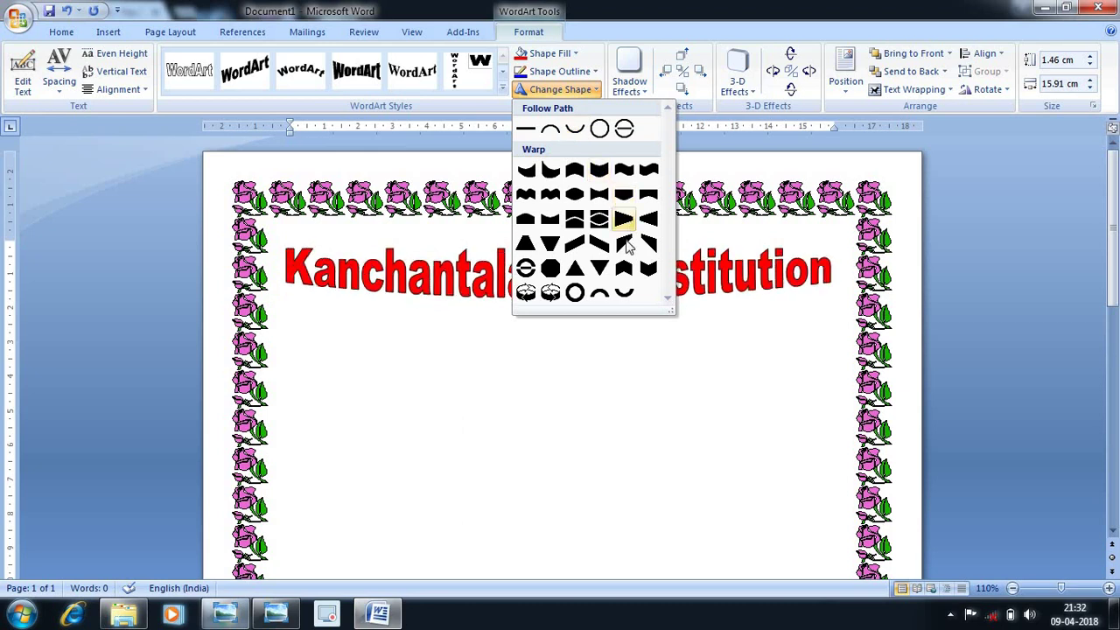
click(551, 131)
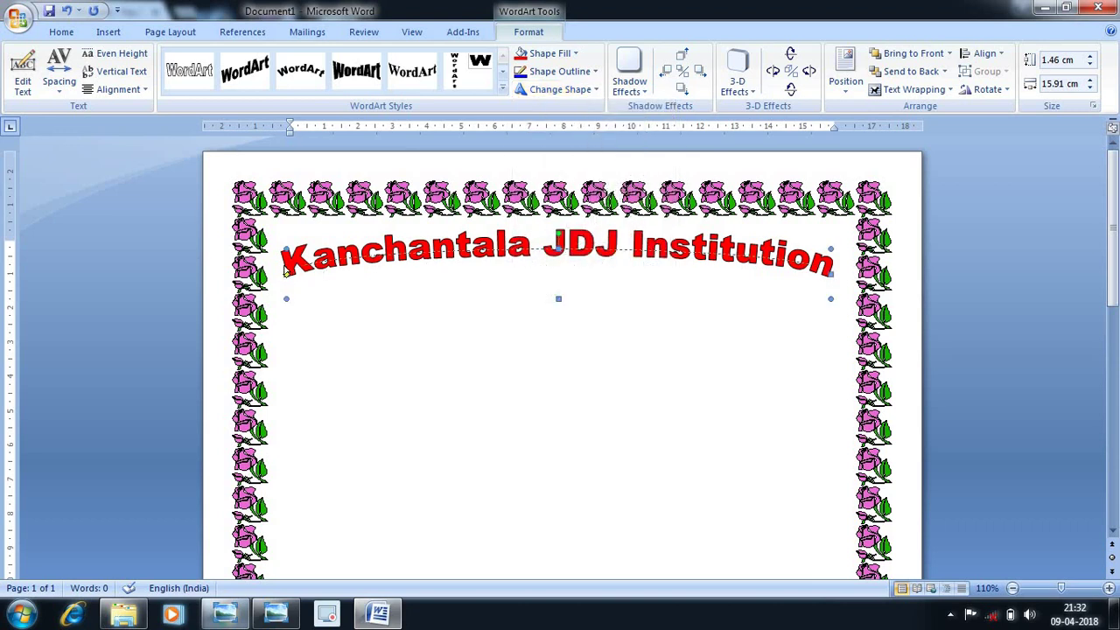
drag(285, 274, 305, 262)
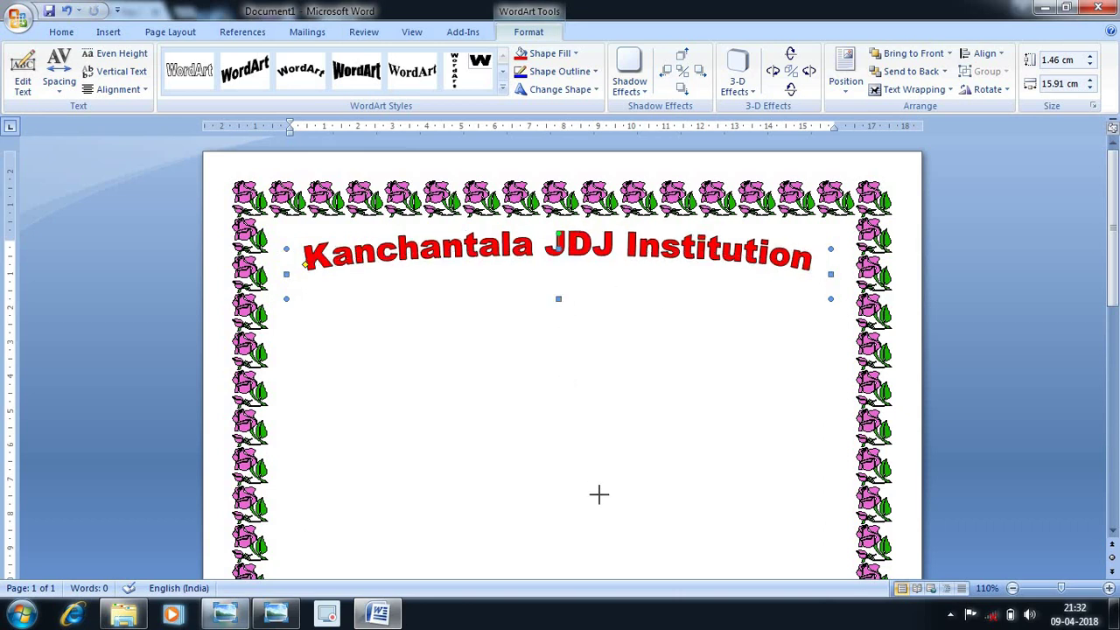
drag(598, 494, 603, 557)
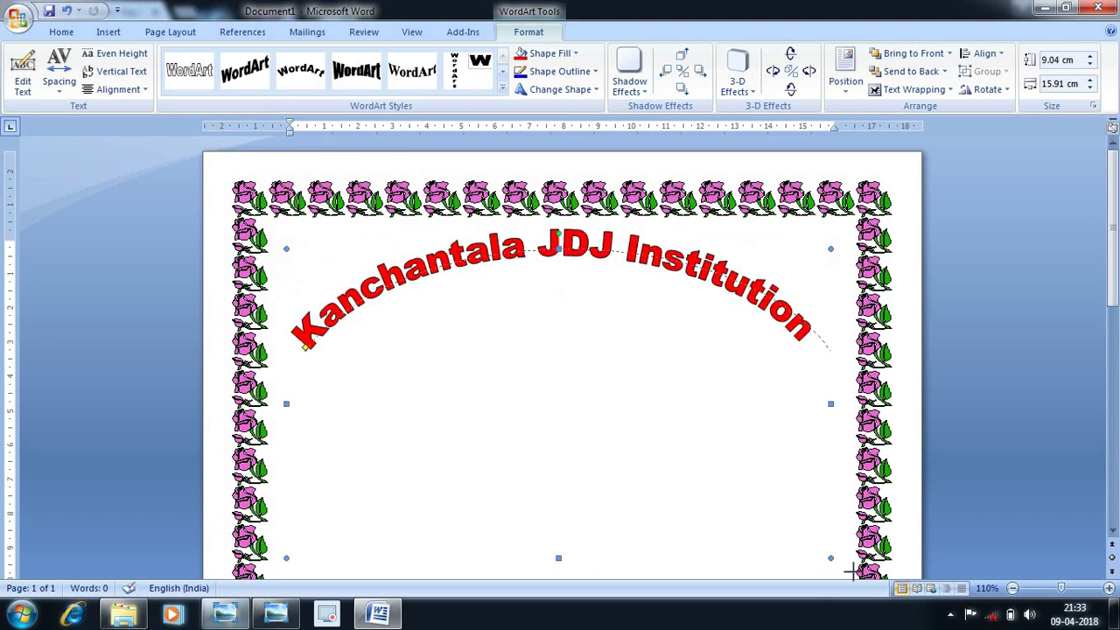
- Widen the arched title and nudge it into place just below the rose border
drag(833, 560, 853, 560)
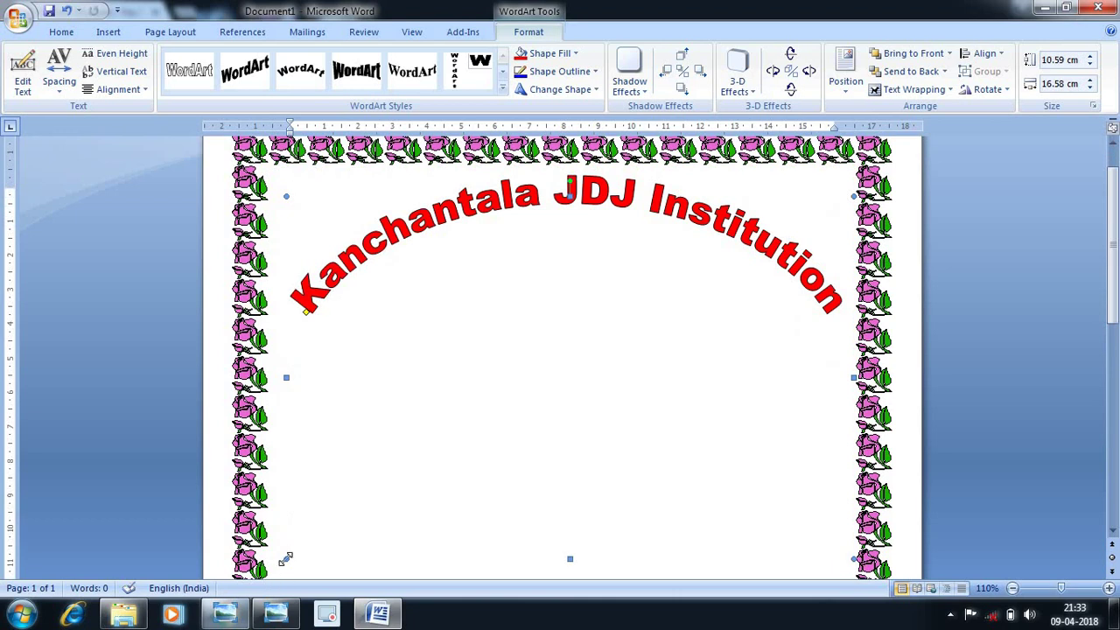
drag(274, 567, 265, 570)
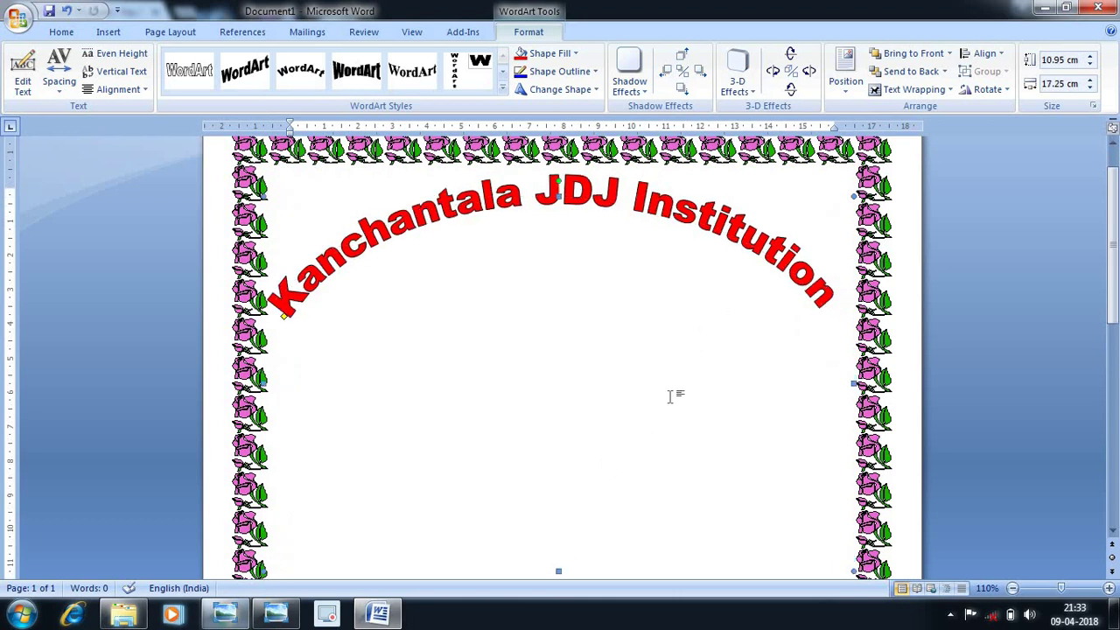
click(670, 411)
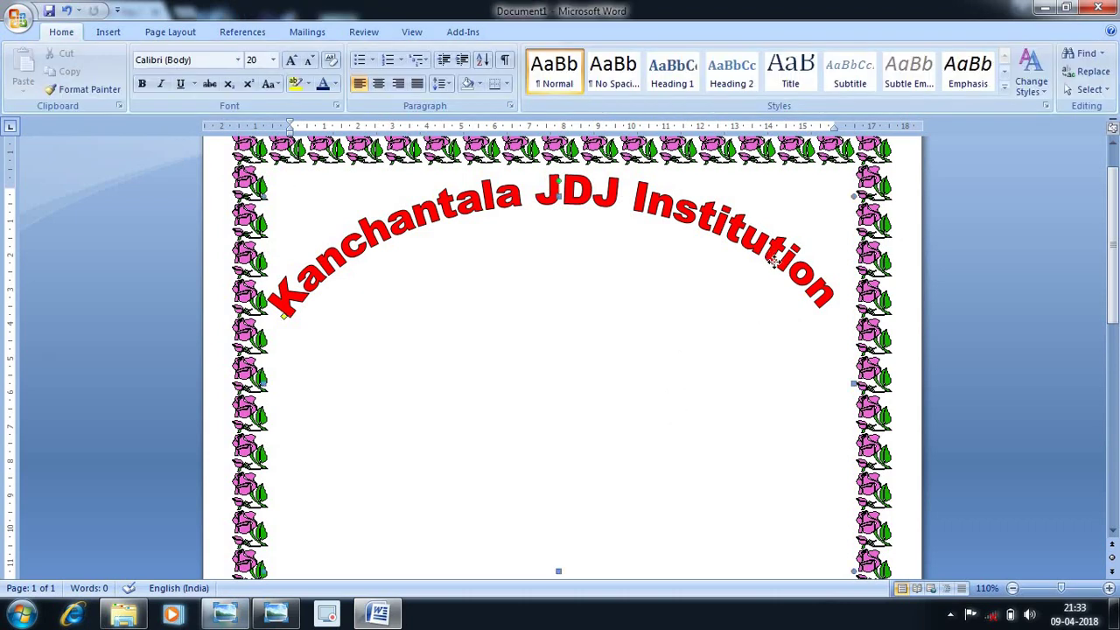
drag(775, 267, 775, 274)
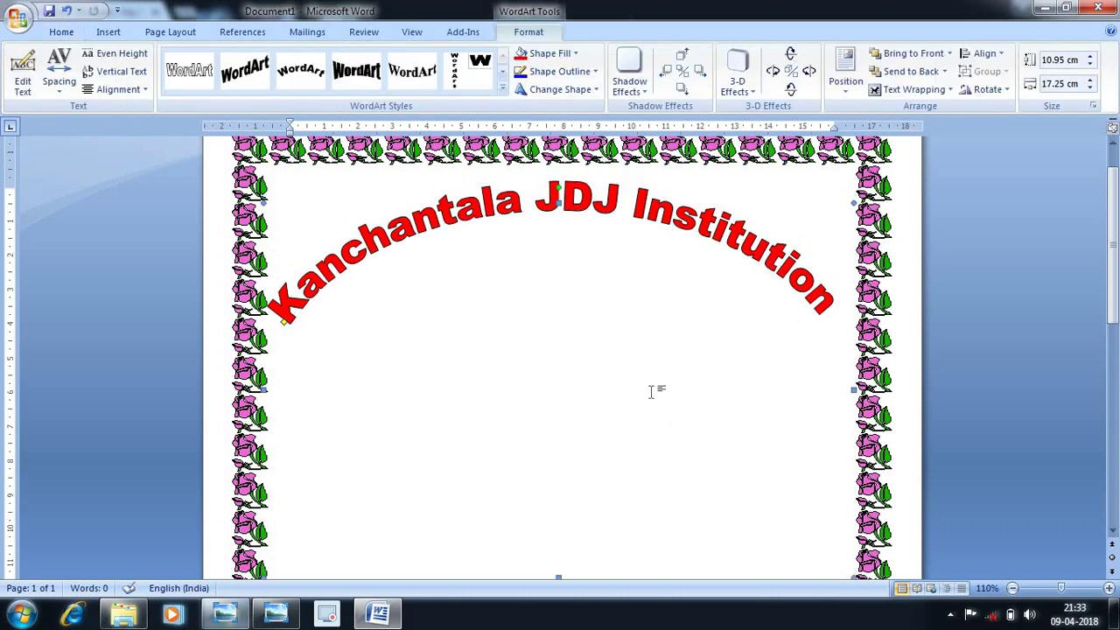
key(Right)
key(Right)
key(Right)
key(Right)
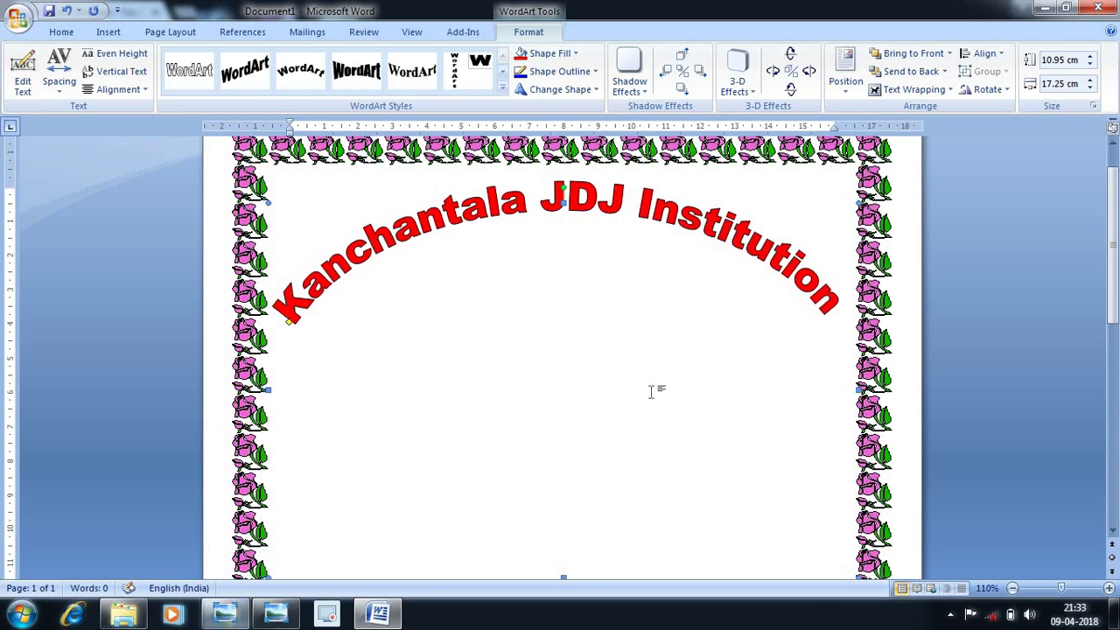
key(Right)
key(Right)
key(Right)
key(Right)
key(Right)
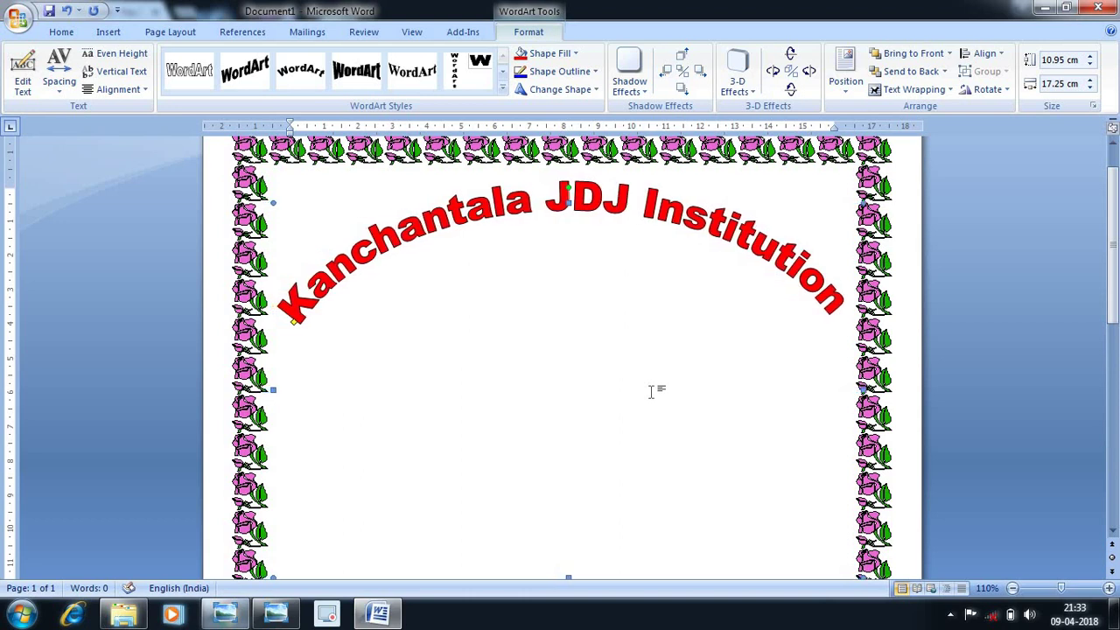
click(697, 397)
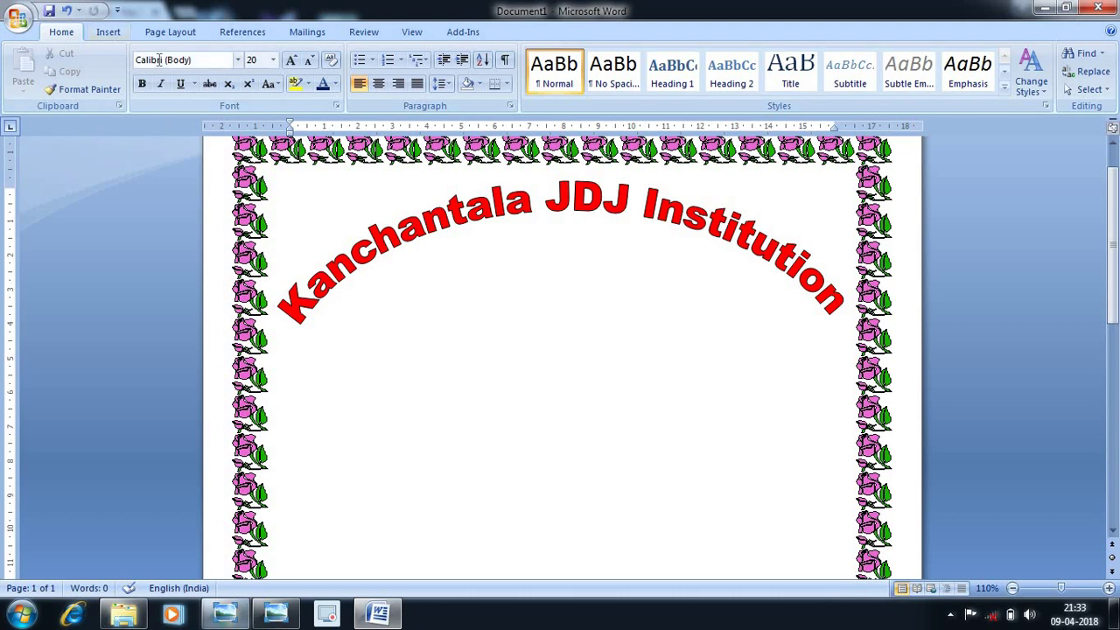
- Insert the Untitled sun picture from the Desktop into the page
click(109, 33)
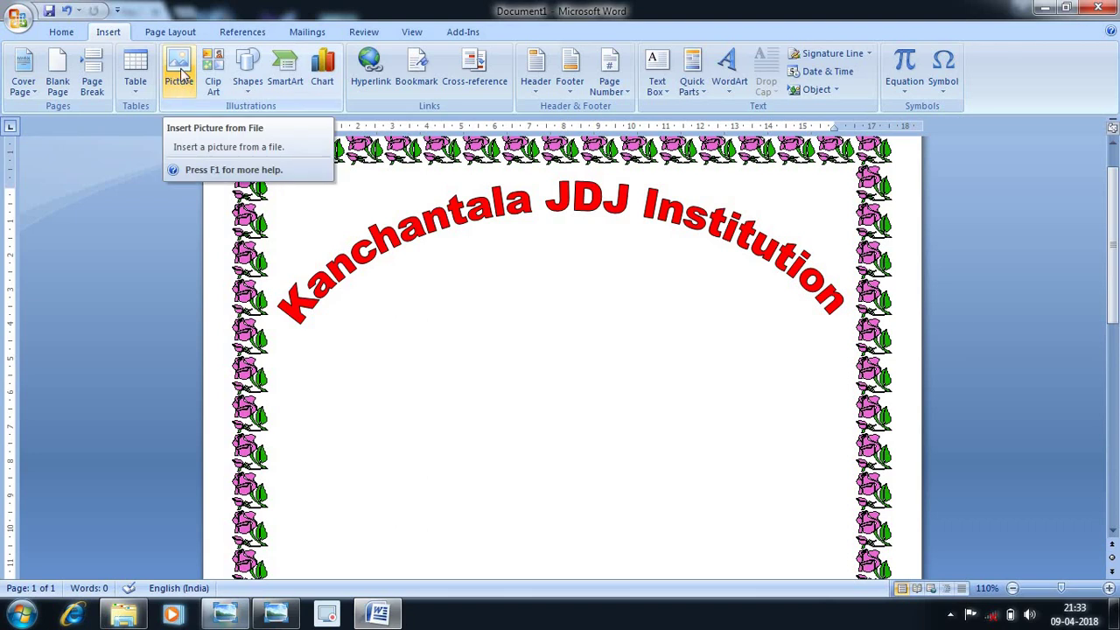
click(181, 76)
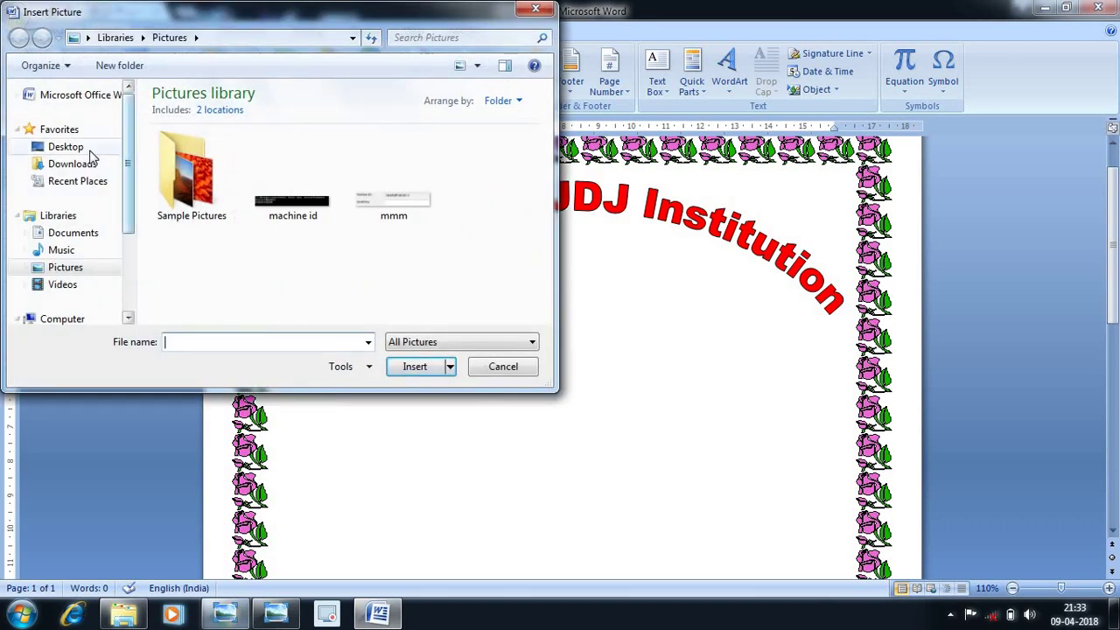
click(70, 147)
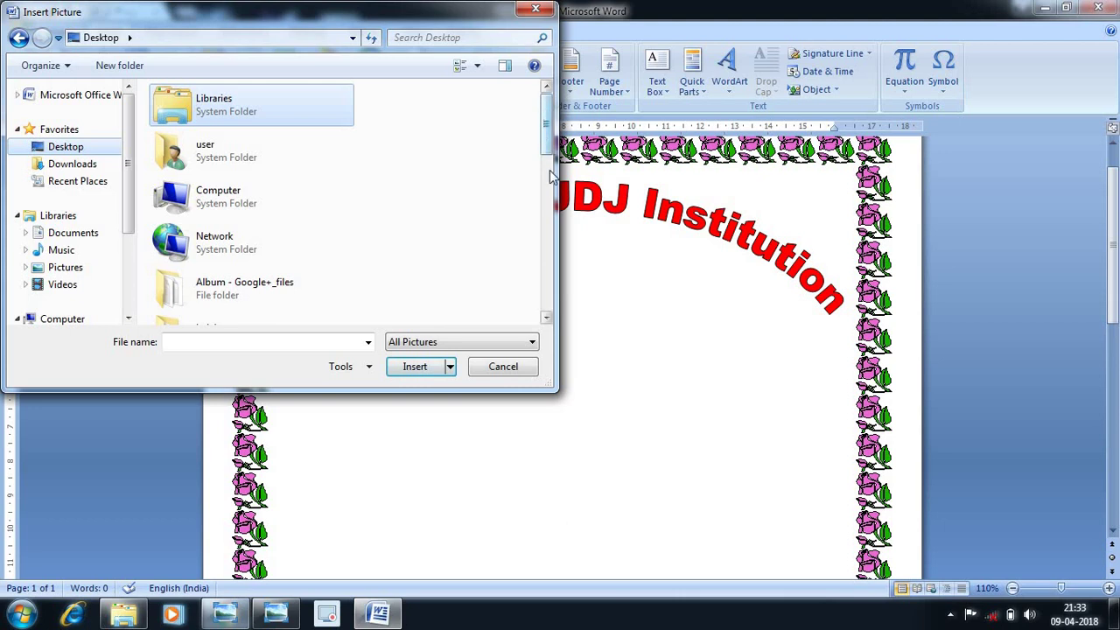
scroll(372, 100, down, 5)
scroll(372, 101, down, 5)
scroll(372, 101, down, 2)
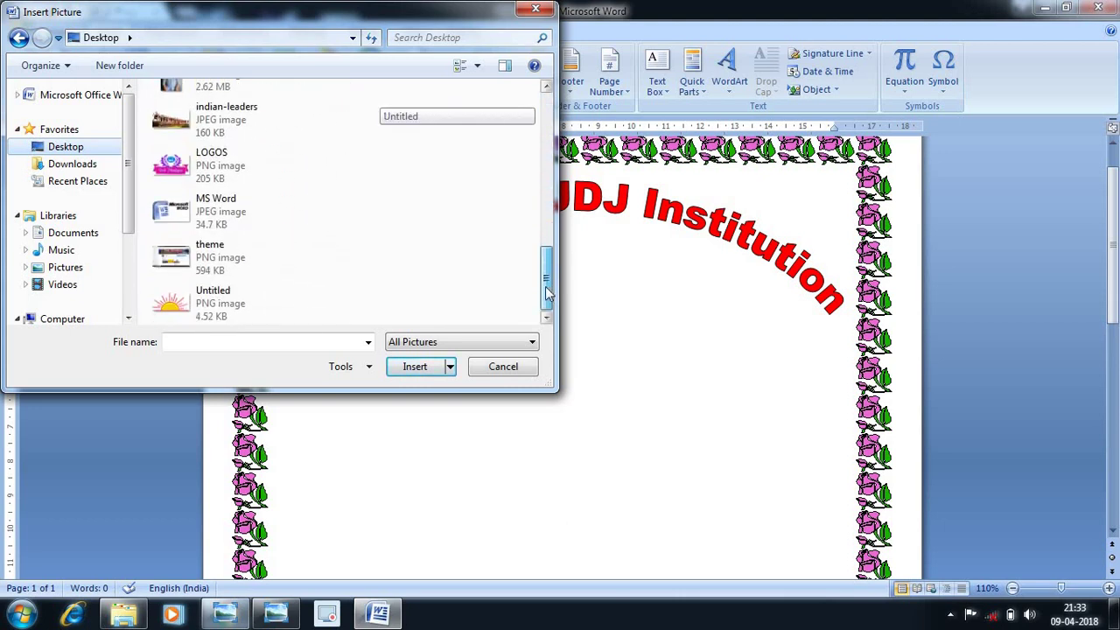
click(175, 302)
click(414, 366)
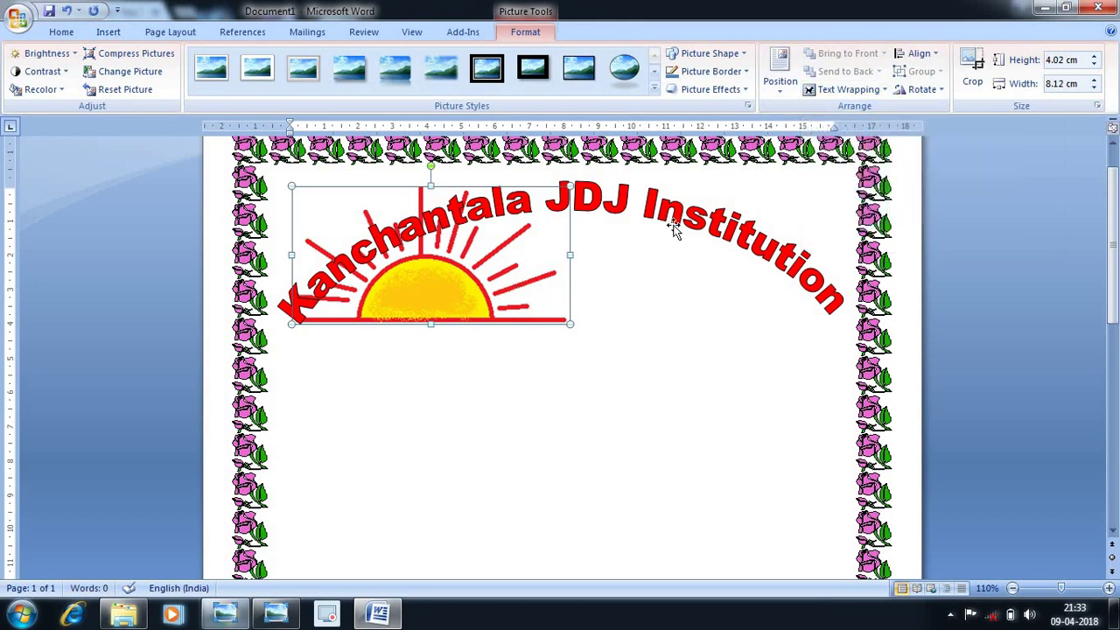
- Set the sun picture in front of text and move it under the centre of the title arc
click(852, 93)
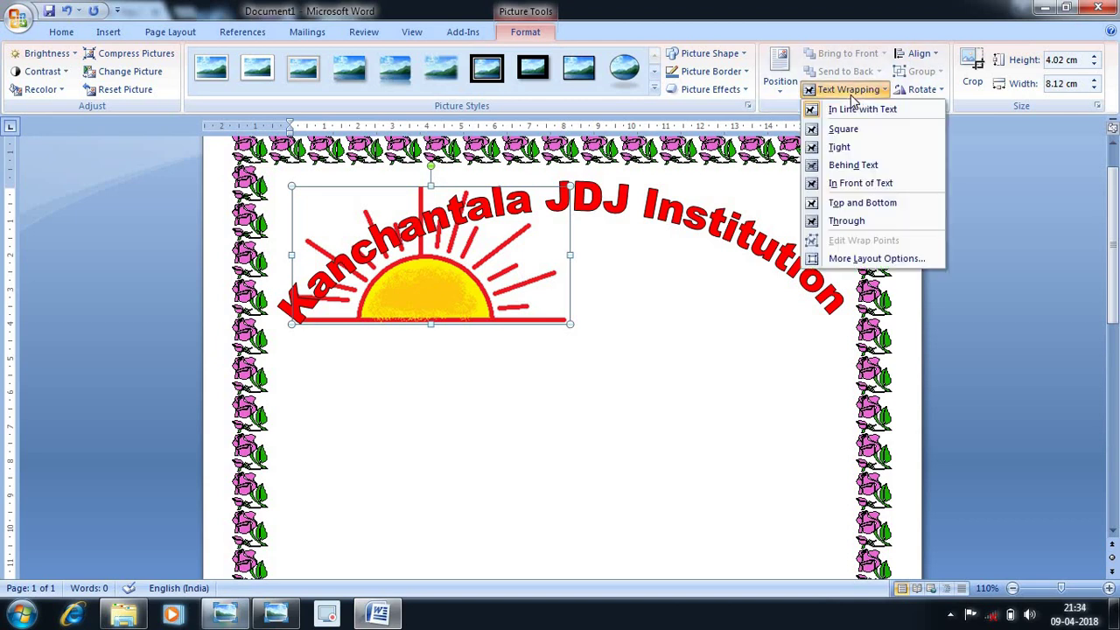
click(847, 186)
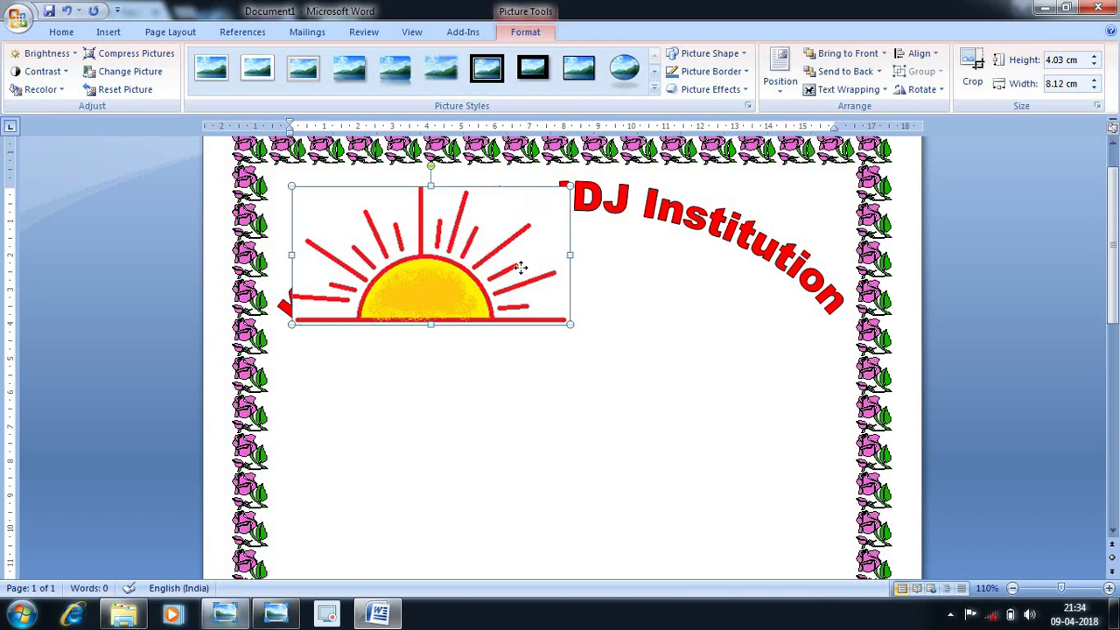
drag(520, 267, 634, 306)
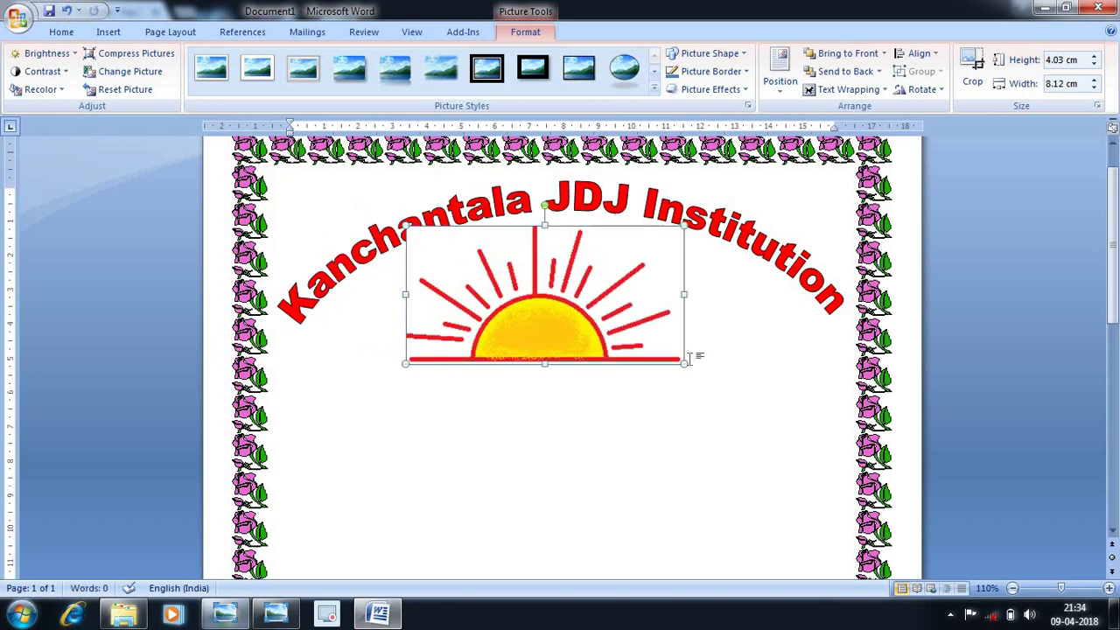
drag(658, 349, 570, 306)
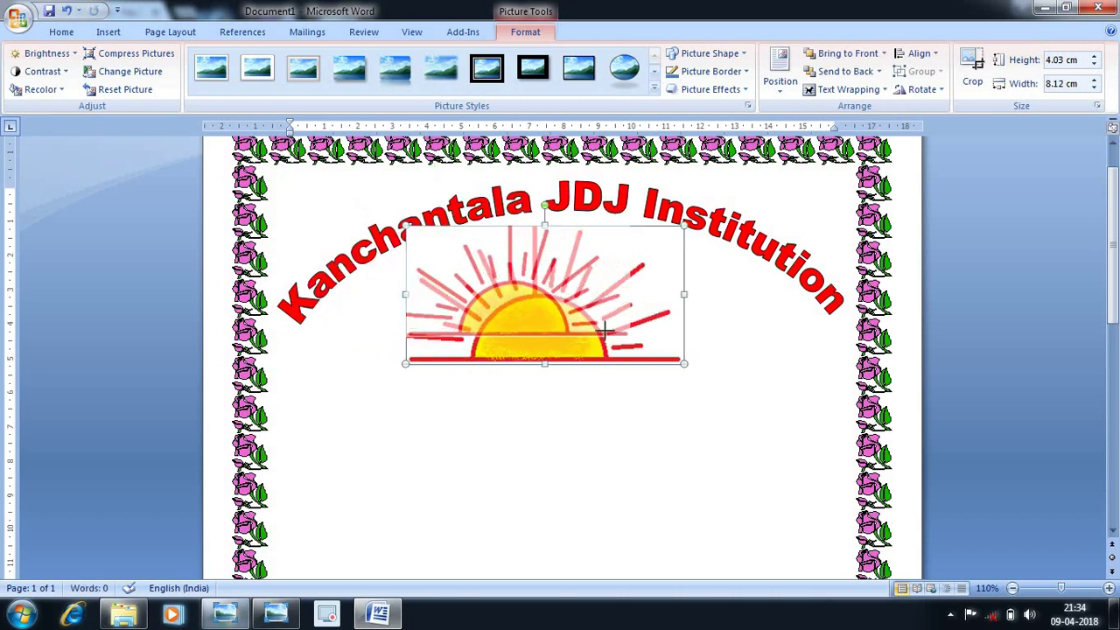
drag(492, 260, 561, 272)
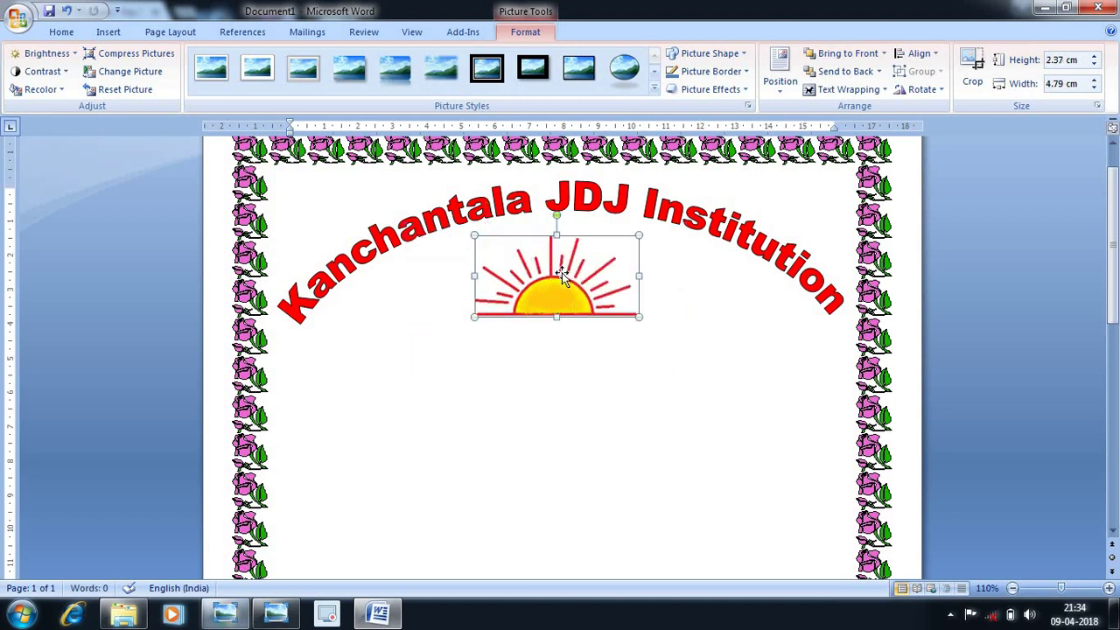
drag(562, 272, 549, 272)
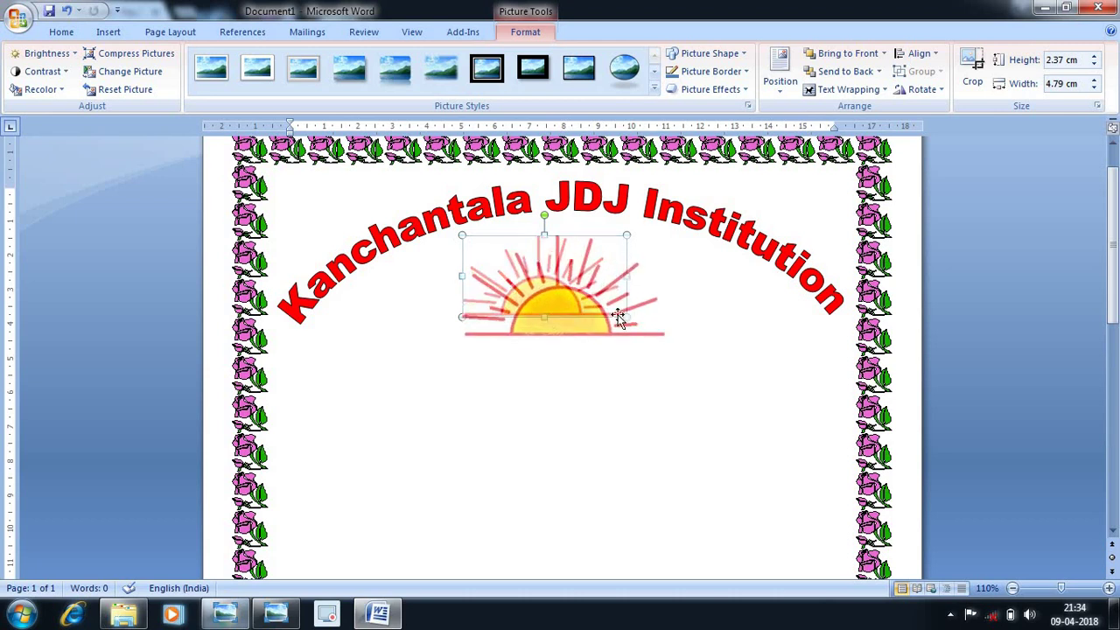
mouse_move(626, 316)
mouse_down()
mouse_move(667, 337)
mouse_move(591, 292)
mouse_move(565, 300)
mouse_up()
click(631, 409)
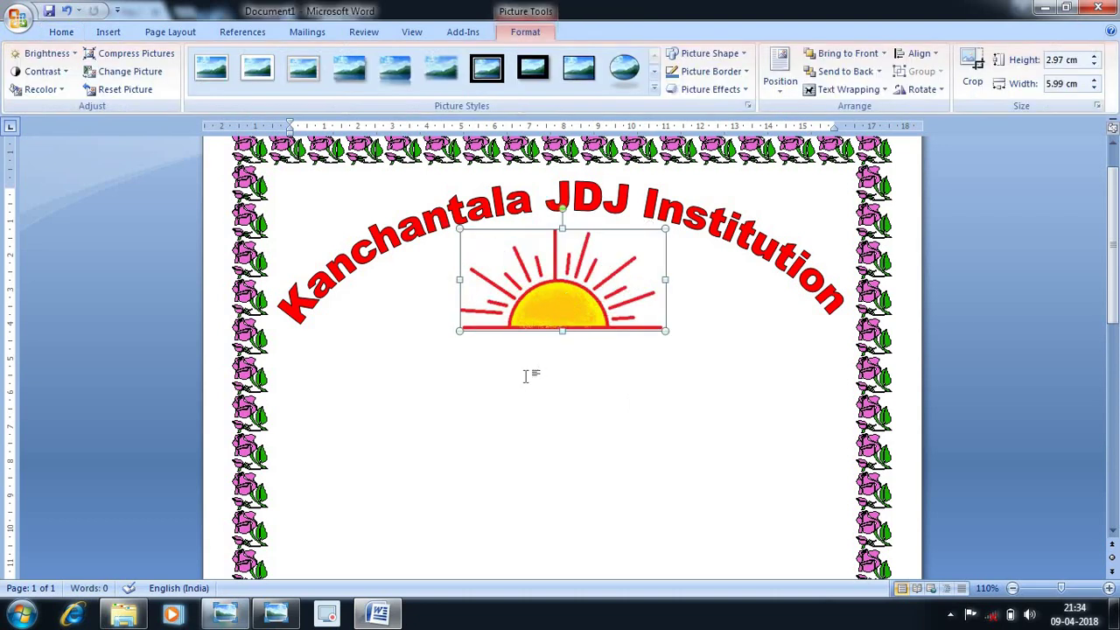
- Resize the sun picture to 5.03 × 2.5 cm and centre it beneath the title
click(526, 376)
click(573, 292)
drag(667, 332, 634, 315)
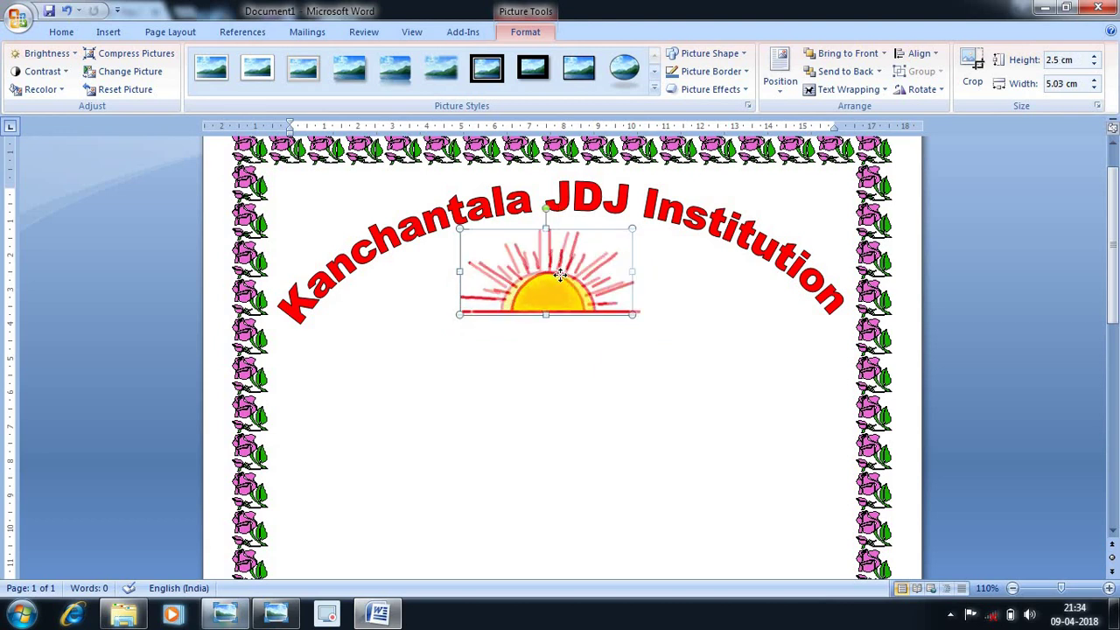
drag(544, 273, 566, 273)
click(601, 379)
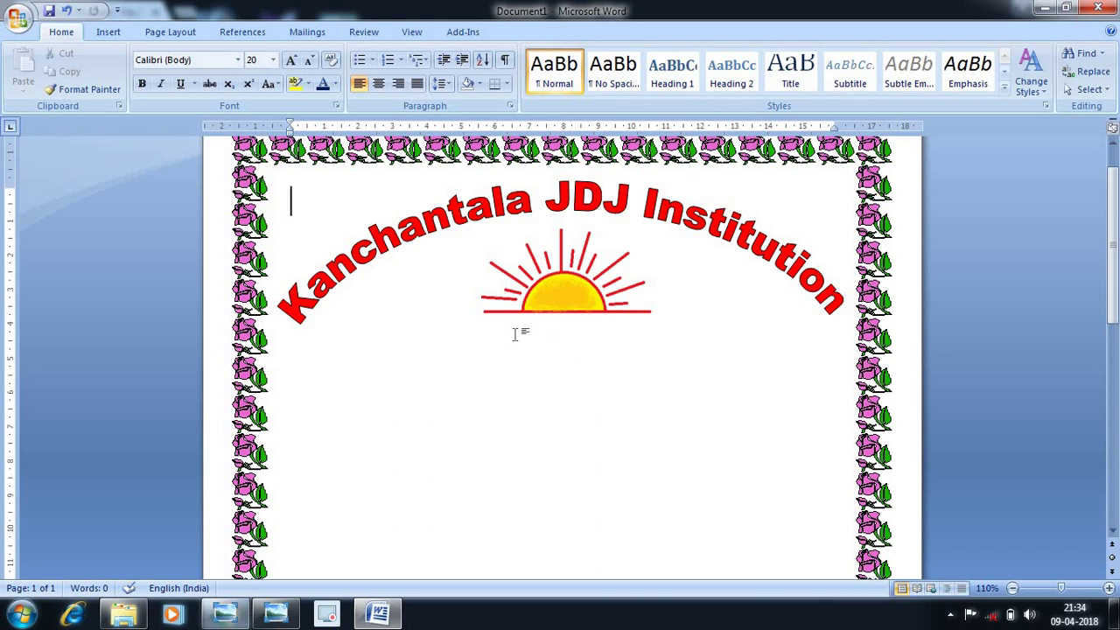
- Draw a Curved Down Ribbon banner, about 1.46 × 5.97 cm, just beneath the sun
click(109, 33)
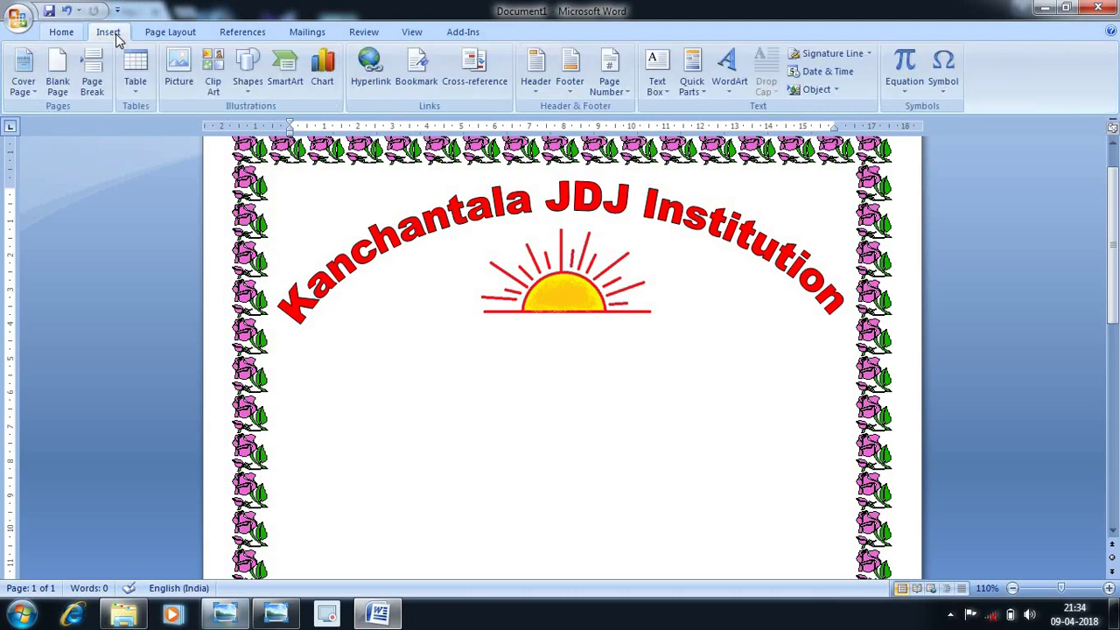
click(247, 81)
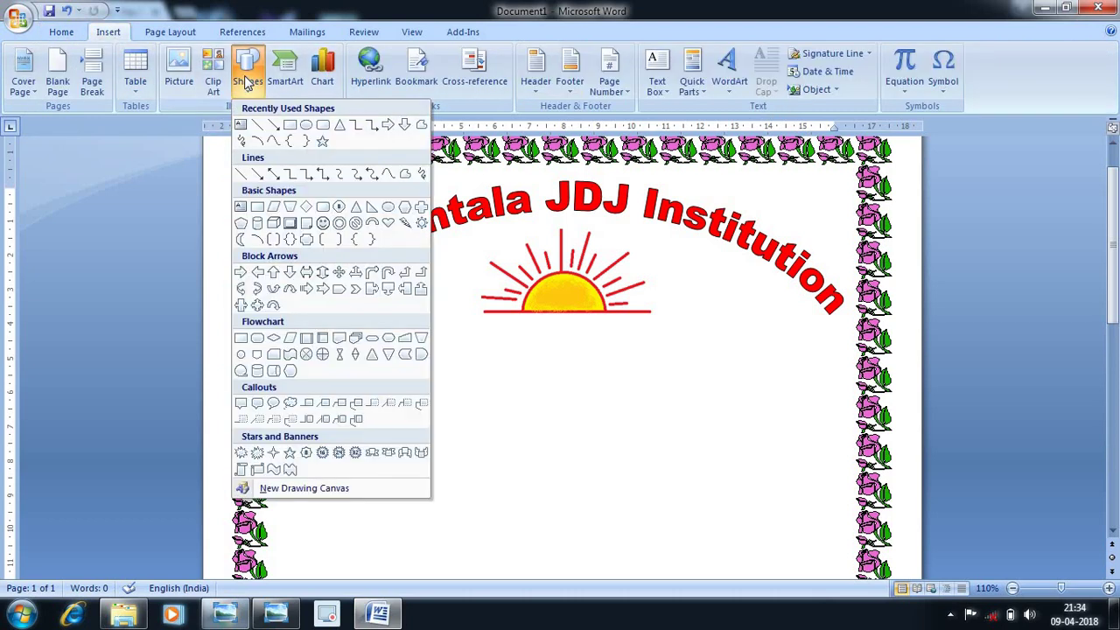
click(420, 453)
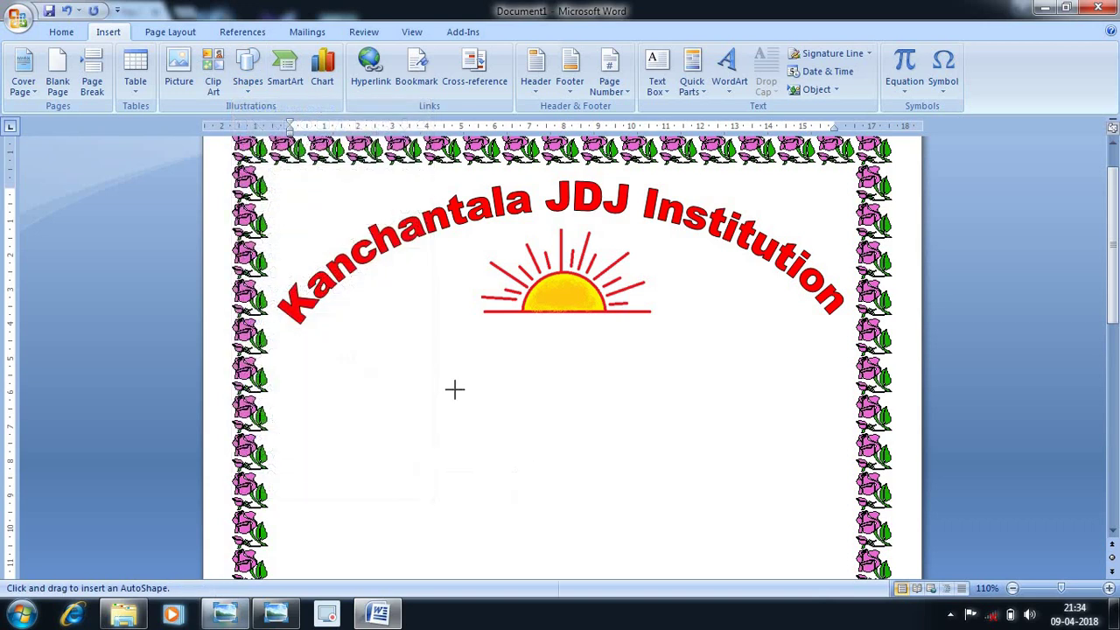
drag(435, 343, 614, 379)
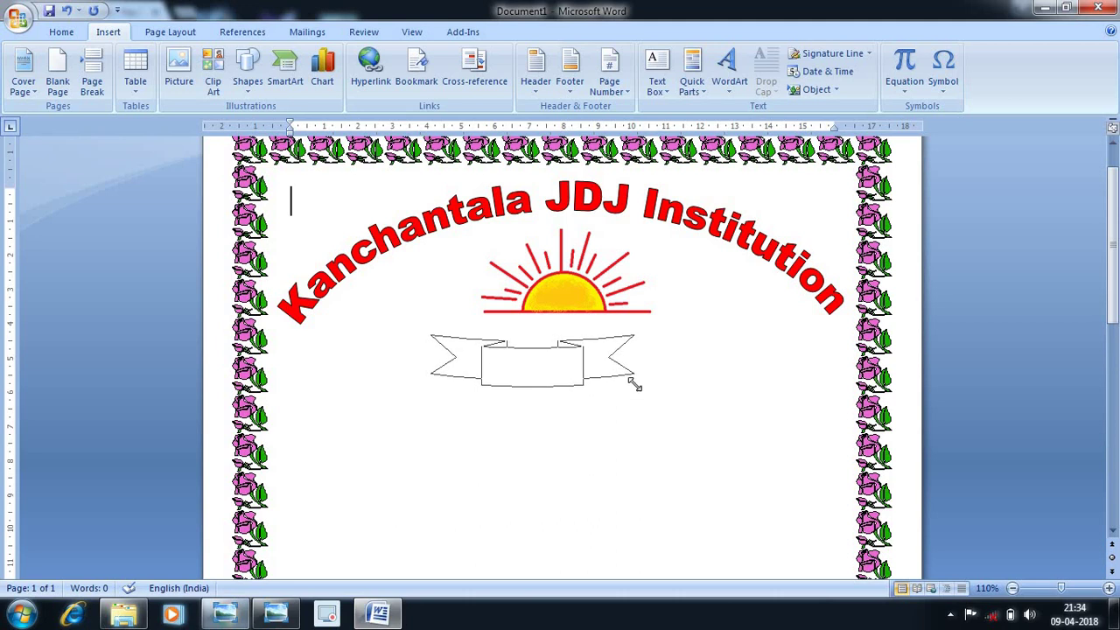
drag(614, 378, 636, 385)
drag(561, 371, 586, 371)
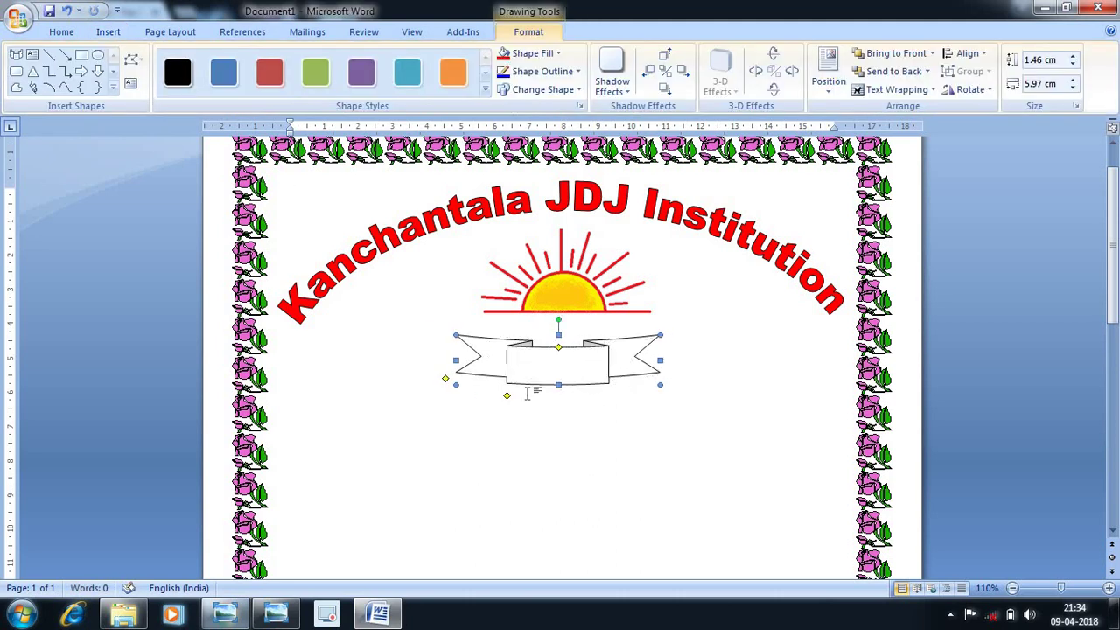
- Reposition the ribbon under the sun, enlarge it to 1.72 × 7.28 cm, and reshape its folded ends
drag(507, 399, 483, 397)
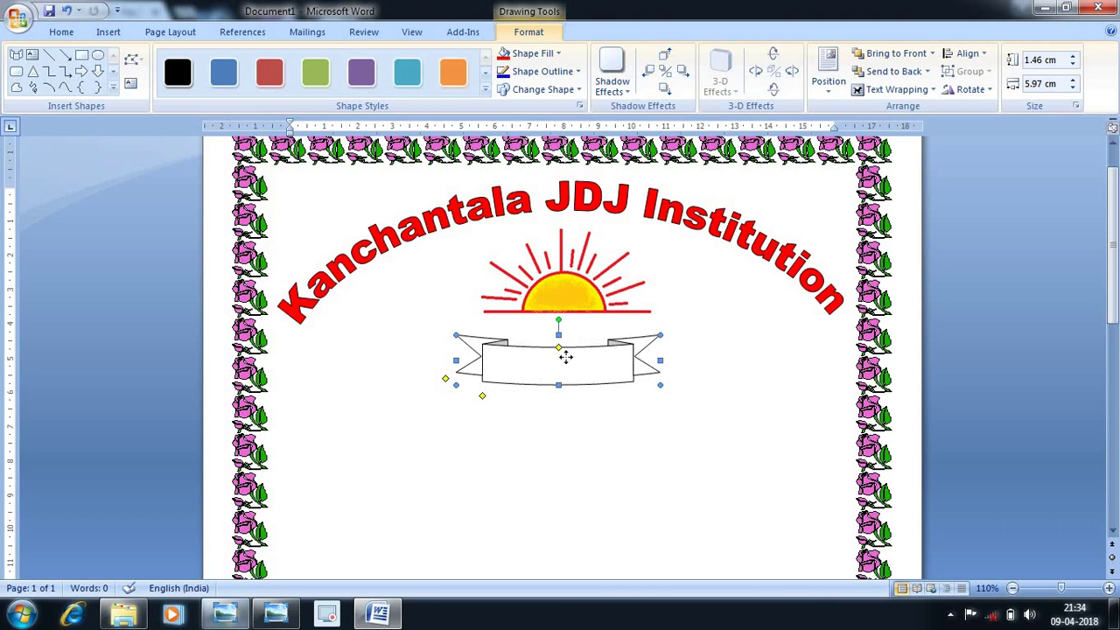
drag(566, 356, 538, 342)
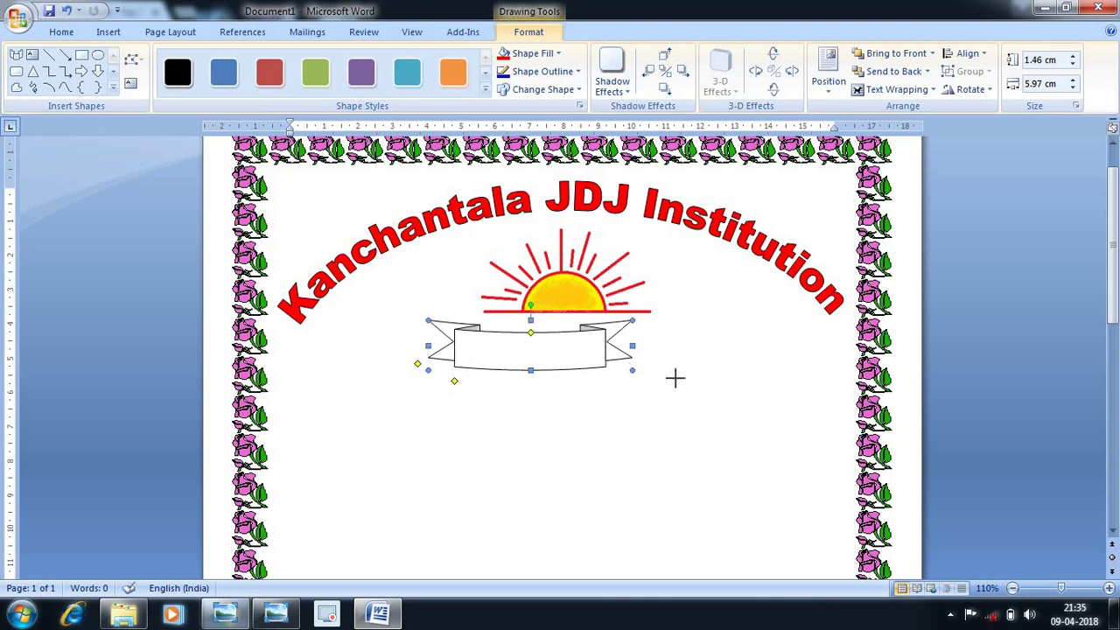
mouse_move(675, 377)
mouse_down()
mouse_move(705, 379)
mouse_move(650, 375)
mouse_up()
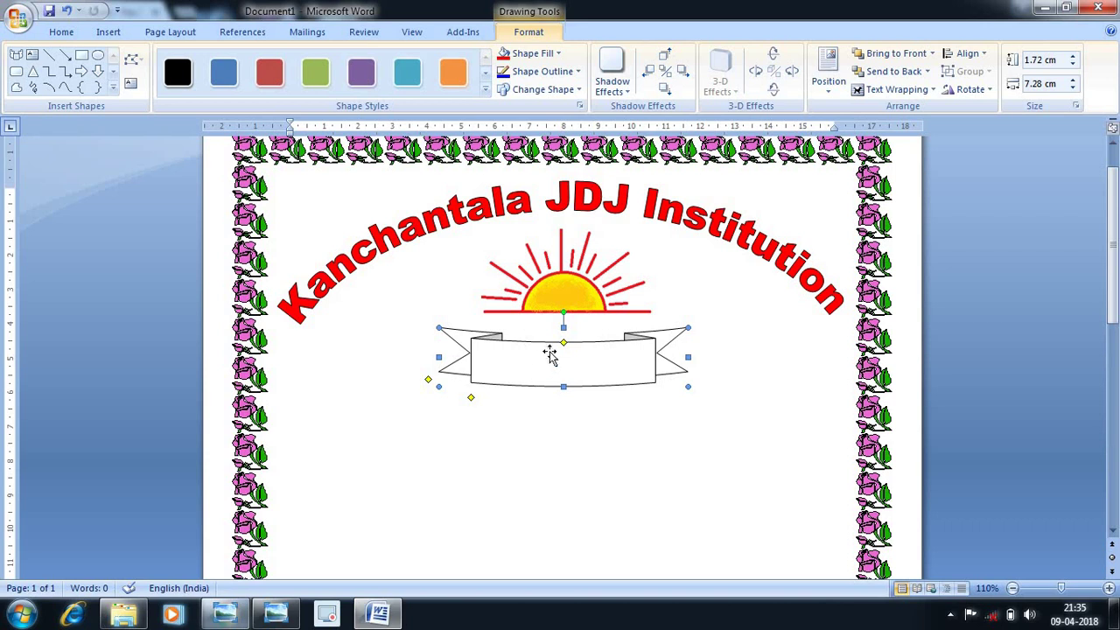
drag(564, 346, 565, 348)
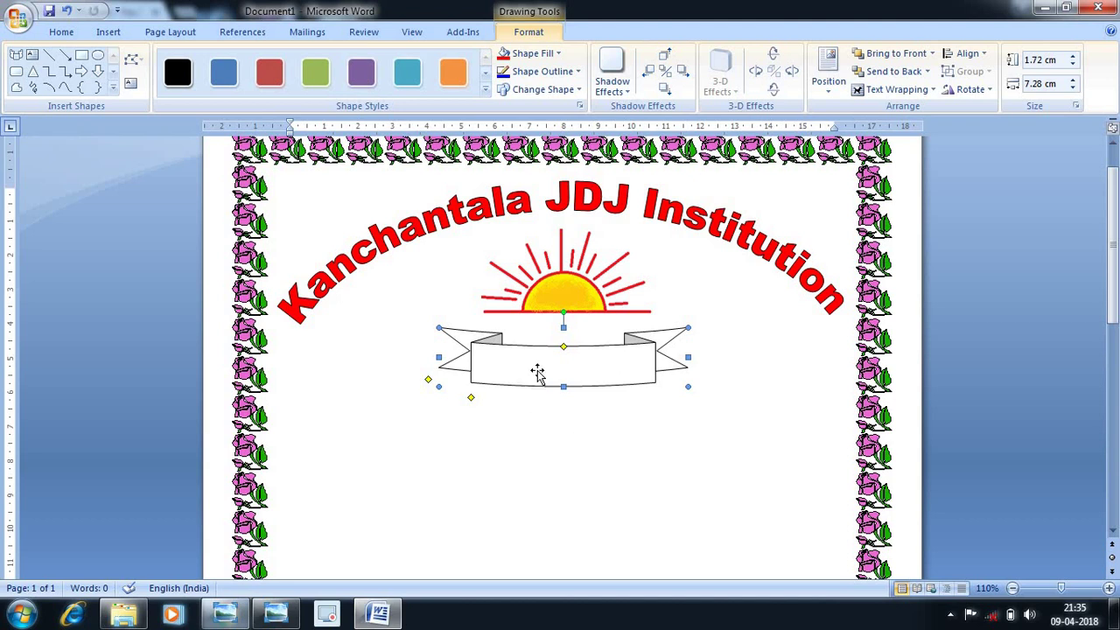
click(558, 53)
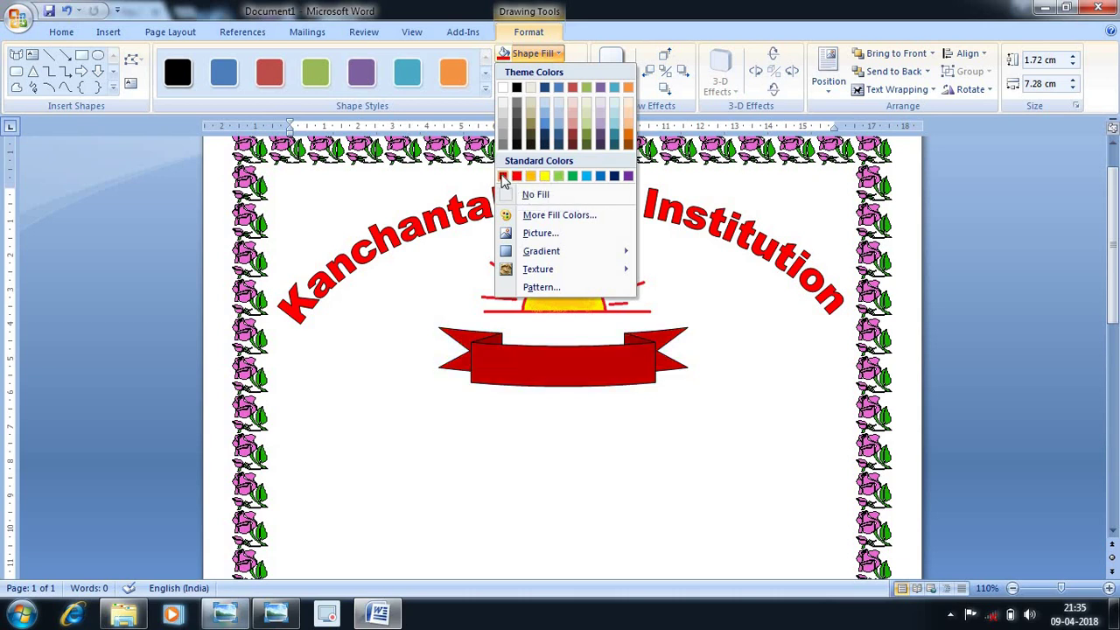
- Fill the banner dark red and change it to a different ribbon banner shape
click(503, 176)
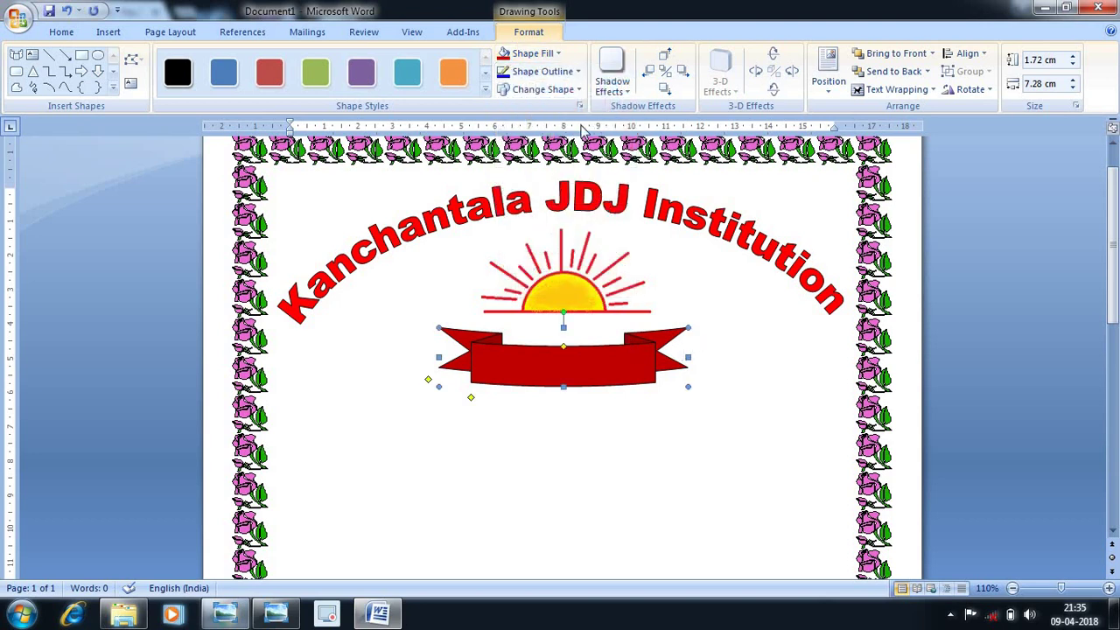
click(567, 89)
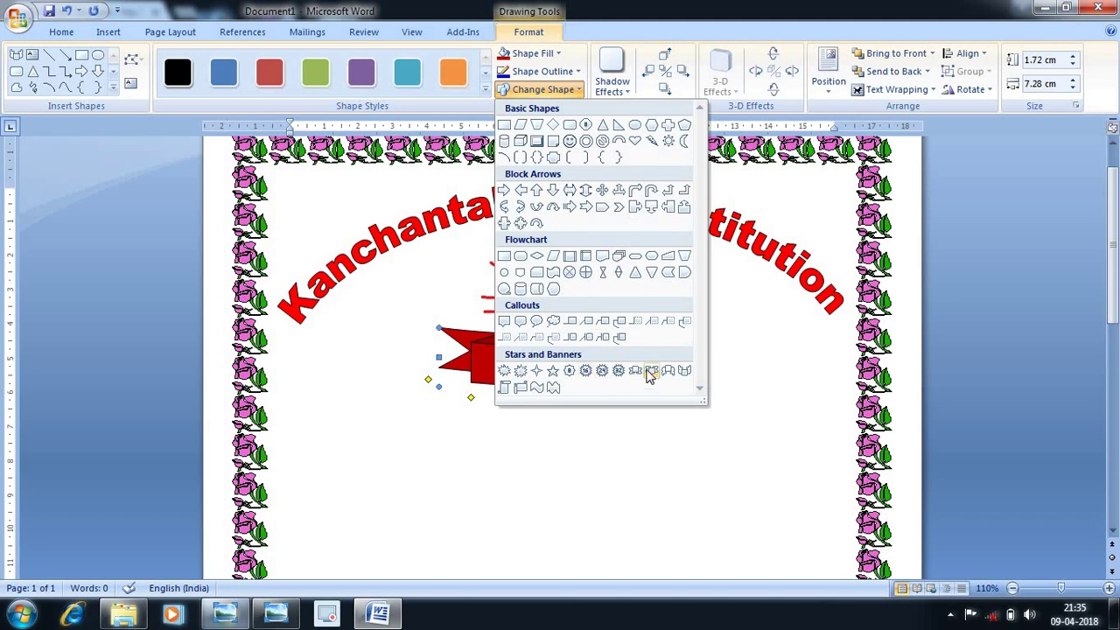
click(649, 375)
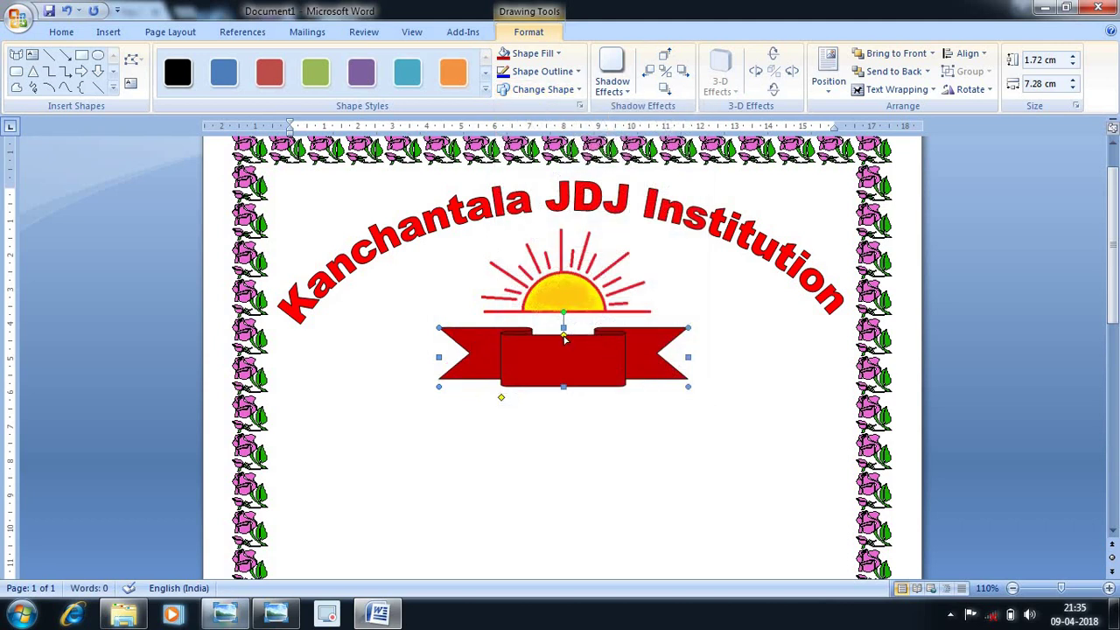
- Adjust the ribbon's centre panel, centre it under the sun, and narrow it to 6.64 cm
drag(563, 335, 563, 348)
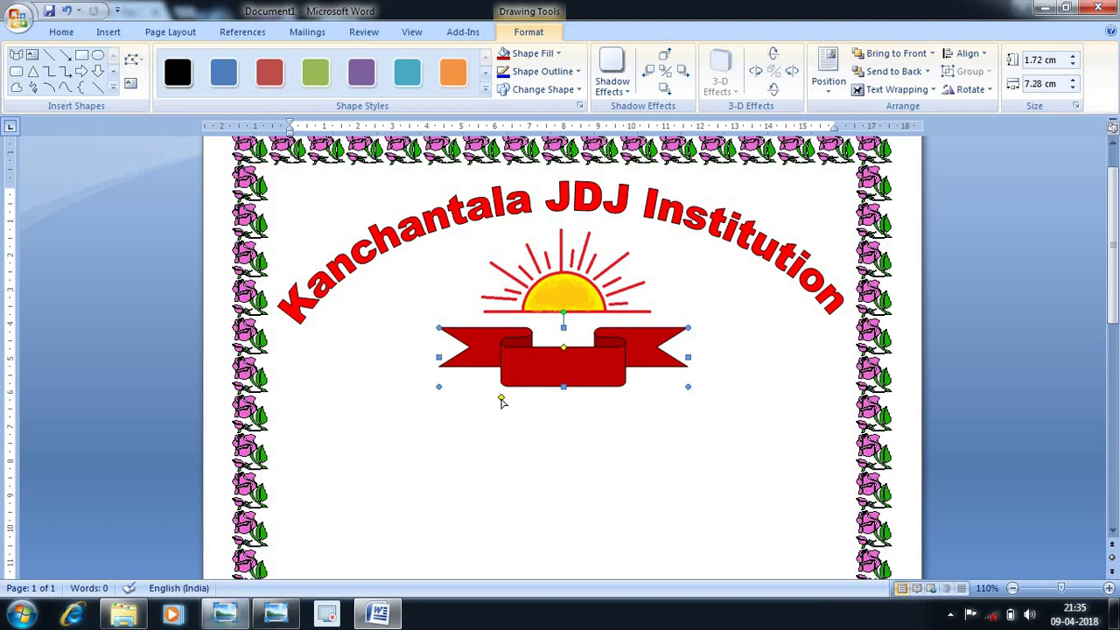
drag(486, 401, 470, 398)
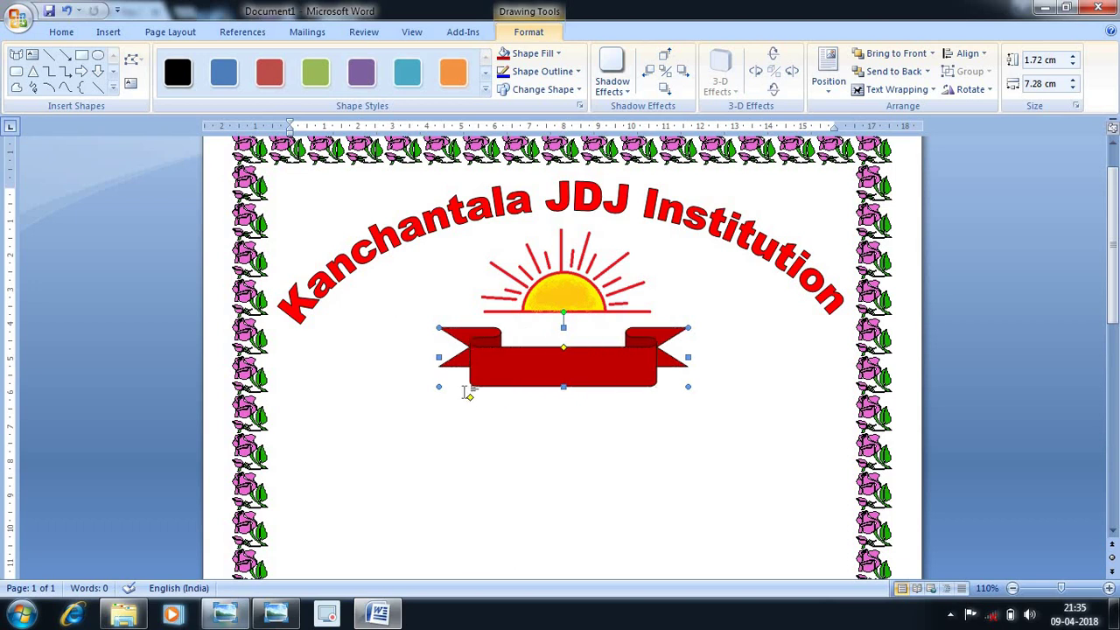
drag(611, 357, 612, 357)
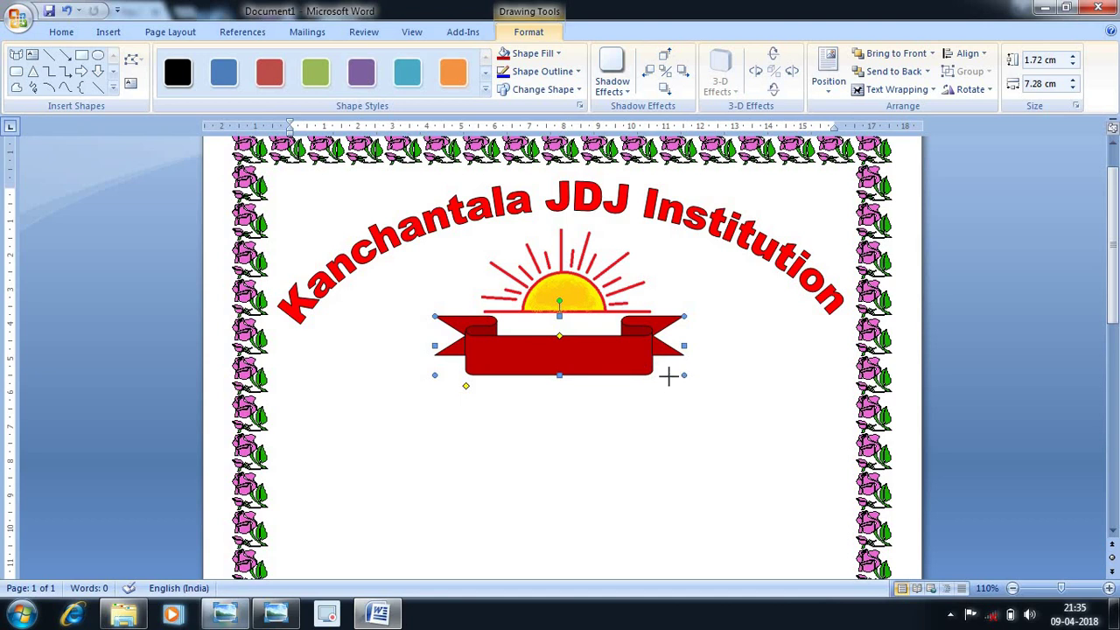
drag(669, 376, 645, 375)
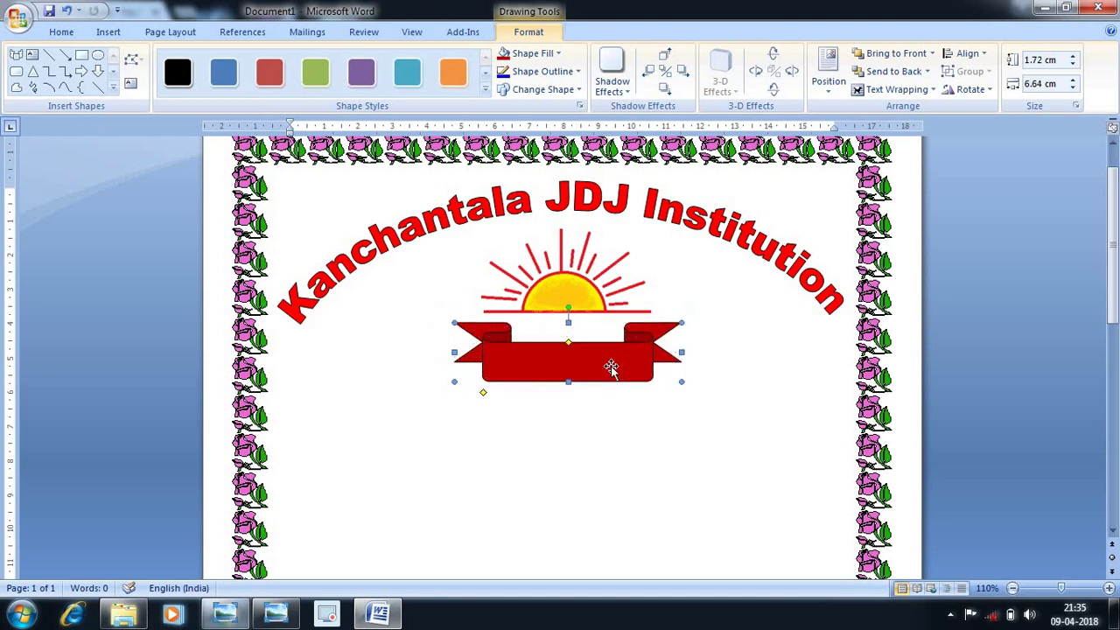
- Add the text 'Estd. 1897' inside the red banner and centre it
right_click(545, 362)
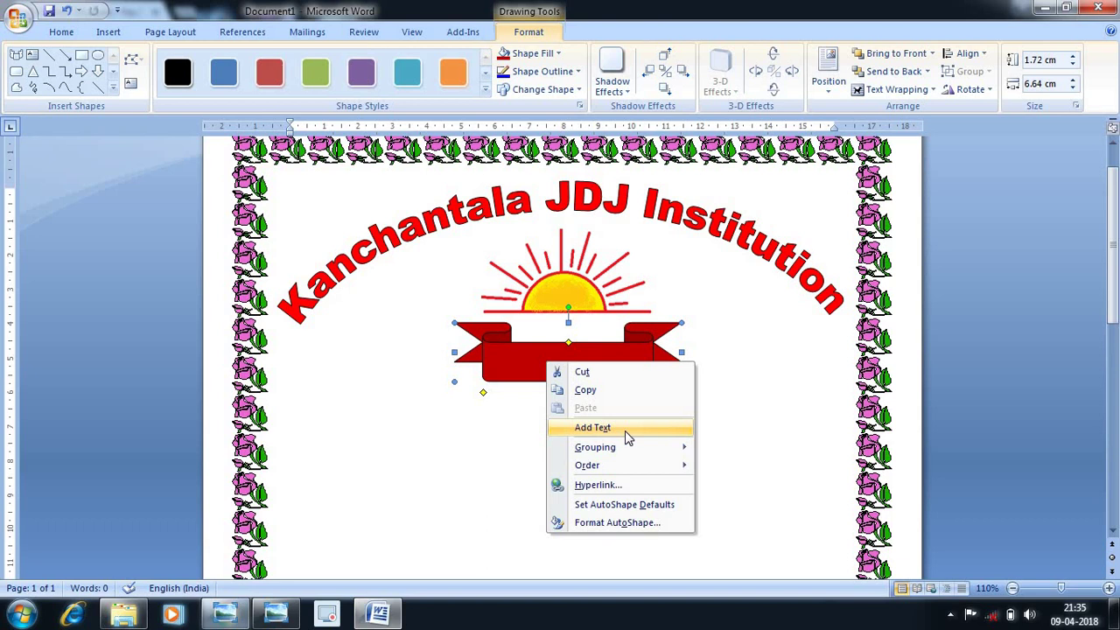
click(595, 428)
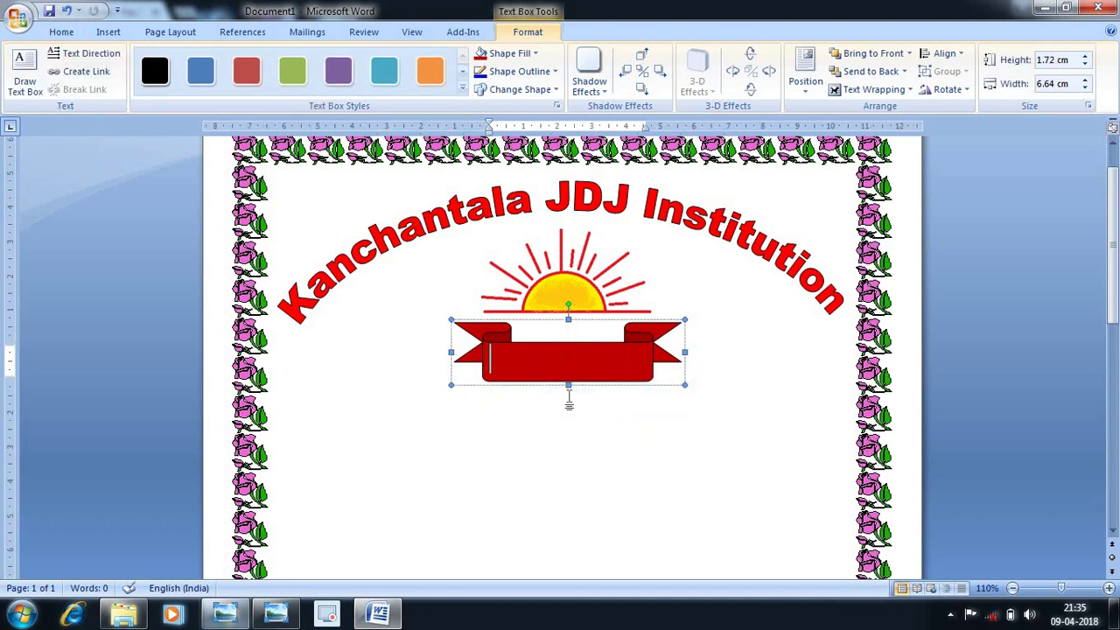
text(E)
text(std)
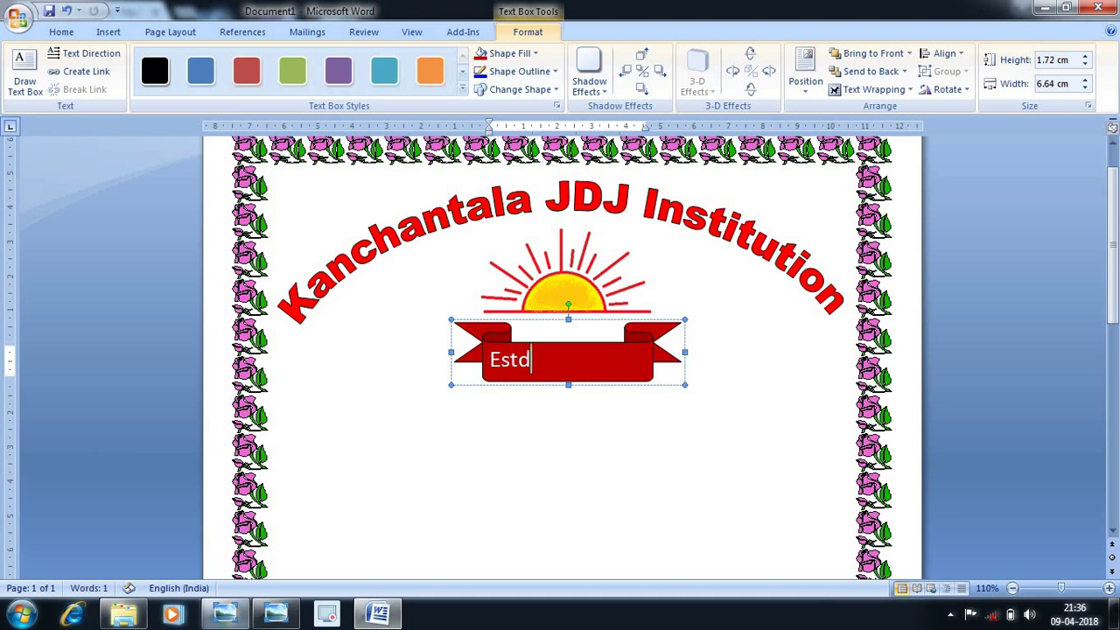
text(.)
text( 189)
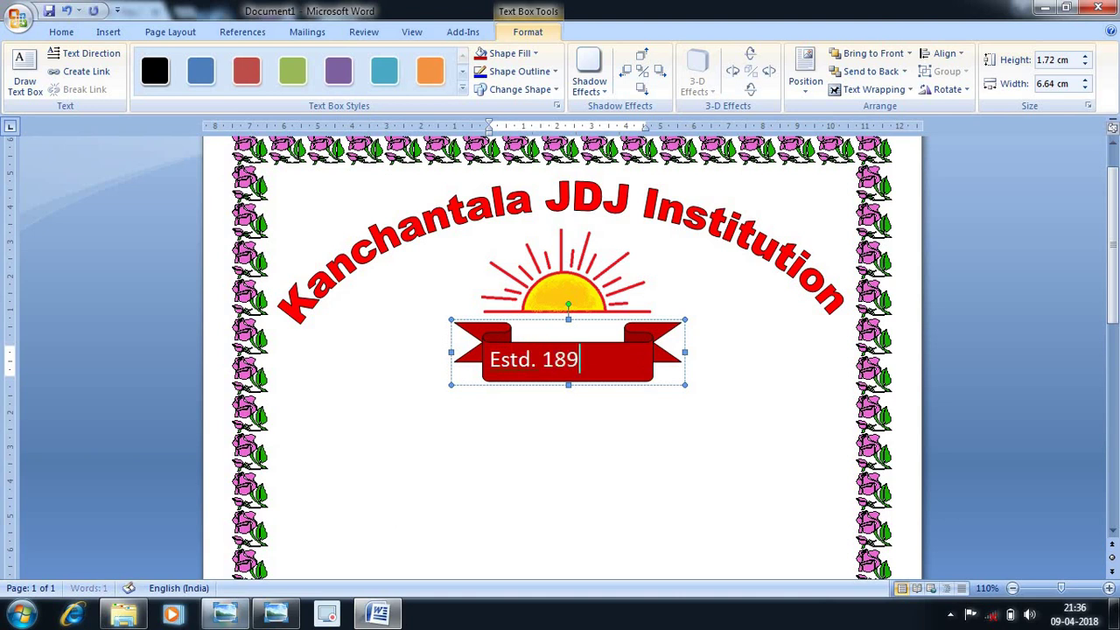
text(7)
click(61, 35)
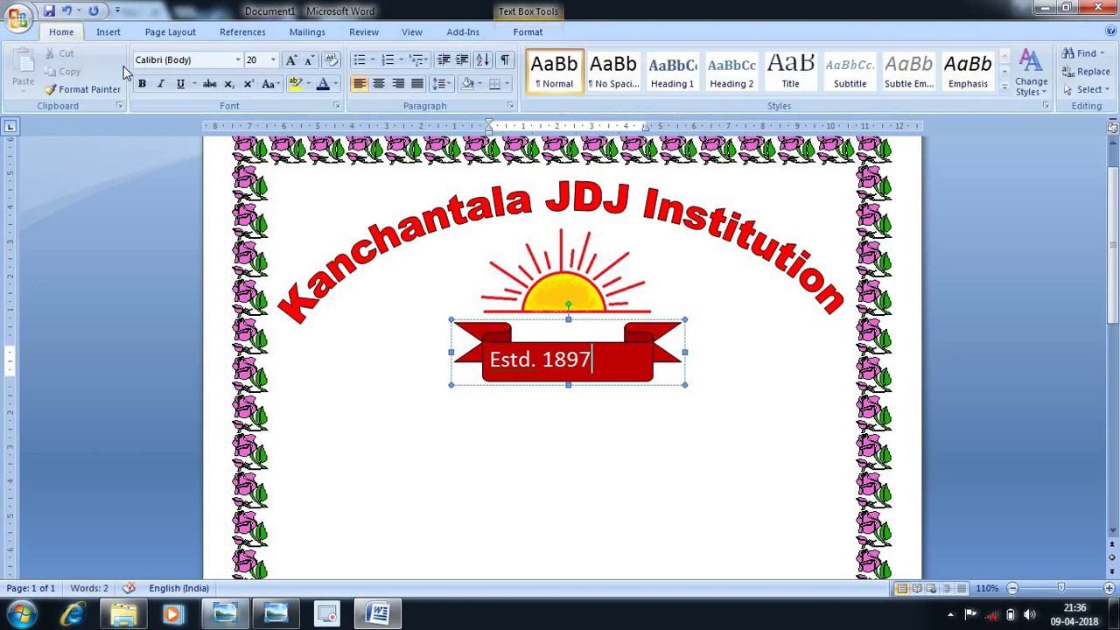
click(378, 84)
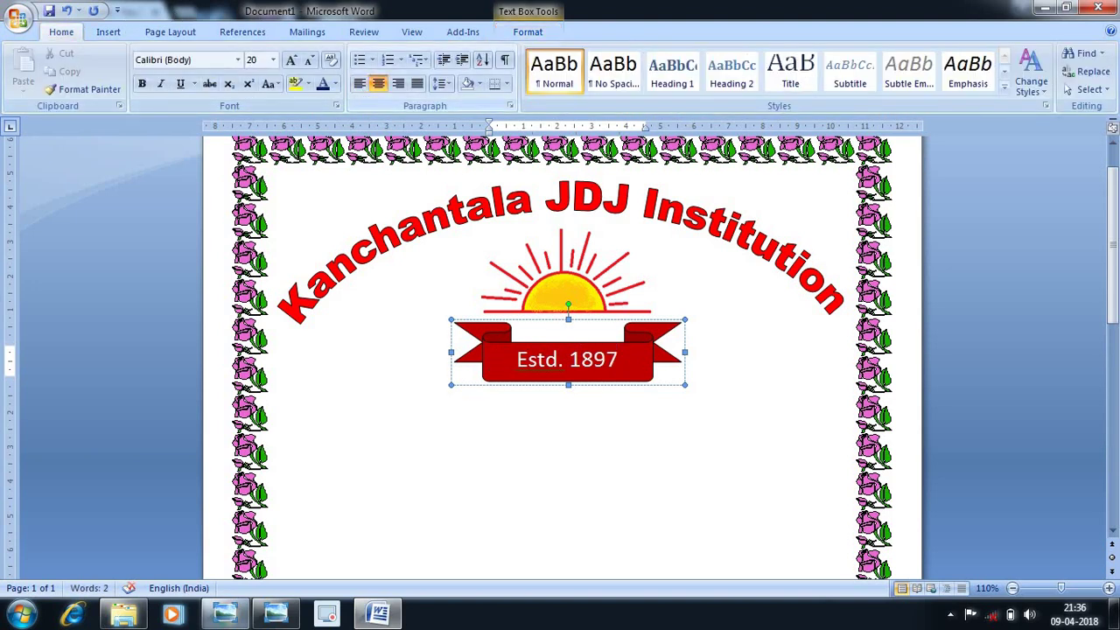
- Make 'Estd. 1897' bold and enlarge it three font-size steps
key(ctrl+a)
key(shift+Left)
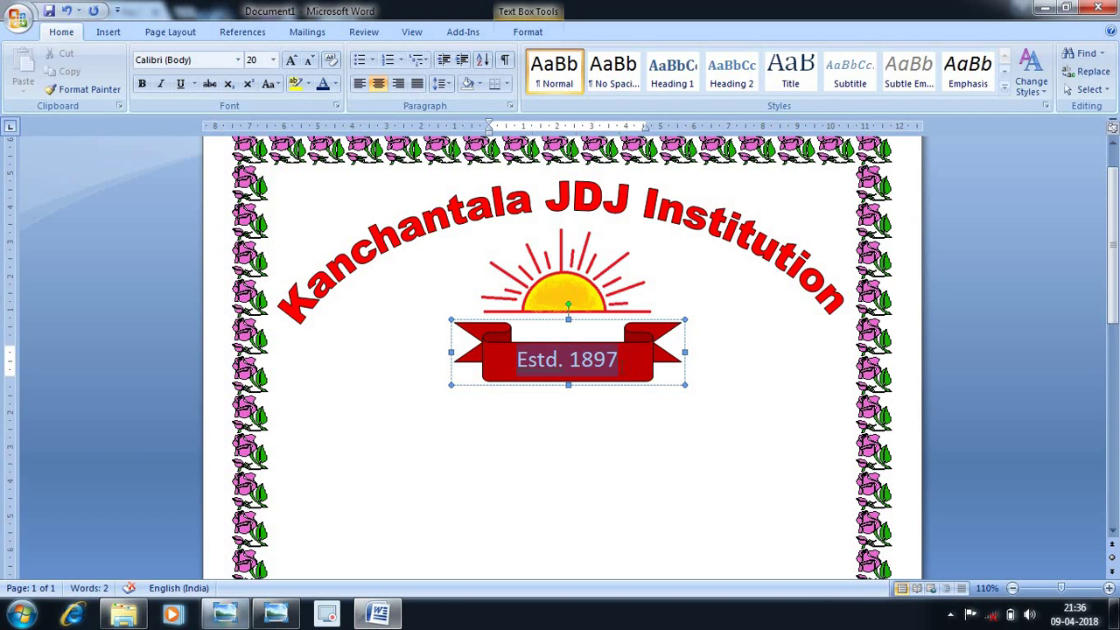
click(142, 85)
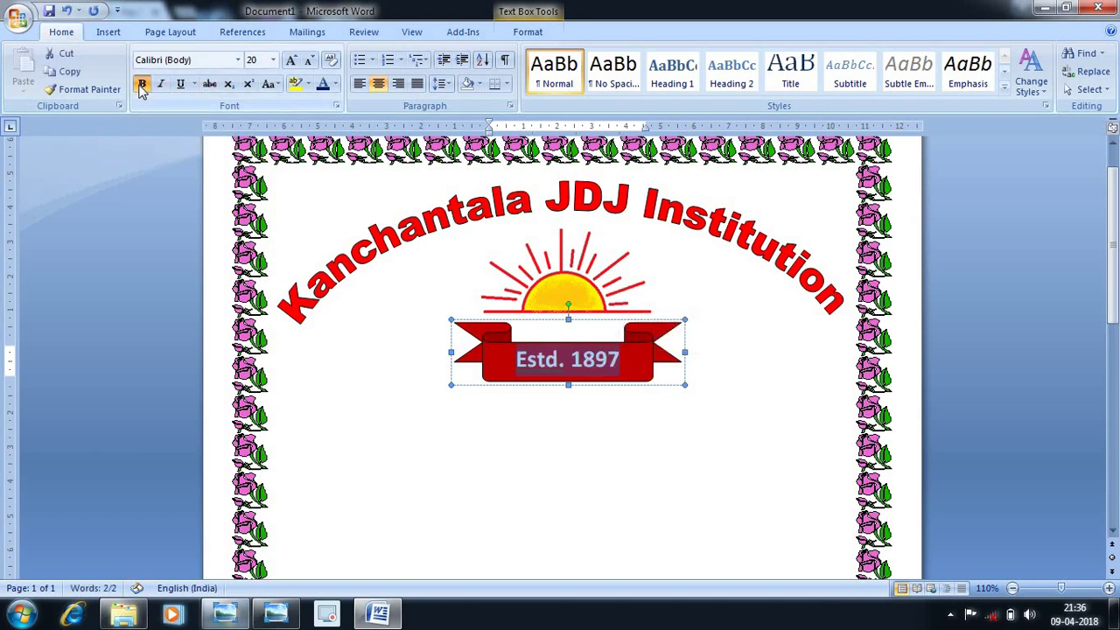
click(293, 61)
click(293, 61)
click(293, 61)
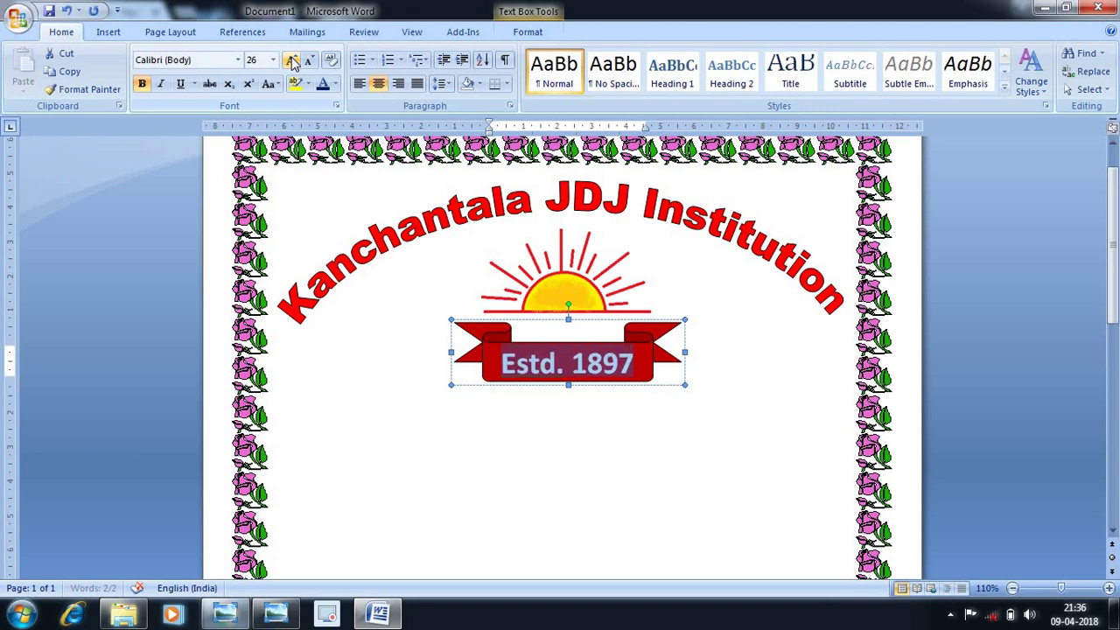
click(578, 455)
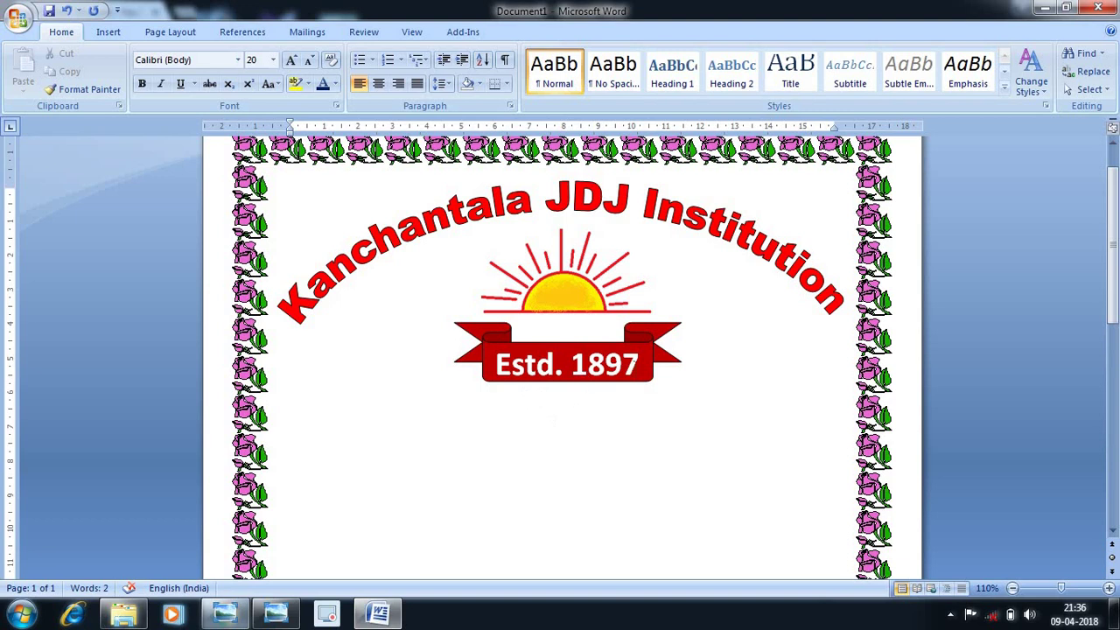
- Nudge the red banner slightly down and to the left
drag(644, 341, 634, 352)
click(704, 433)
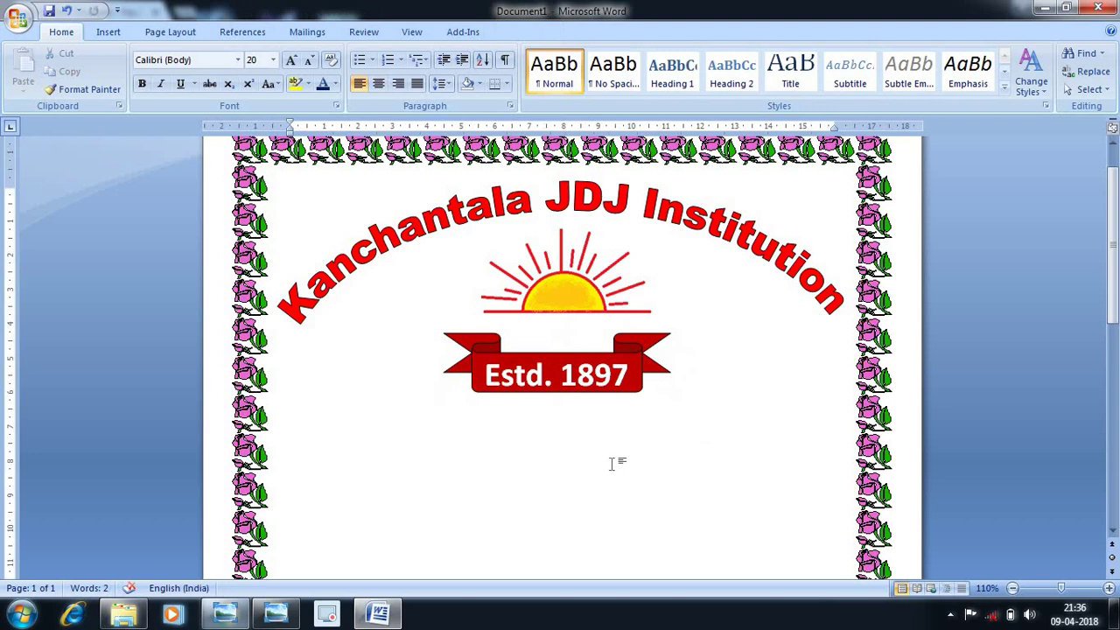
scroll(565, 482, down, 1)
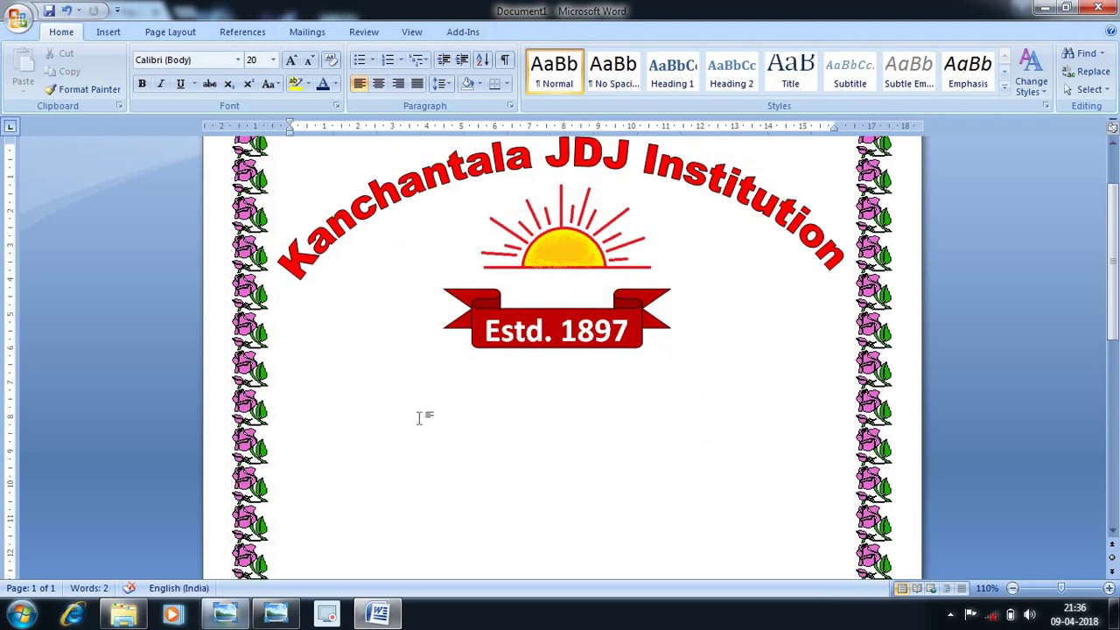
- Type a centred 'Practical Project' line below the banner and select it
double_click(328, 393)
click(378, 83)
text(Prac)
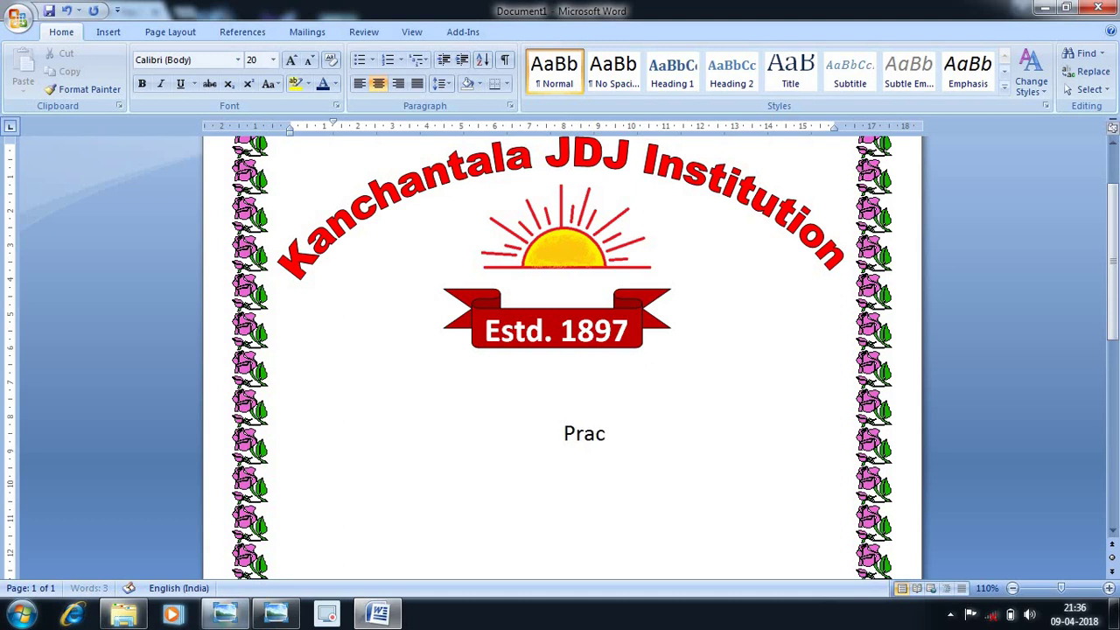
text(ti)
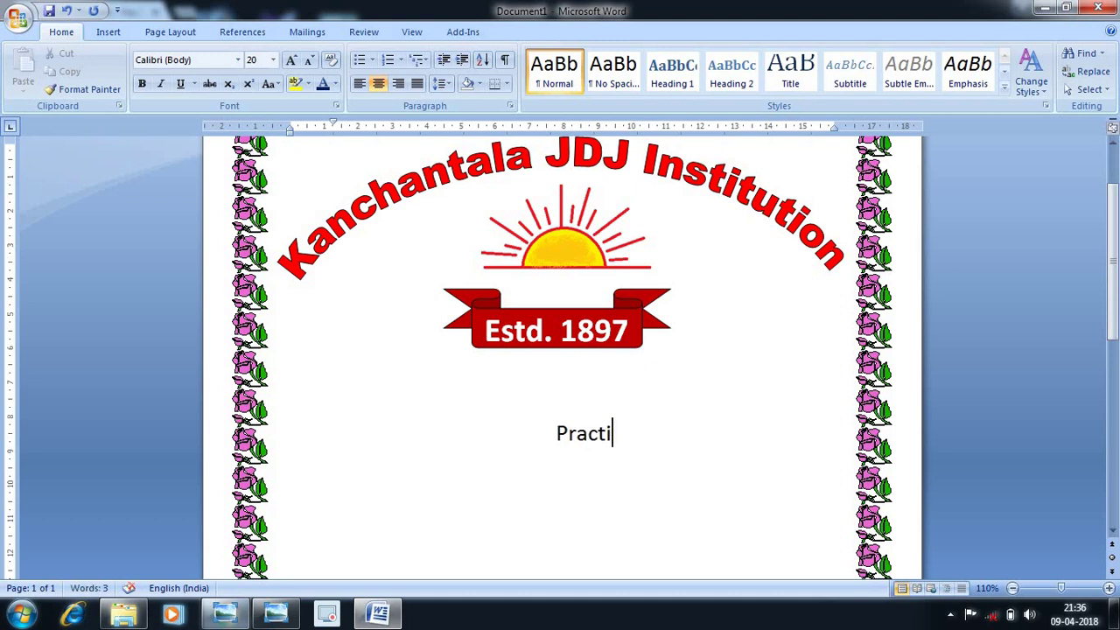
text(cal Pro)
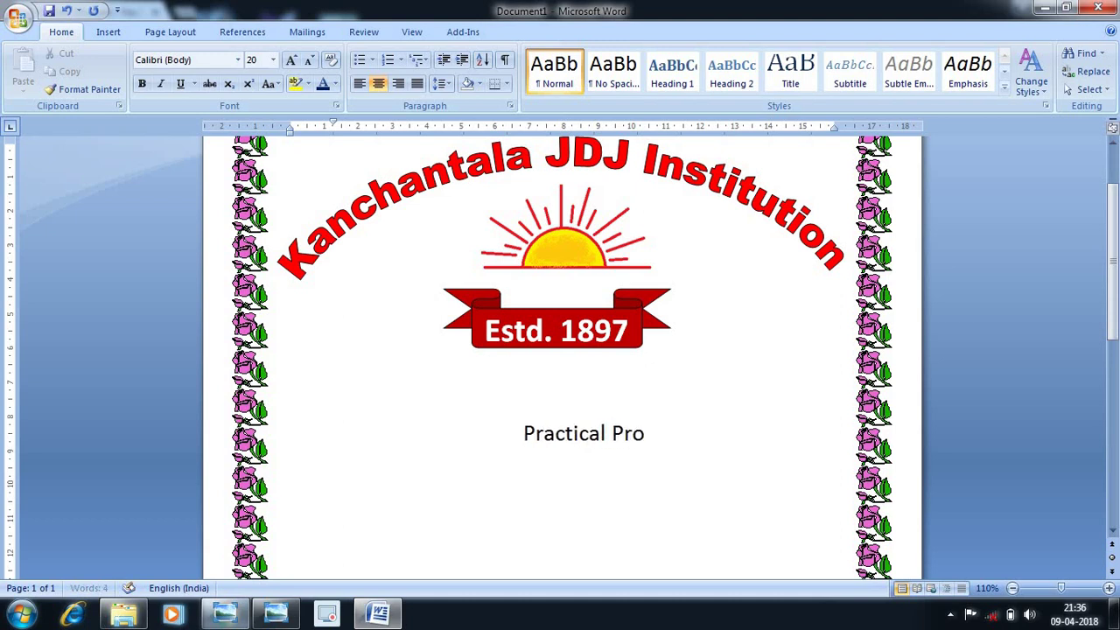
text(ject)
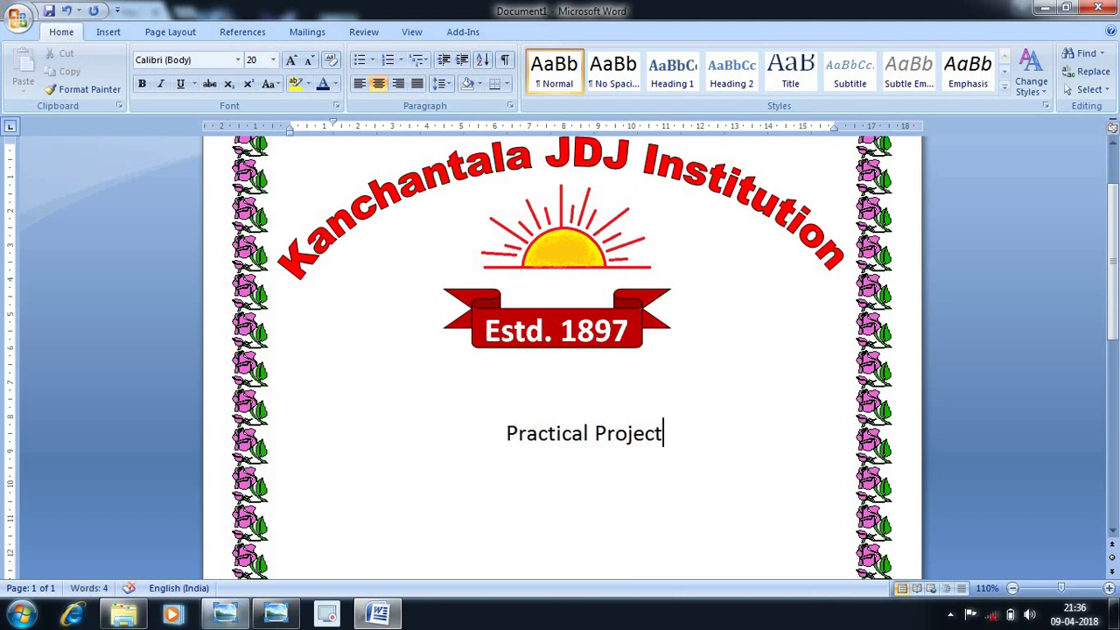
key(Return)
drag(569, 436, 659, 438)
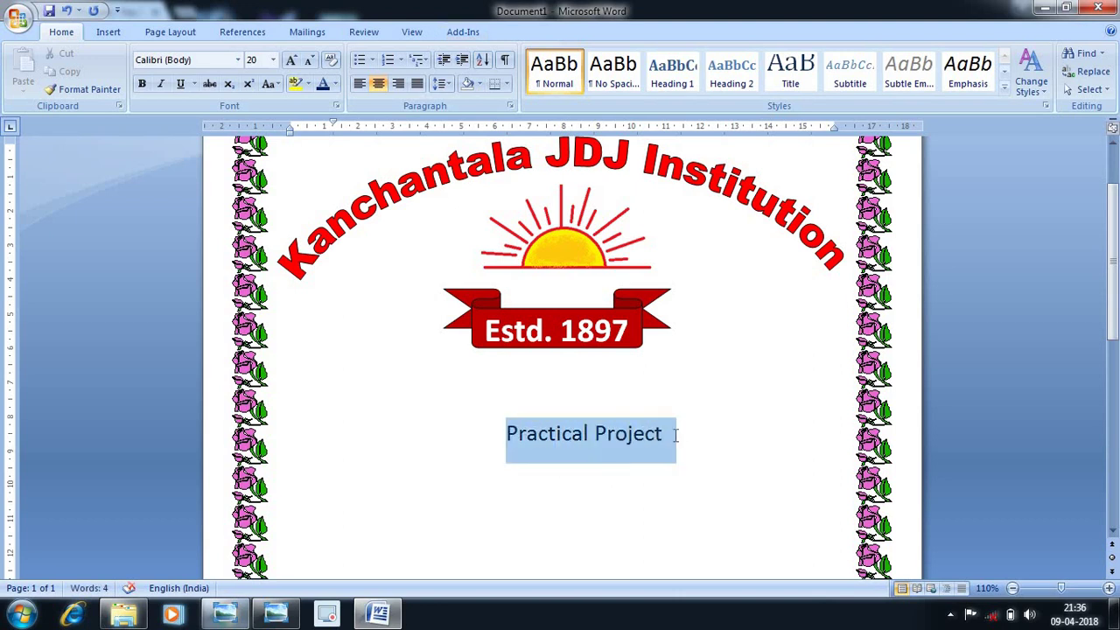
- Format 'Practical Project' as bold, underlined, 28 pt blue text
click(143, 83)
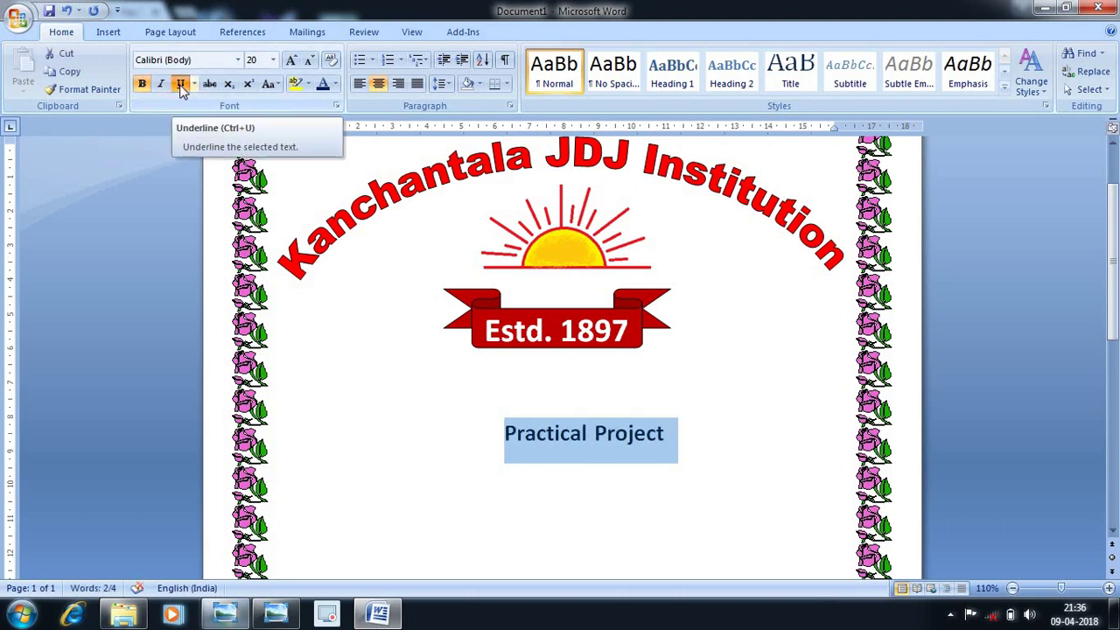
click(181, 85)
click(291, 61)
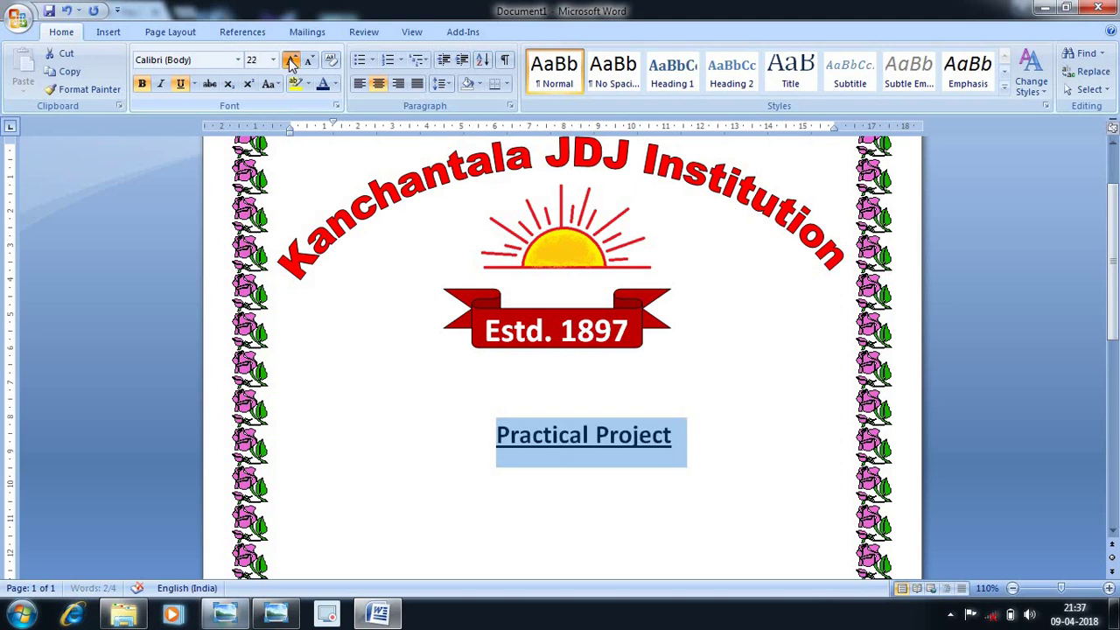
click(292, 61)
click(290, 62)
click(290, 63)
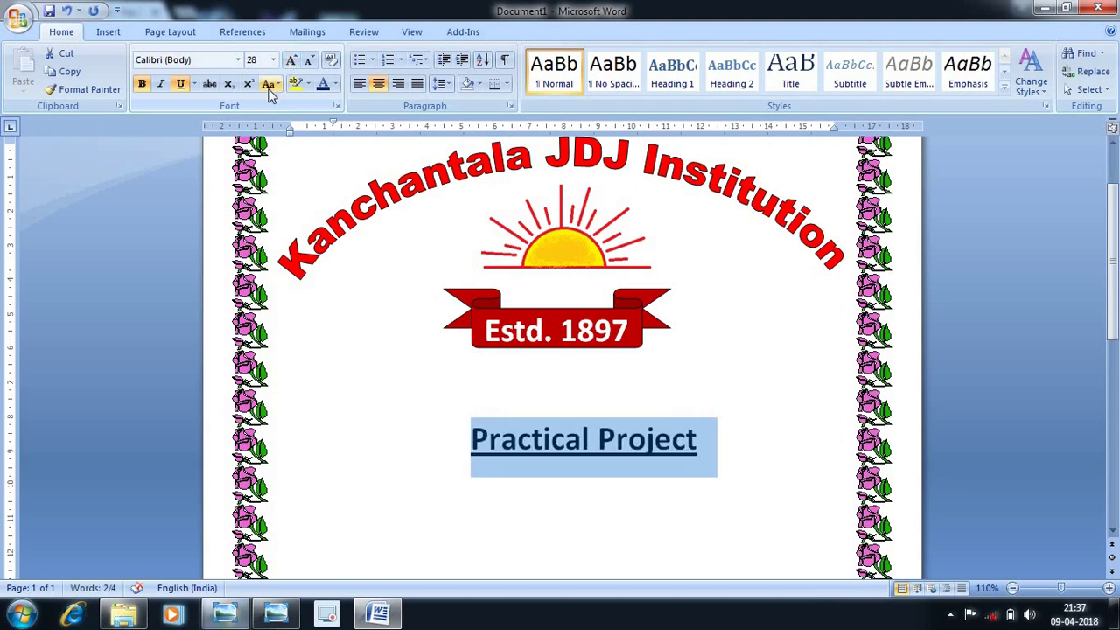
click(335, 84)
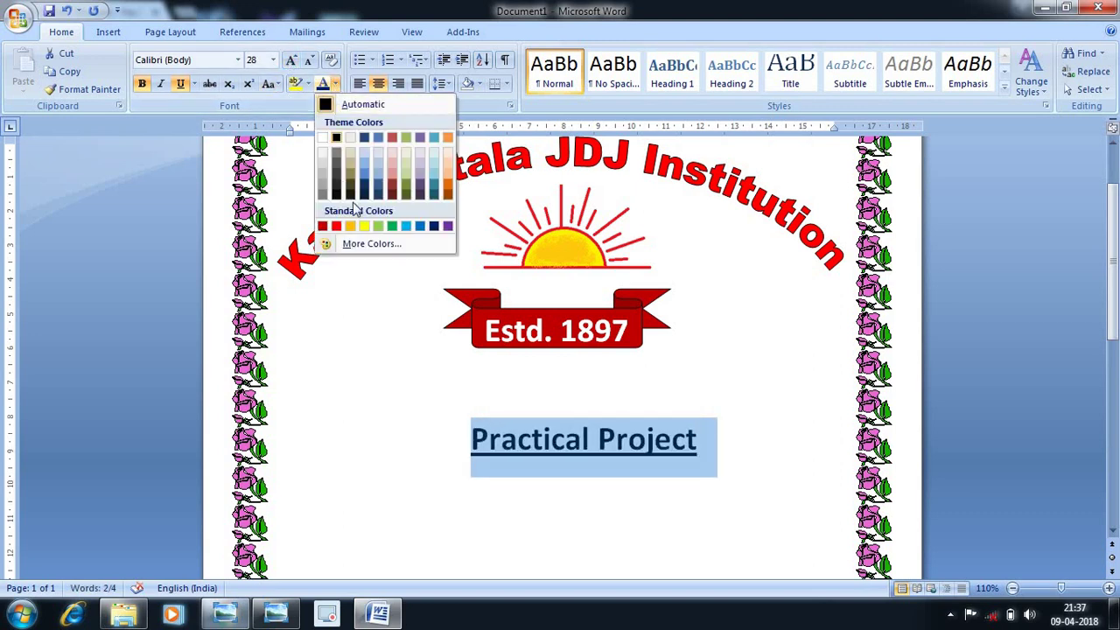
click(421, 227)
click(567, 518)
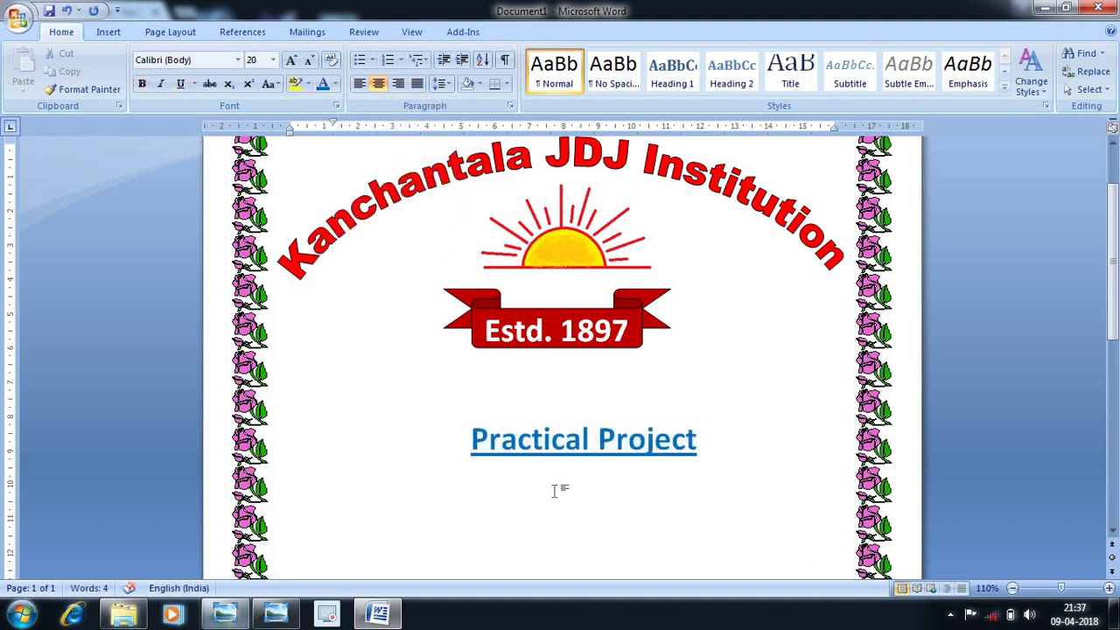
- Type a centred 'Subject : History' line beneath the heading
click(358, 83)
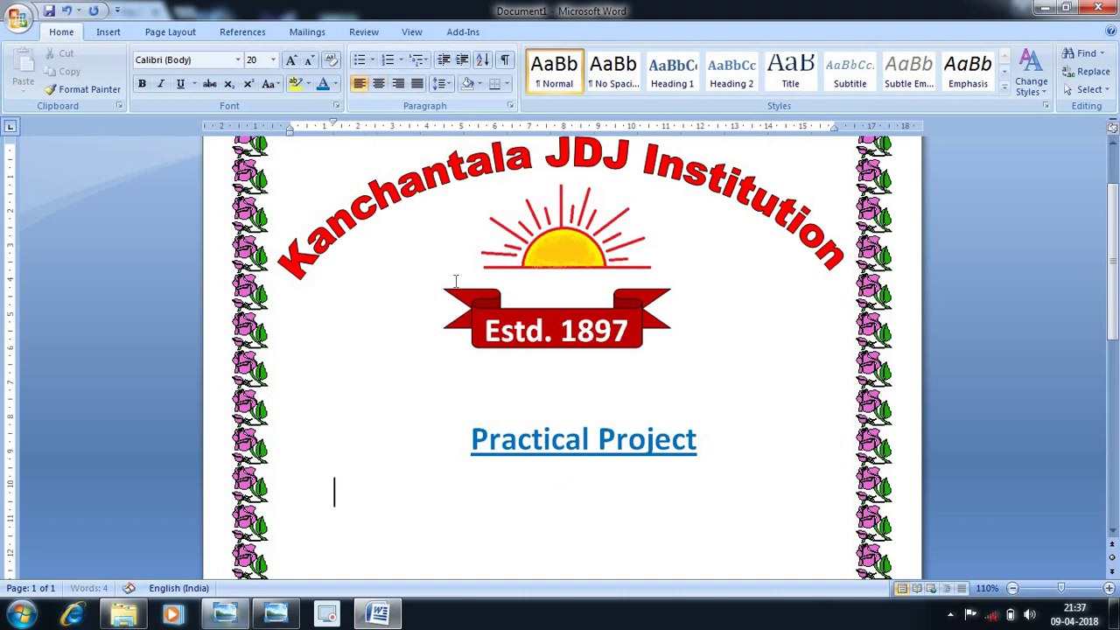
scroll(453, 293, down, 3)
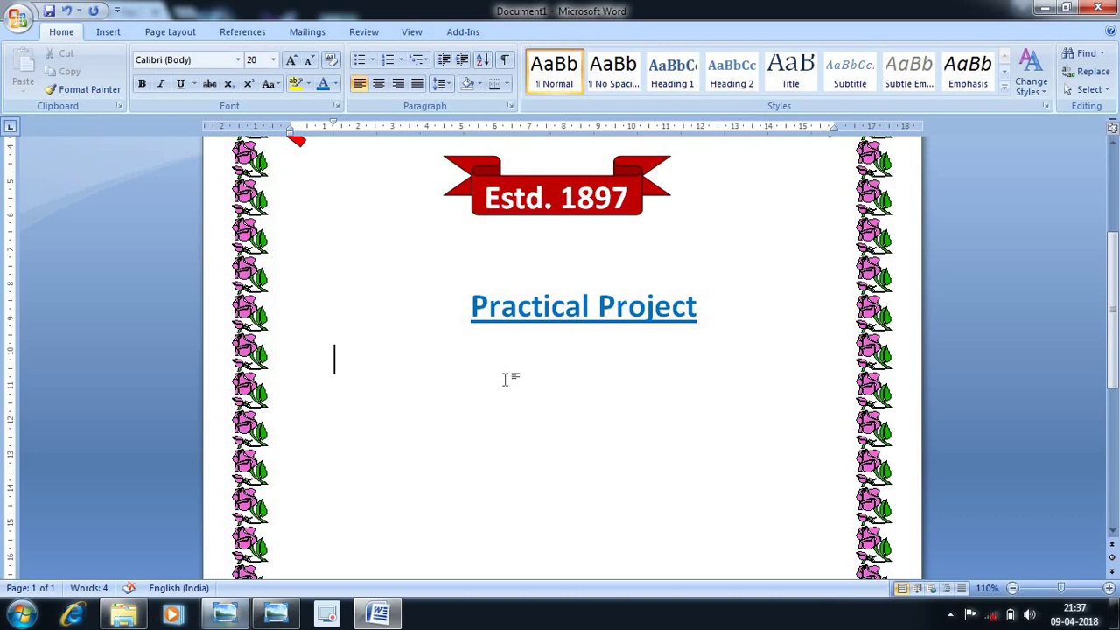
text(s)
key(BackSpace)
text(ub)
text(ject)
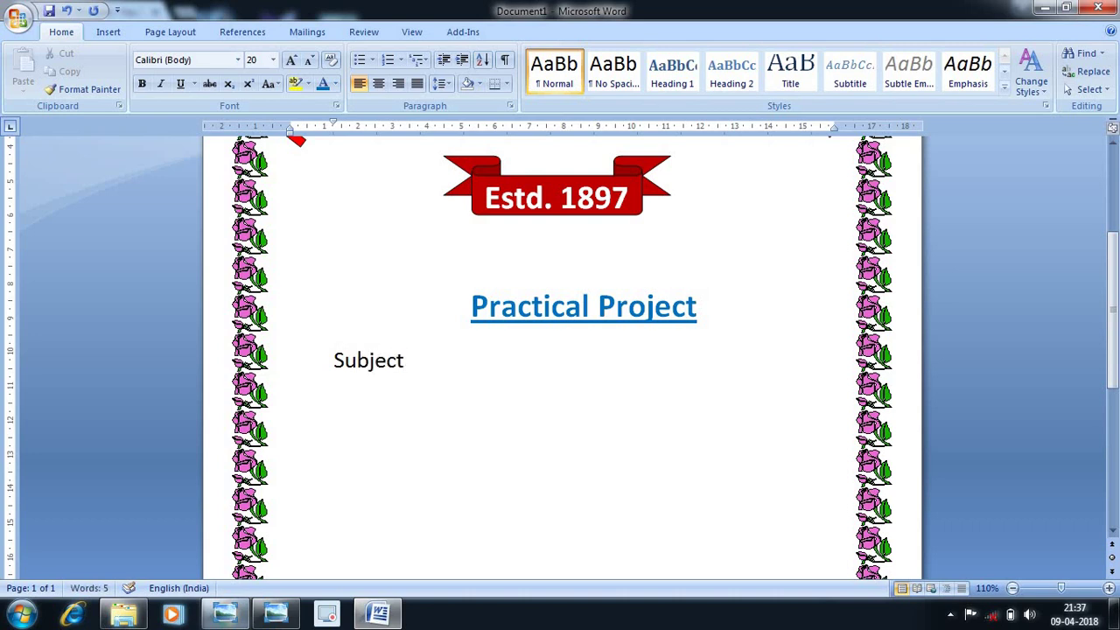
text( :)
text( His)
text(tory)
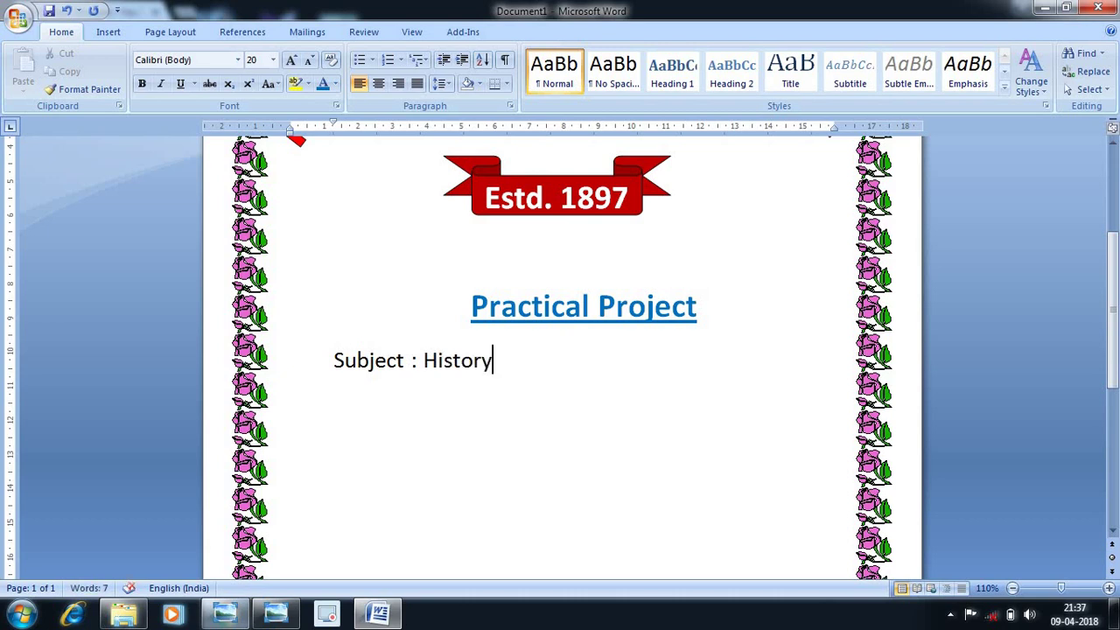
click(378, 83)
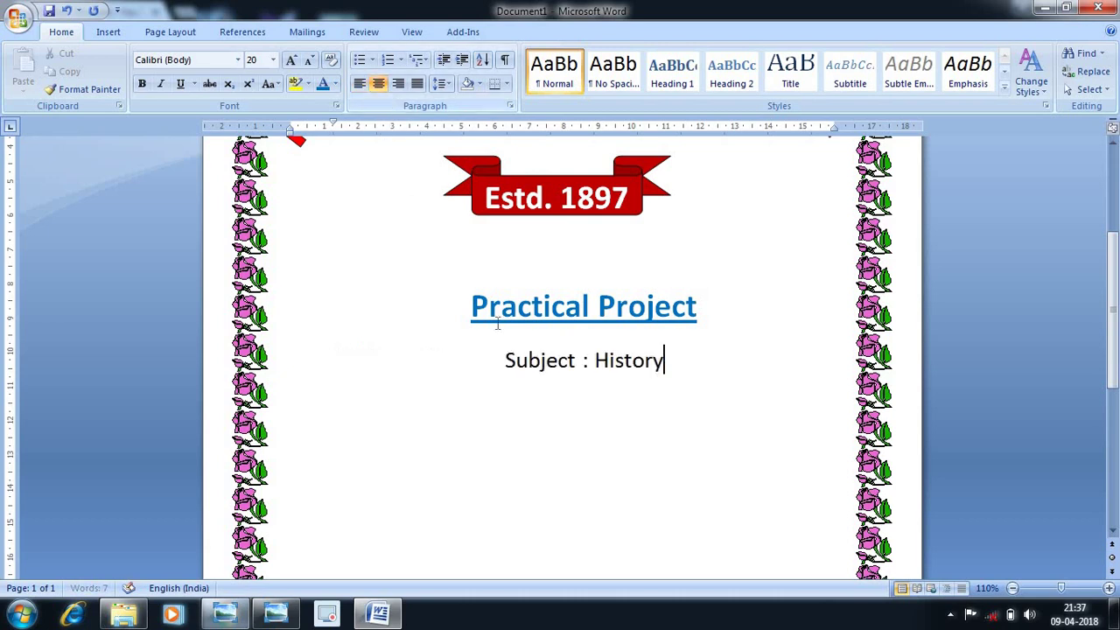
- Ignore the grammar flag on 'Subject :' and select the whole line
key(Home)
click(681, 369)
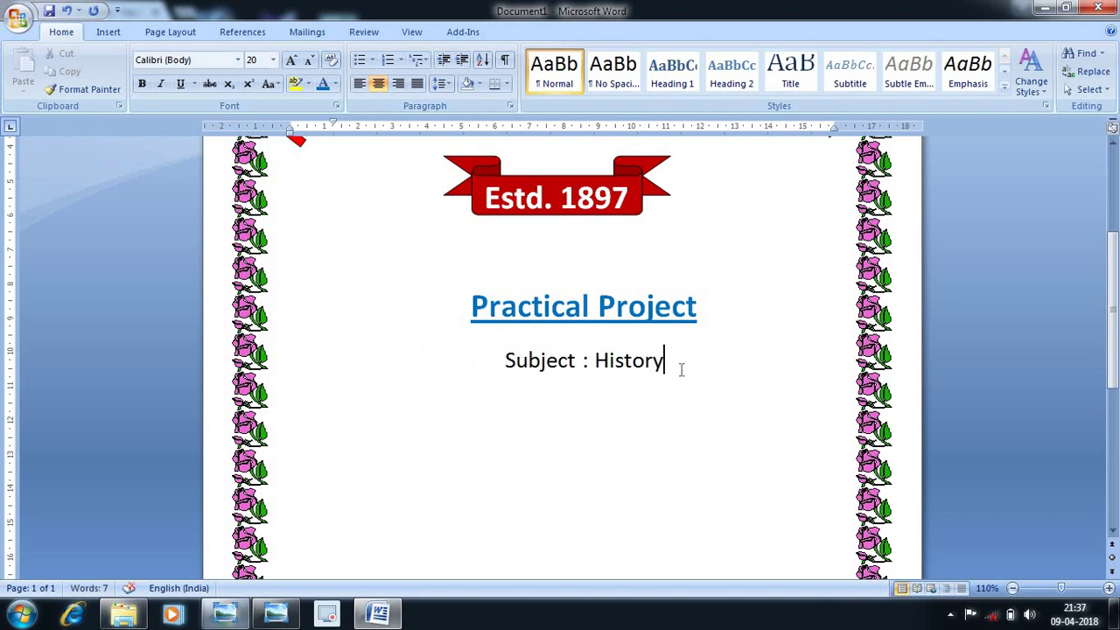
right_click(579, 374)
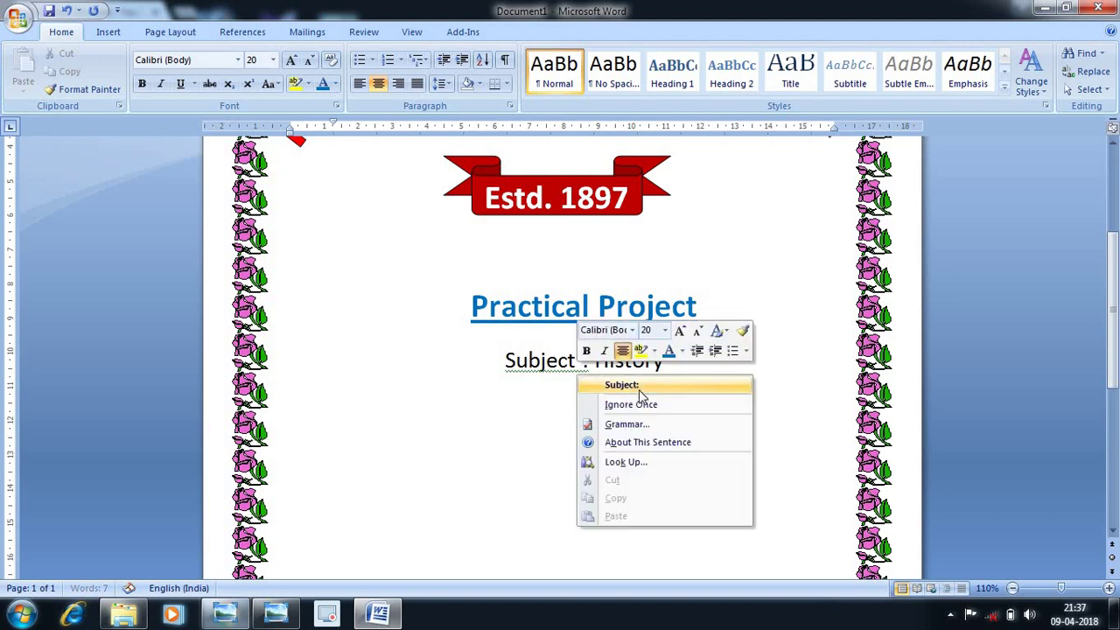
click(643, 404)
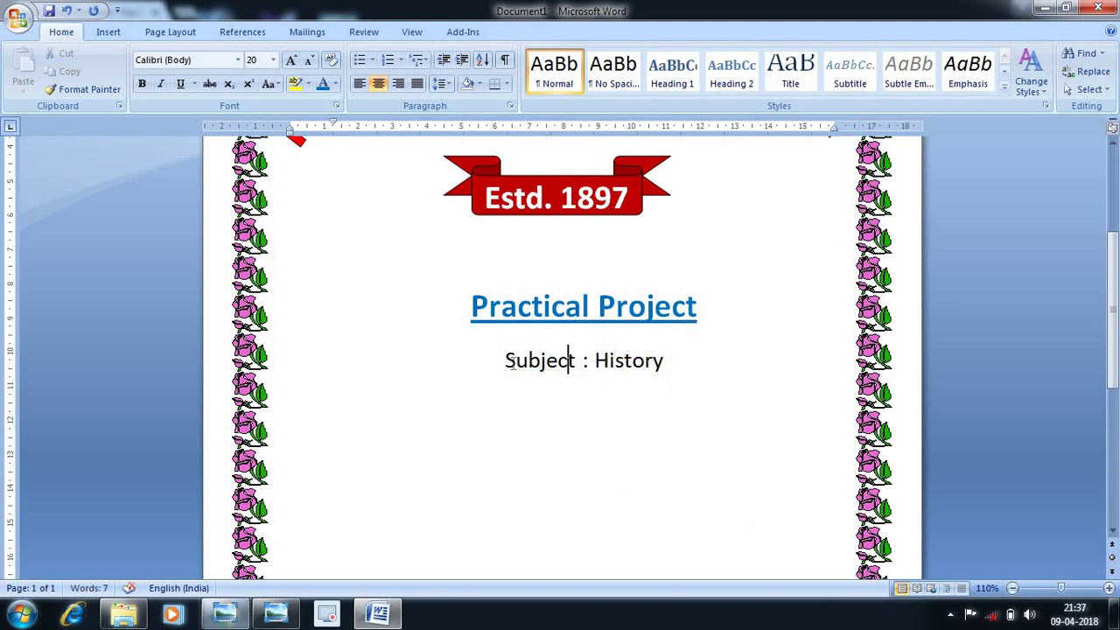
mouse_move(521, 362)
mouse_down()
mouse_move(669, 362)
mouse_move(660, 367)
mouse_up()
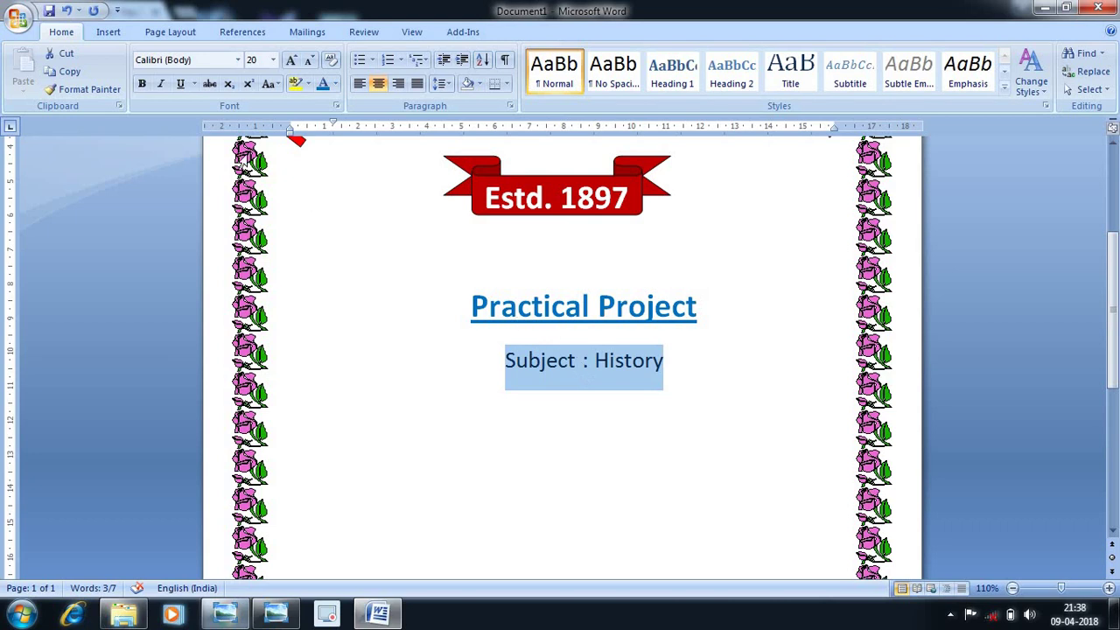
- Convert 'Subject : History' to rainbow WordArt and shrink it to 8.27 cm wide
click(109, 32)
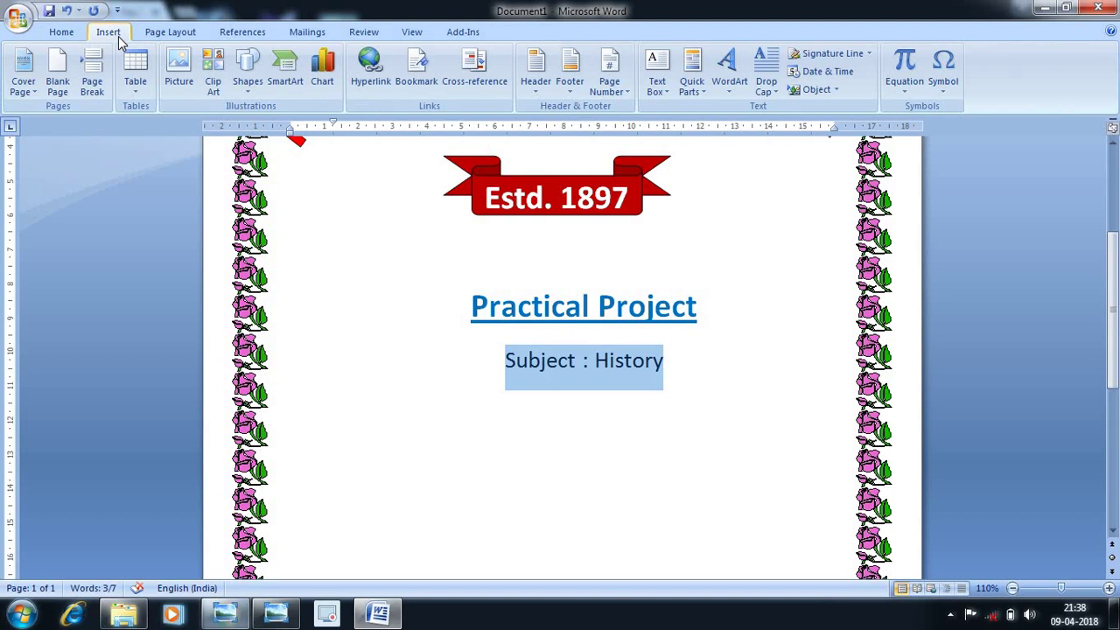
click(727, 94)
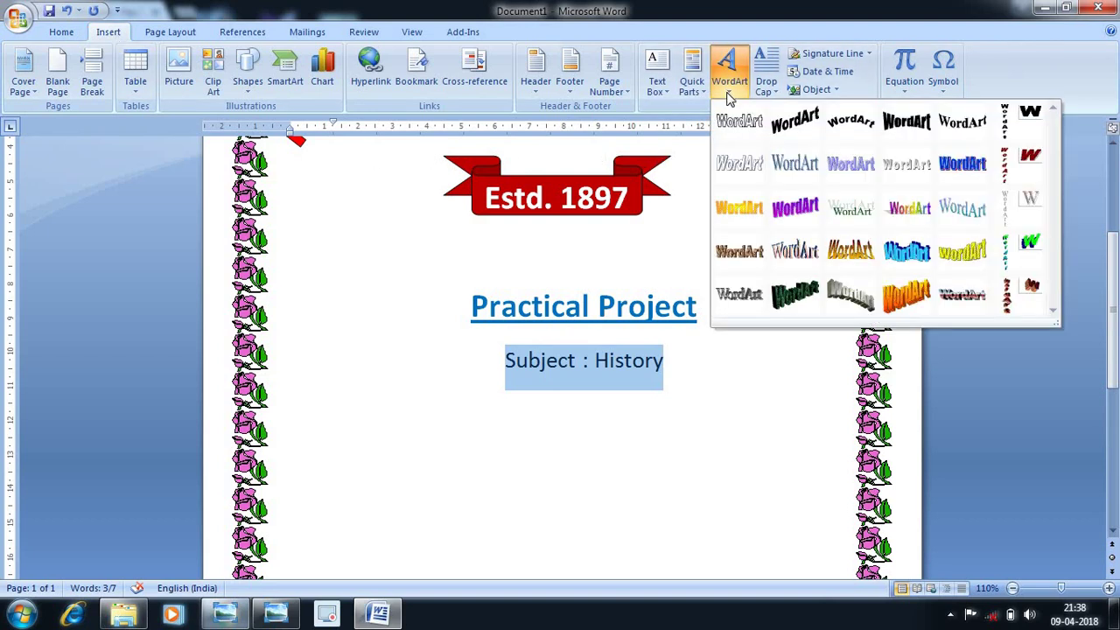
click(914, 212)
click(660, 440)
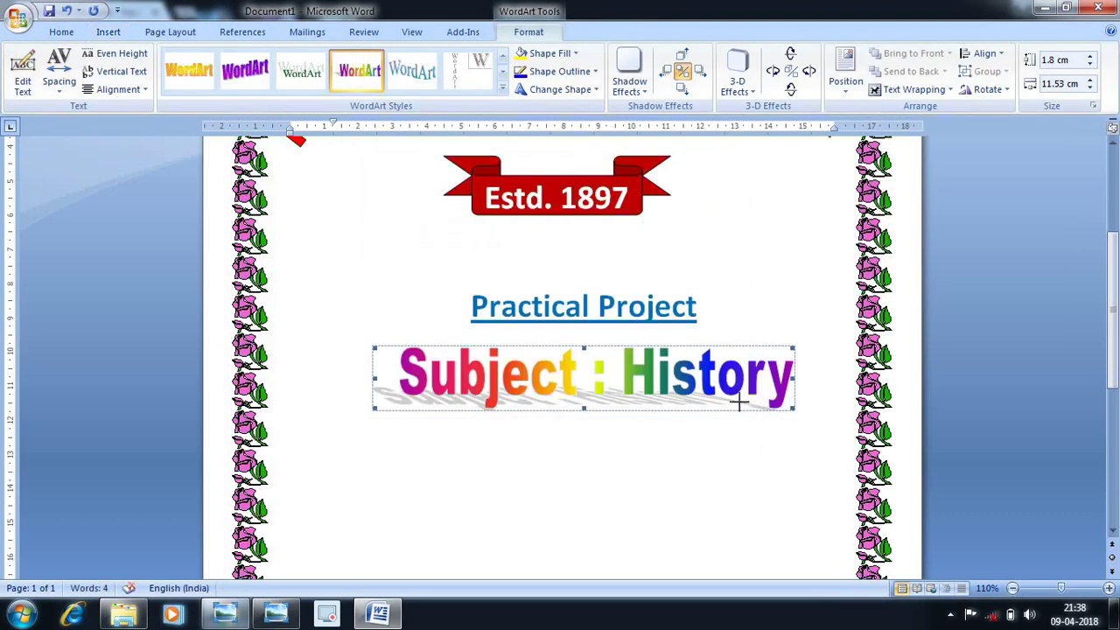
drag(739, 402, 677, 395)
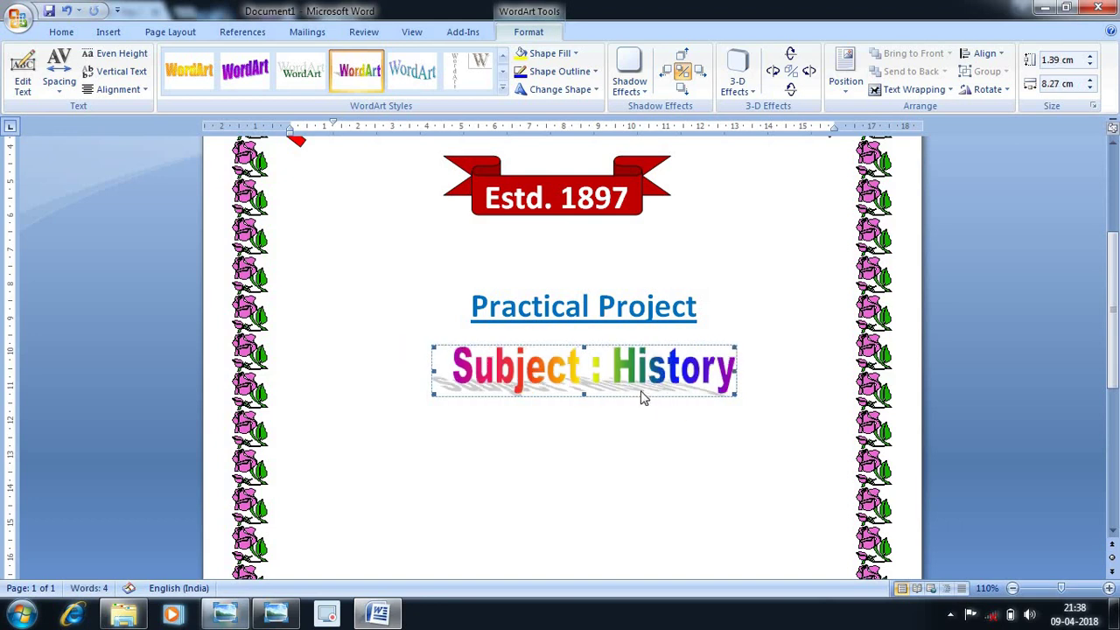
click(778, 427)
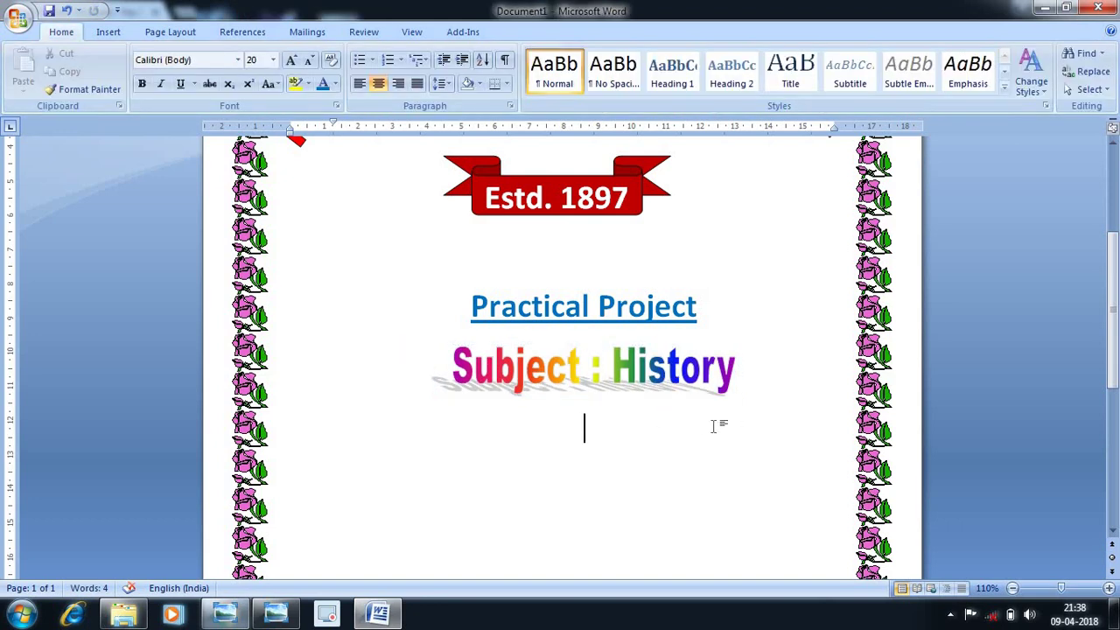
click(638, 375)
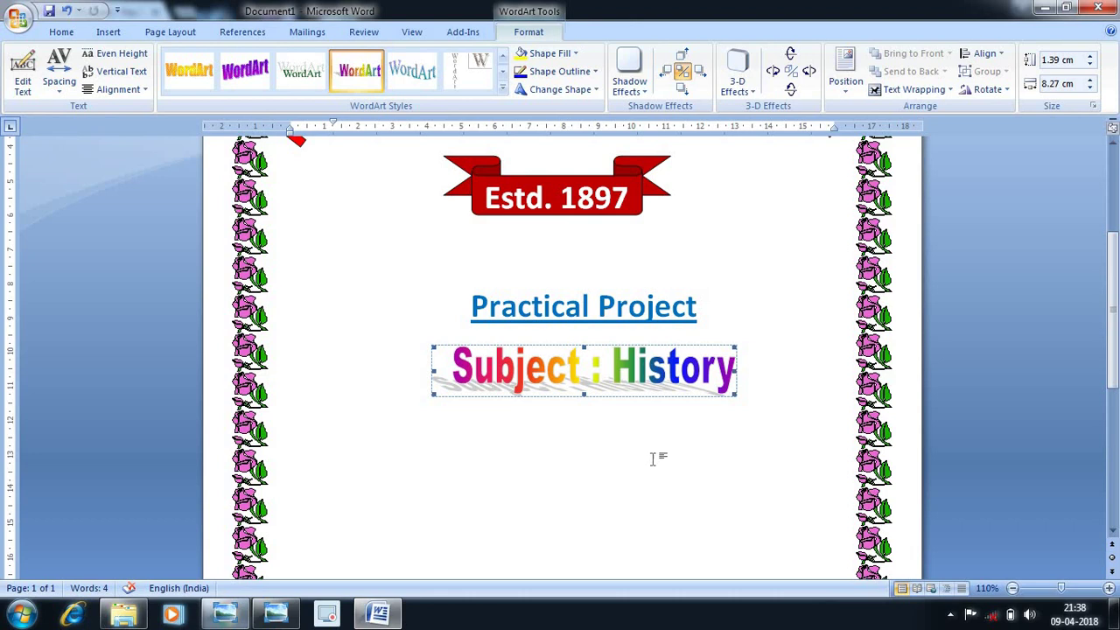
click(653, 459)
- Delete the blank line above Practical Project to close the gap under the banner
click(725, 318)
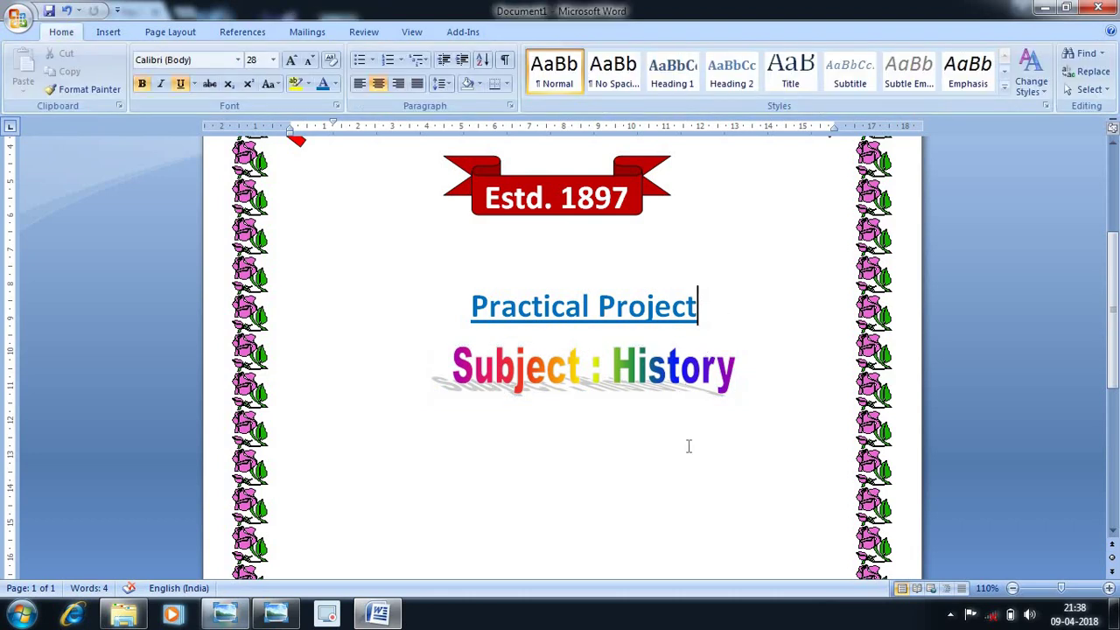
click(583, 470)
scroll(628, 458, down, 3)
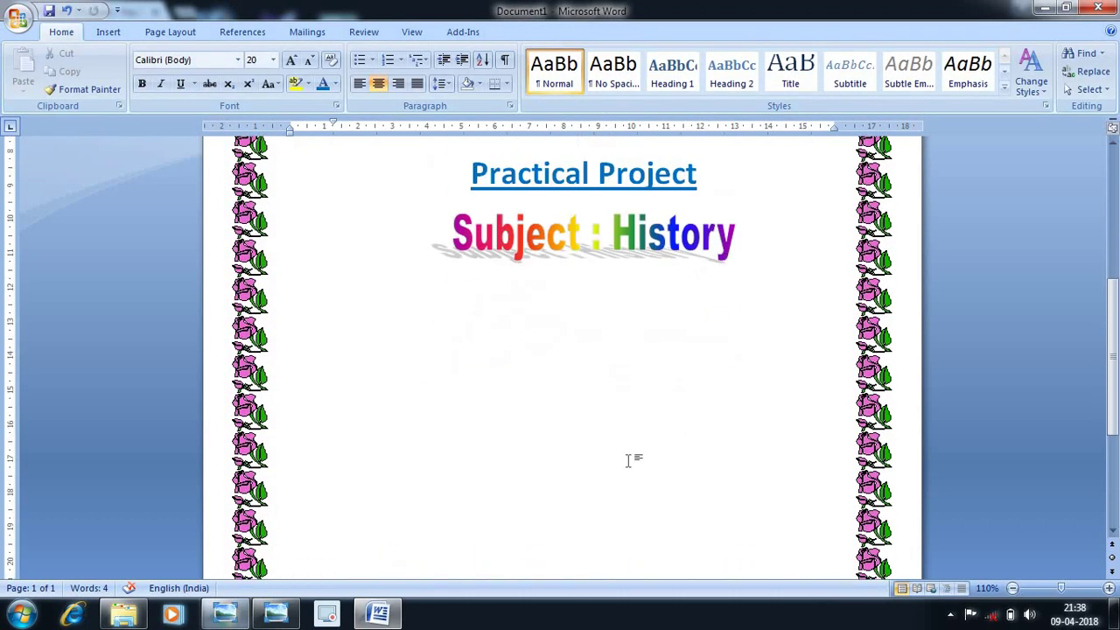
scroll(628, 458, up, 1)
scroll(630, 455, up, 1)
scroll(602, 438, up, 1)
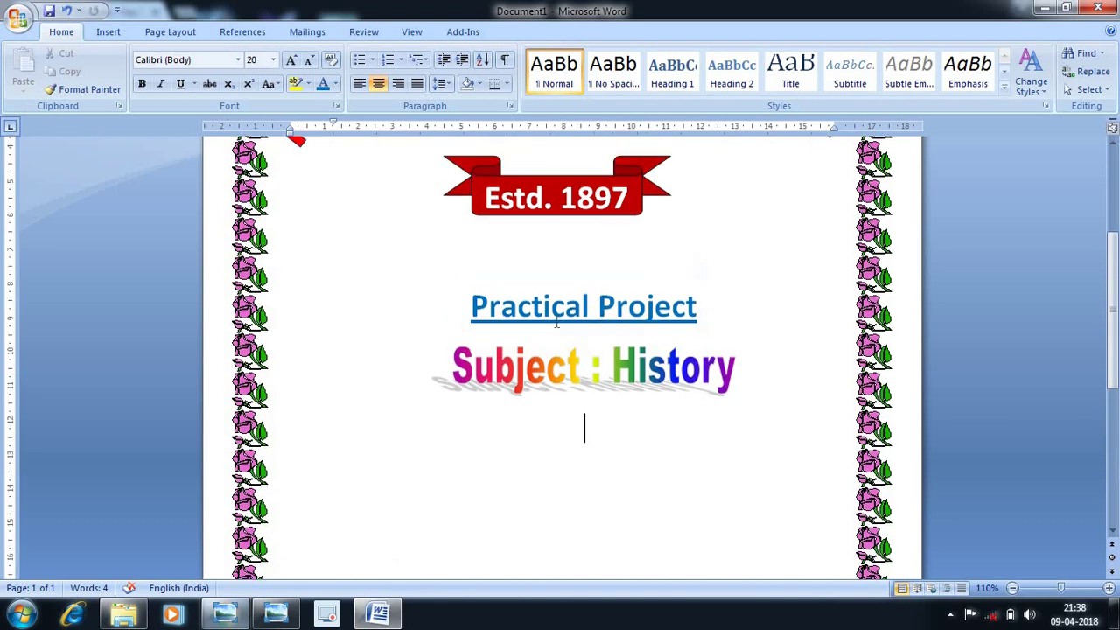
click(538, 277)
key(ctrl+l)
key(BackSpace)
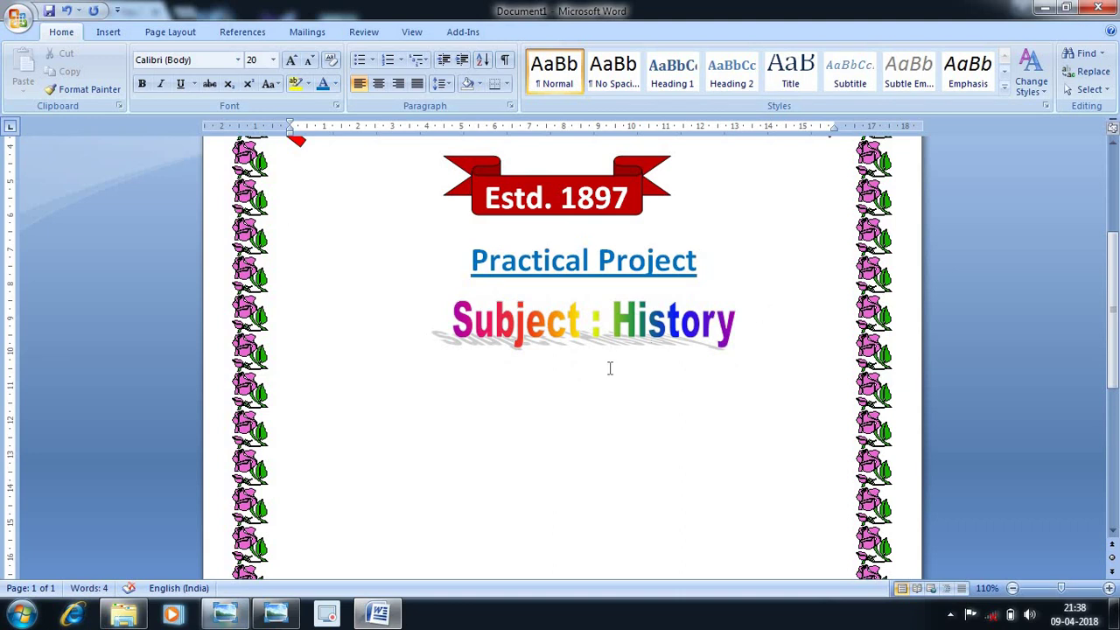
click(577, 343)
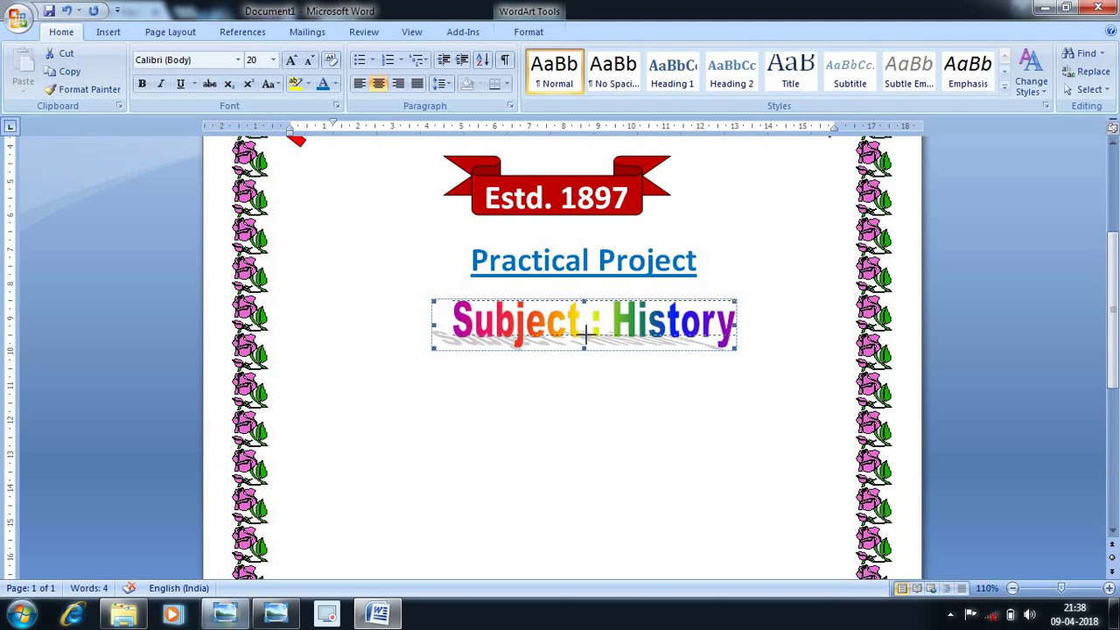
click(425, 391)
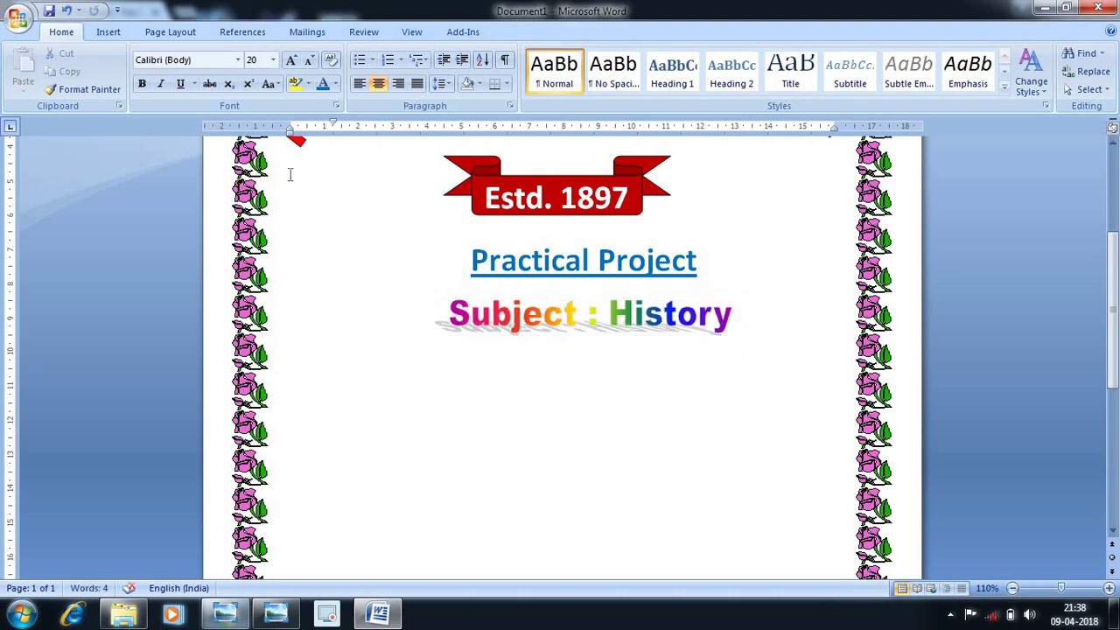
click(114, 34)
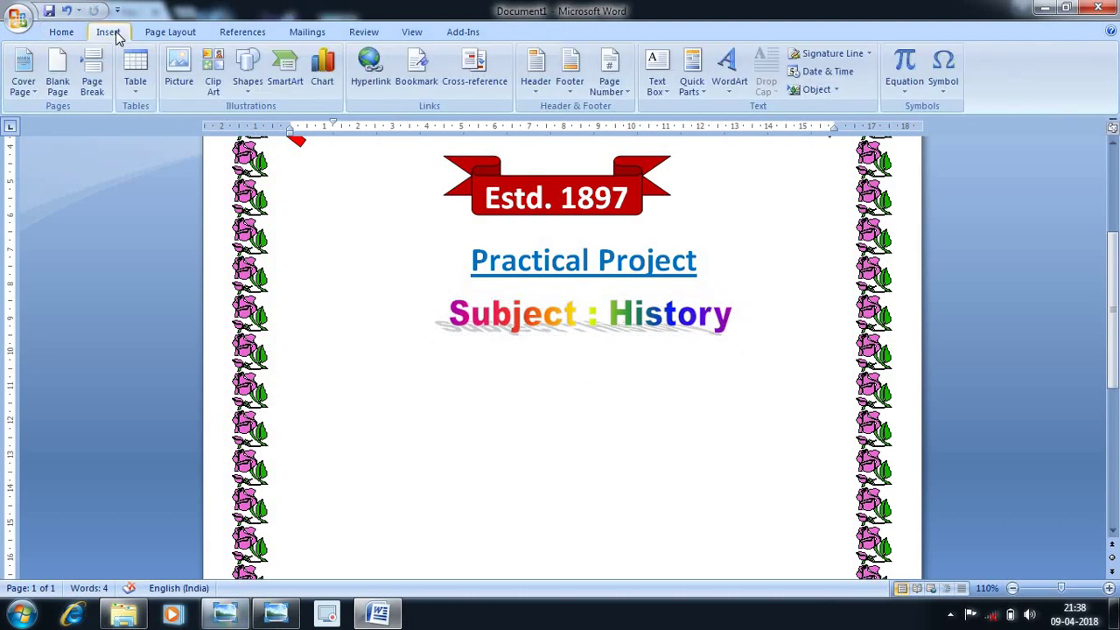
- Insert the indian-leaders picture from the Desktop below Subject : History
click(179, 81)
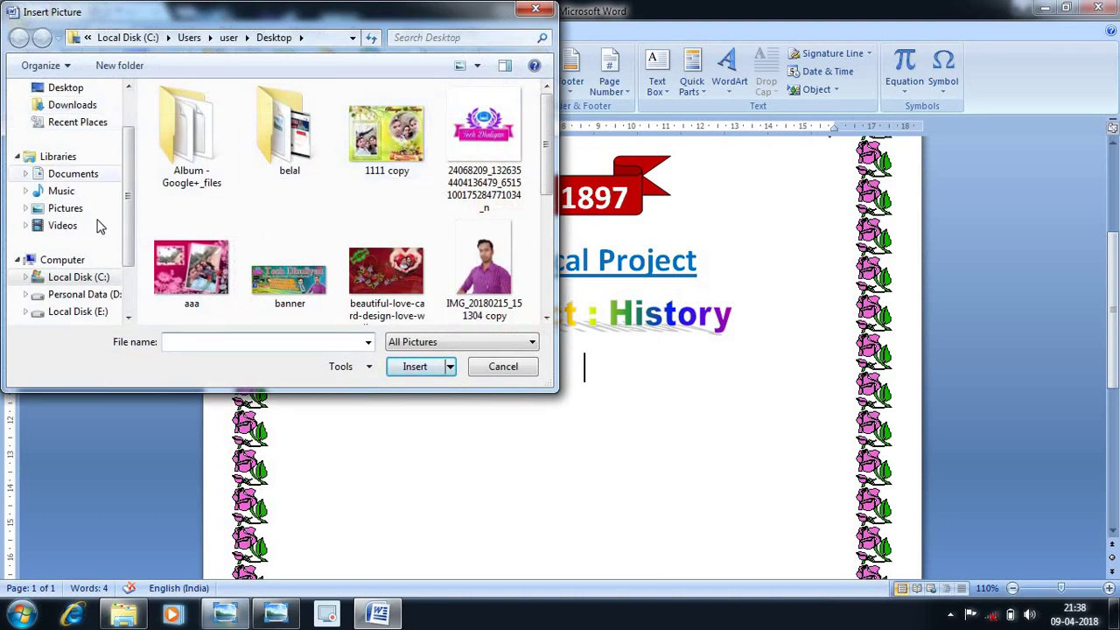
drag(128, 212, 127, 153)
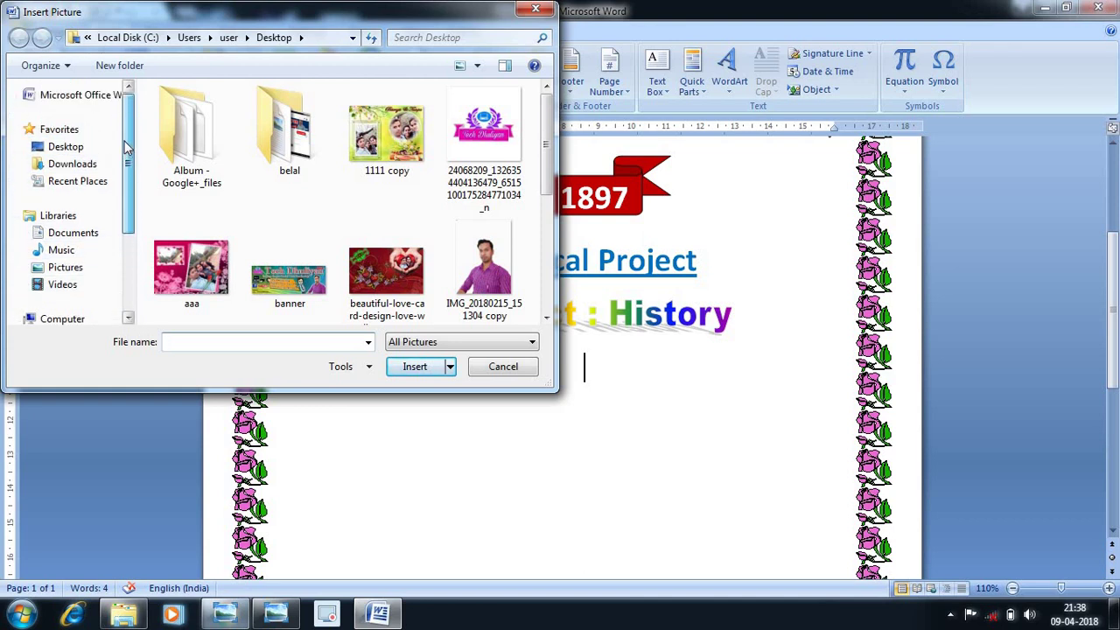
click(87, 147)
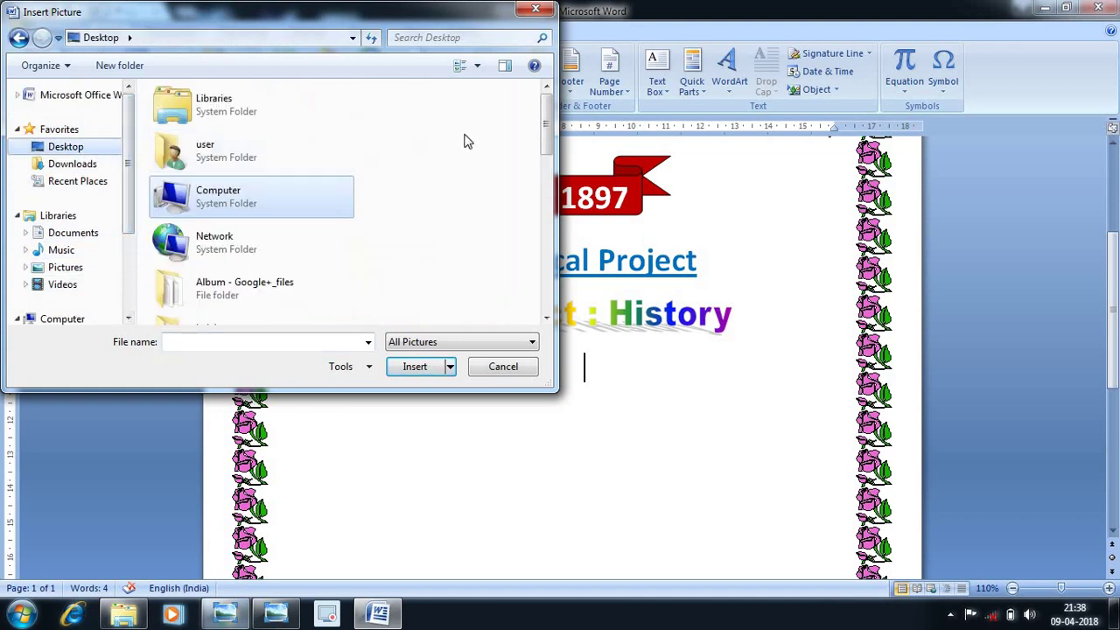
drag(549, 125, 544, 282)
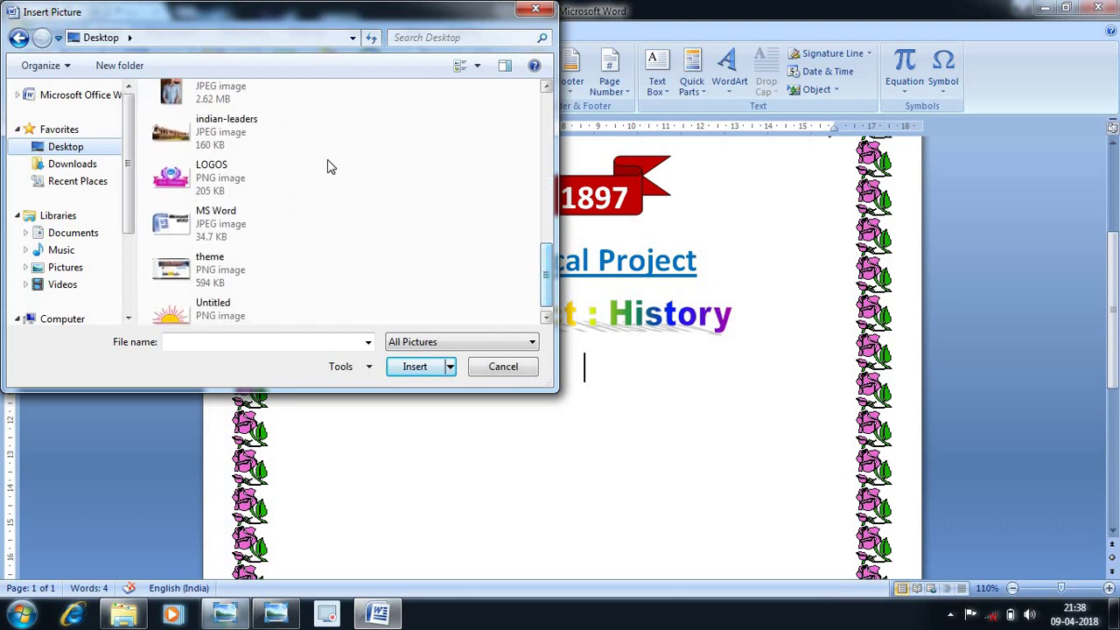
click(234, 140)
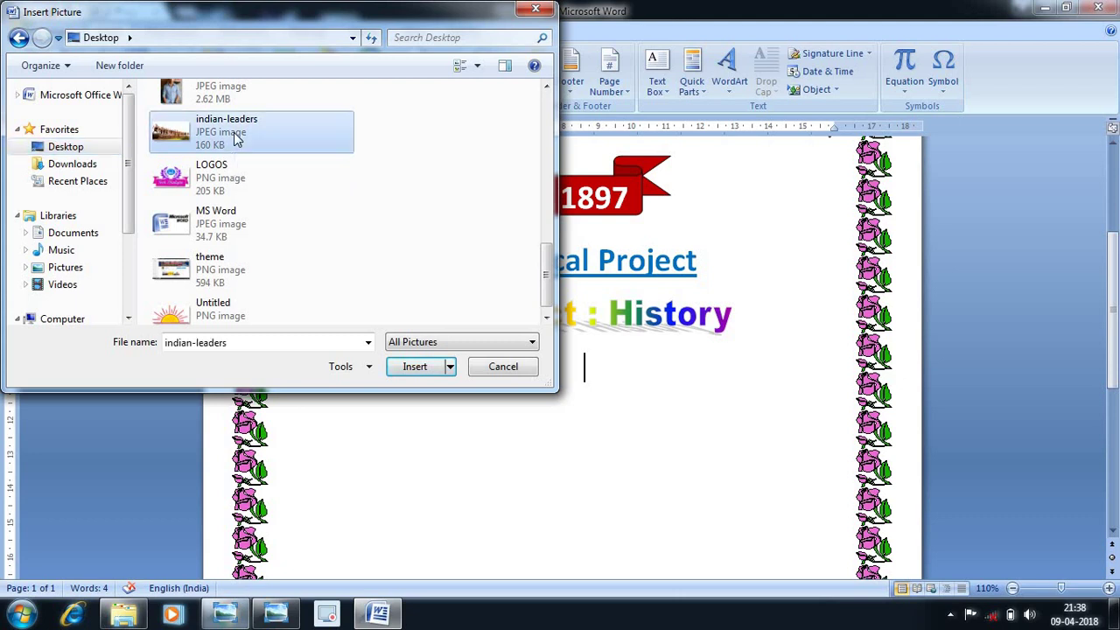
click(409, 370)
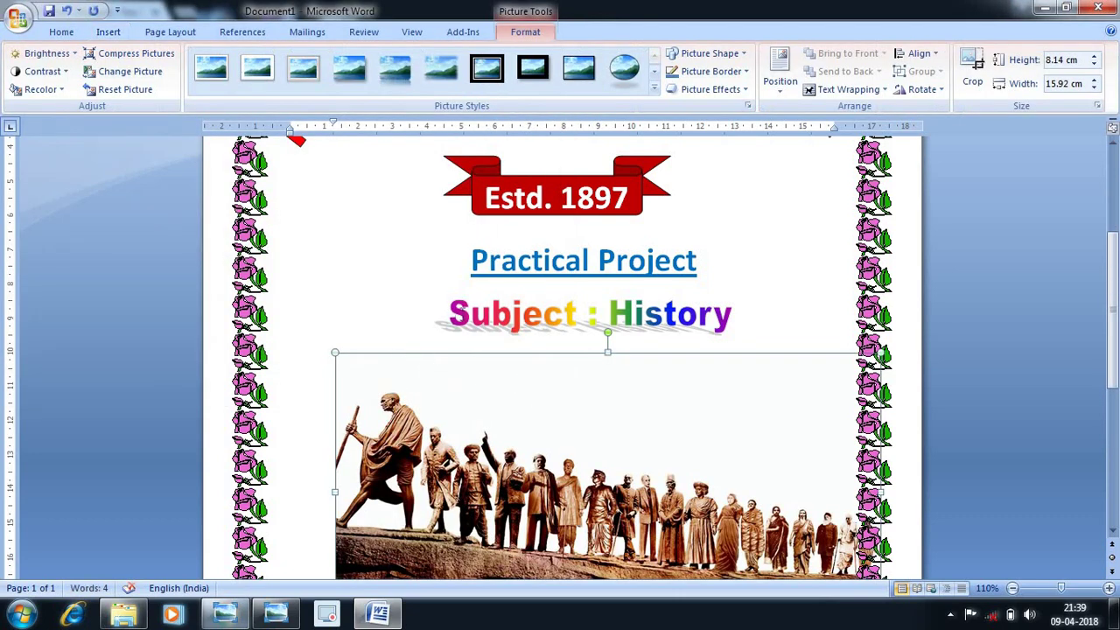
- Set the picture to In Front of Text and move it up and left
click(846, 91)
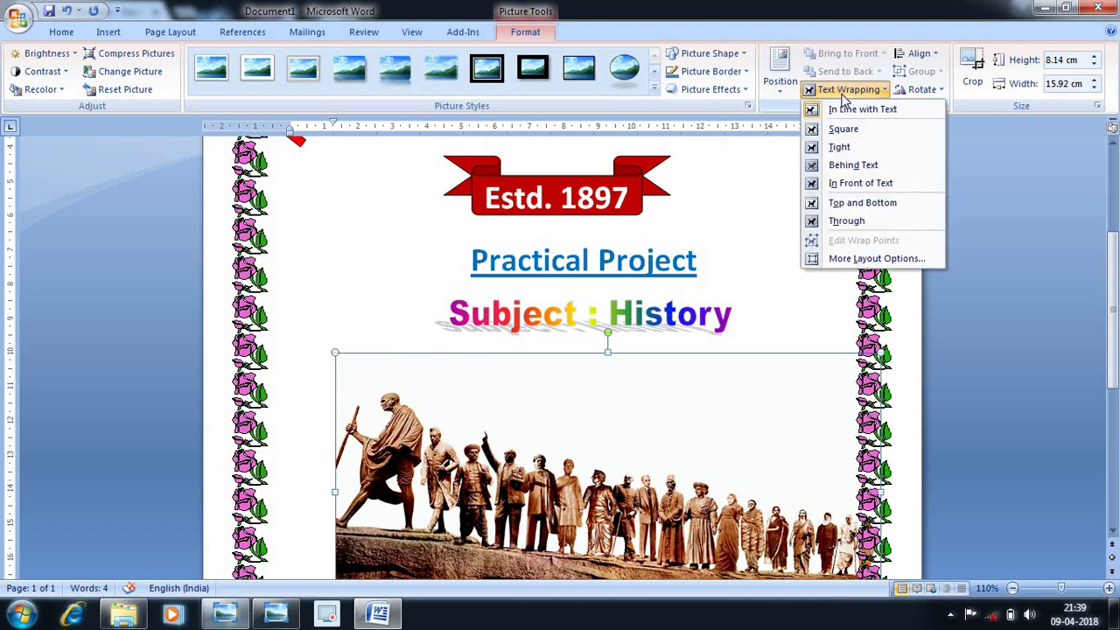
click(861, 184)
drag(627, 393, 583, 377)
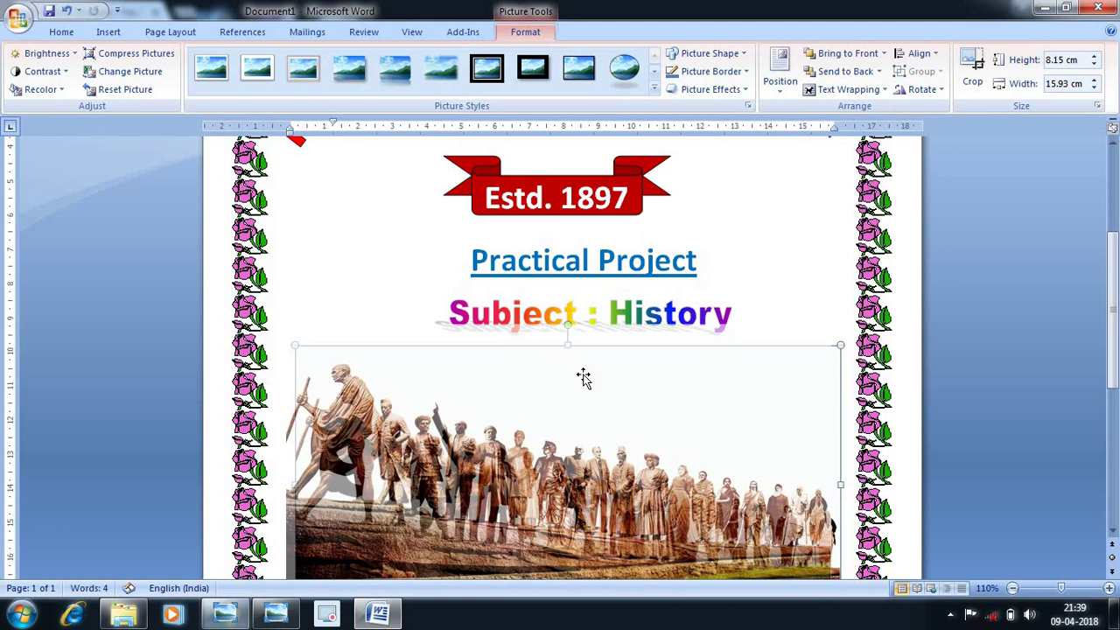
drag(583, 377, 585, 392)
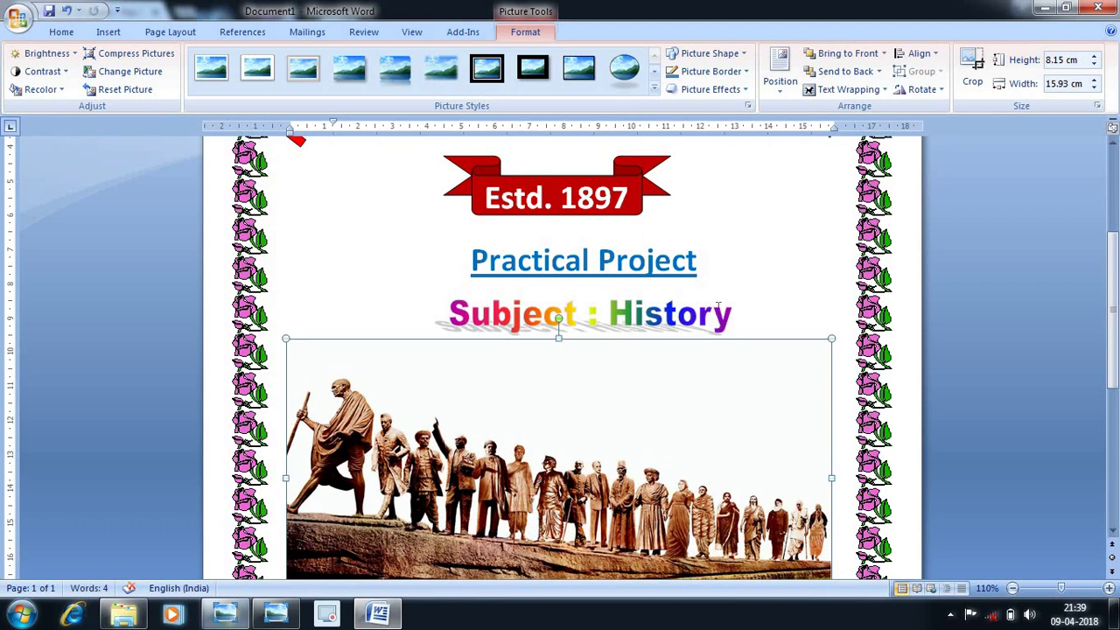
- Crop the blank strip off the picture's top and position it under the subject heading
click(971, 75)
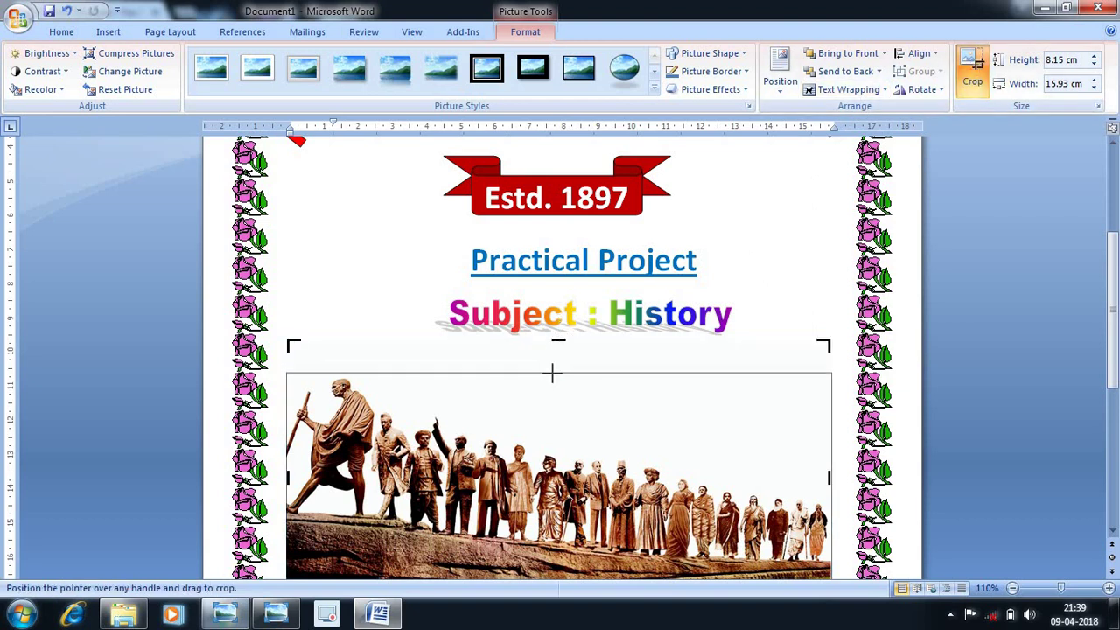
drag(552, 364, 552, 373)
click(763, 313)
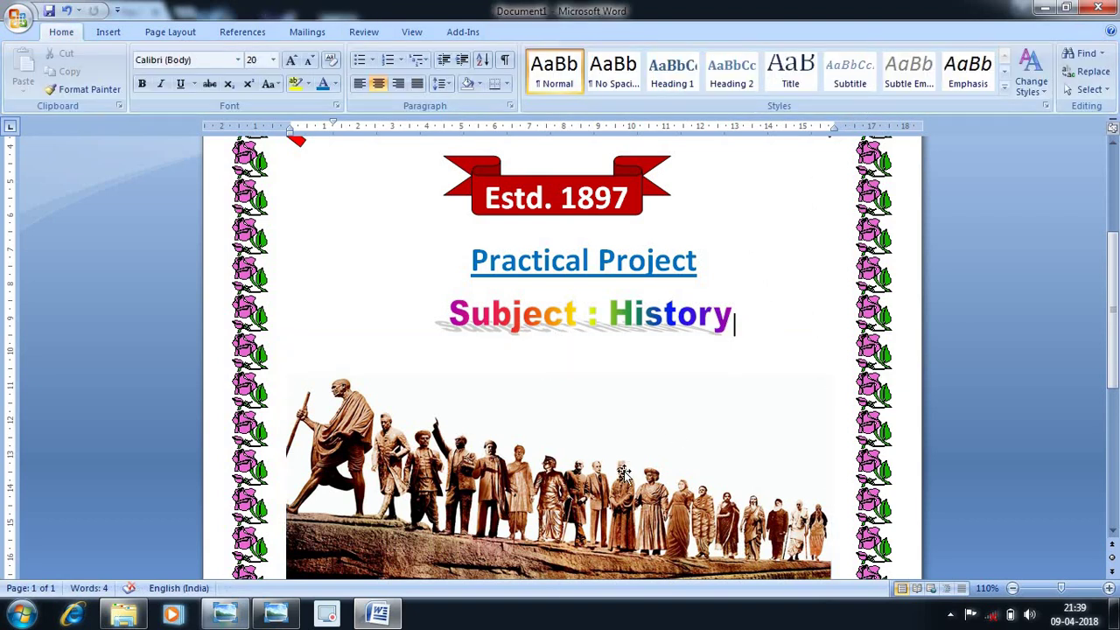
drag(615, 444, 623, 441)
scroll(687, 366, down, 2)
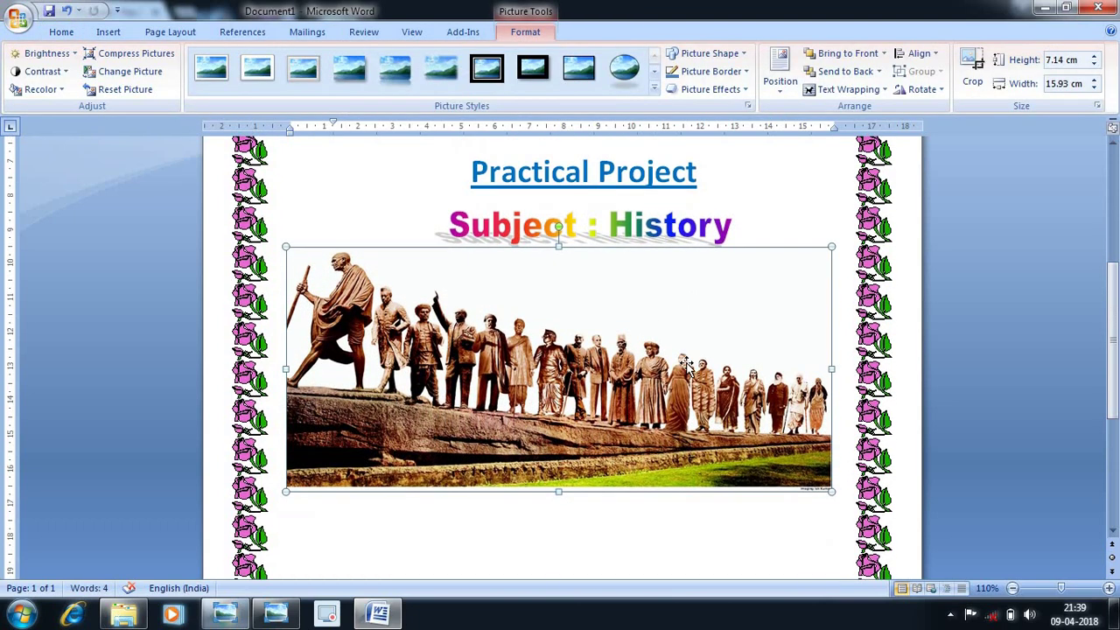
scroll(687, 365, down, 4)
scroll(687, 366, down, 1)
scroll(687, 366, up, 5)
scroll(713, 368, up, 4)
scroll(717, 359, down, 1)
scroll(735, 466, down, 4)
click(735, 465)
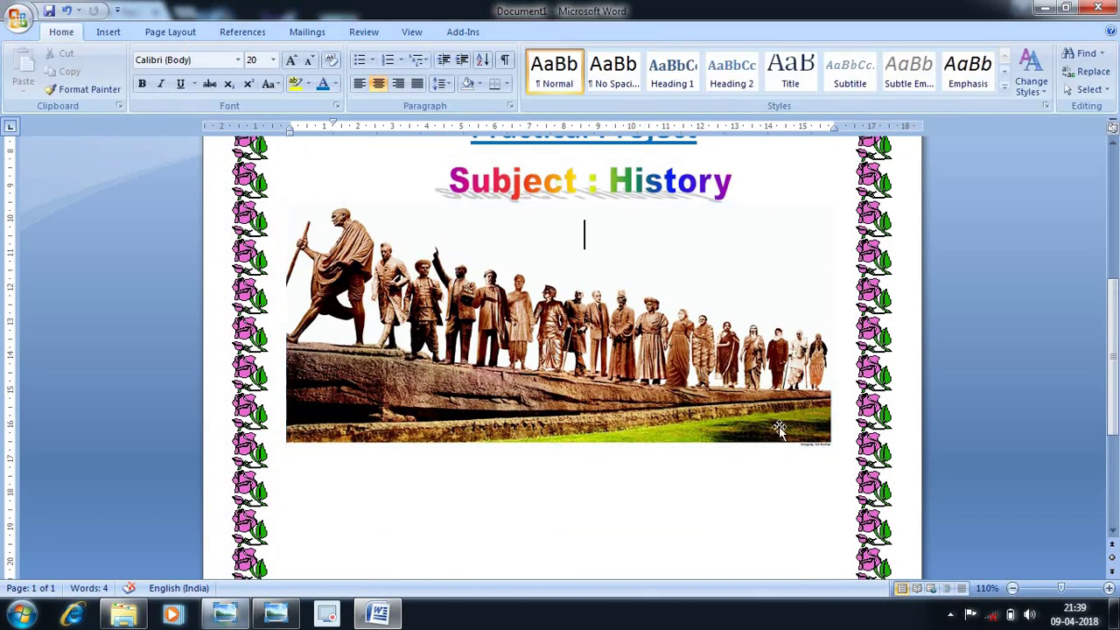
scroll(770, 433, down, 3)
scroll(774, 398, down, 2)
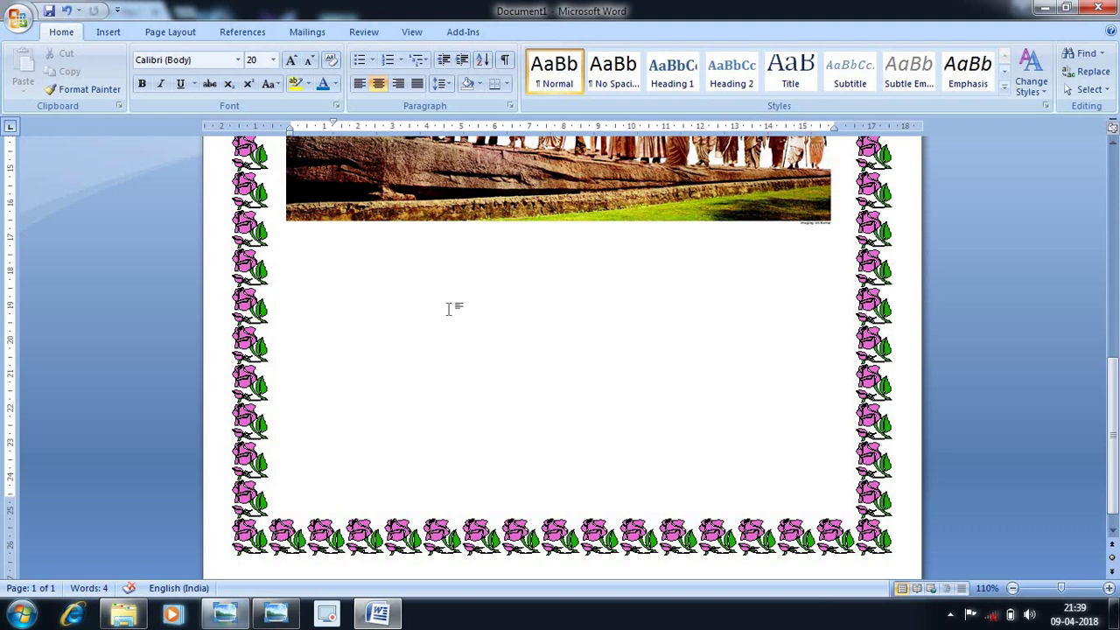
- Draw a text box filling the blank area below the picture, inside the rose border
click(110, 33)
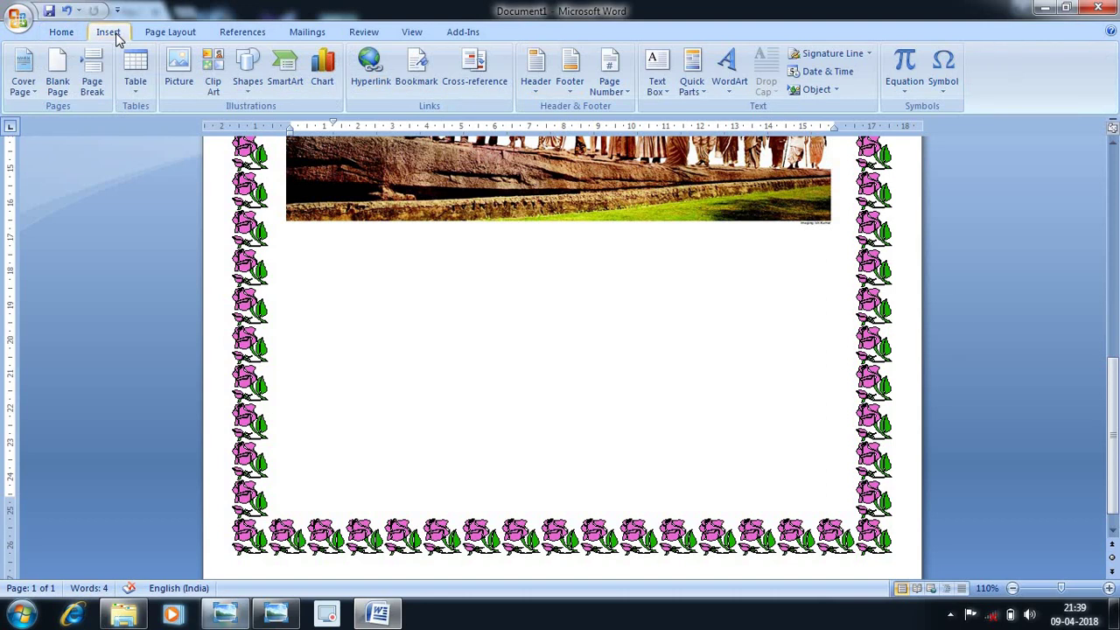
click(250, 78)
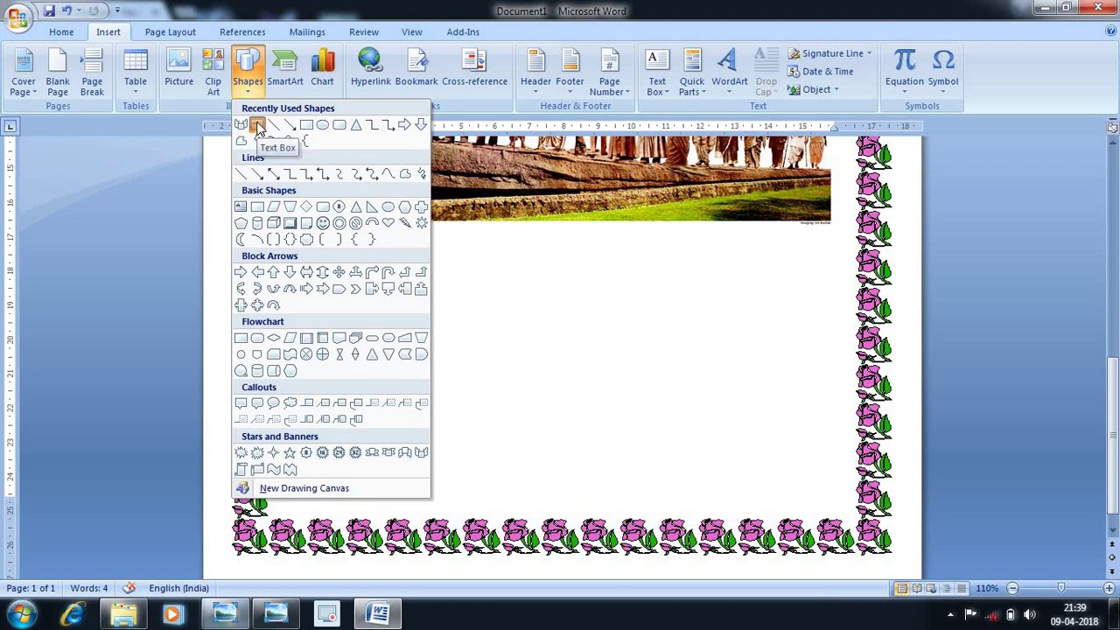
click(259, 128)
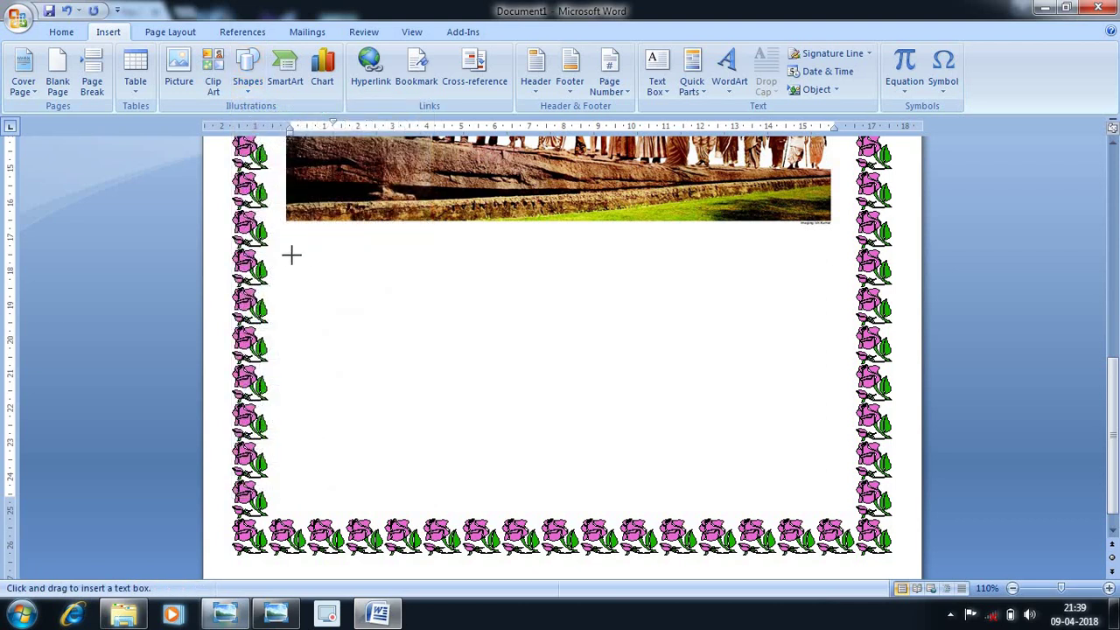
drag(291, 254, 812, 472)
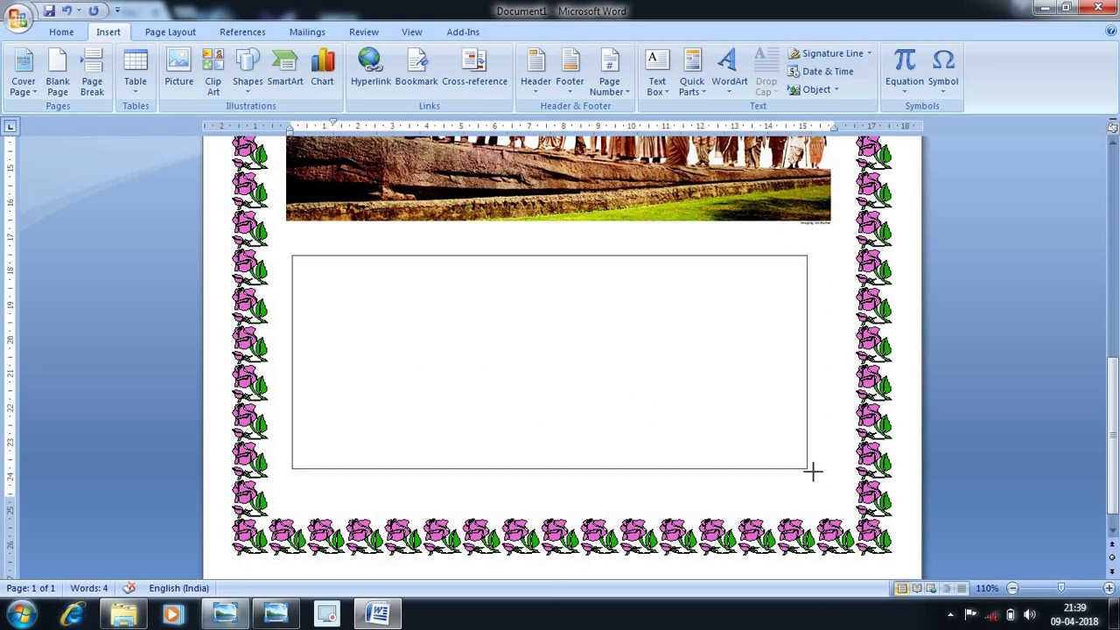
drag(811, 471, 822, 476)
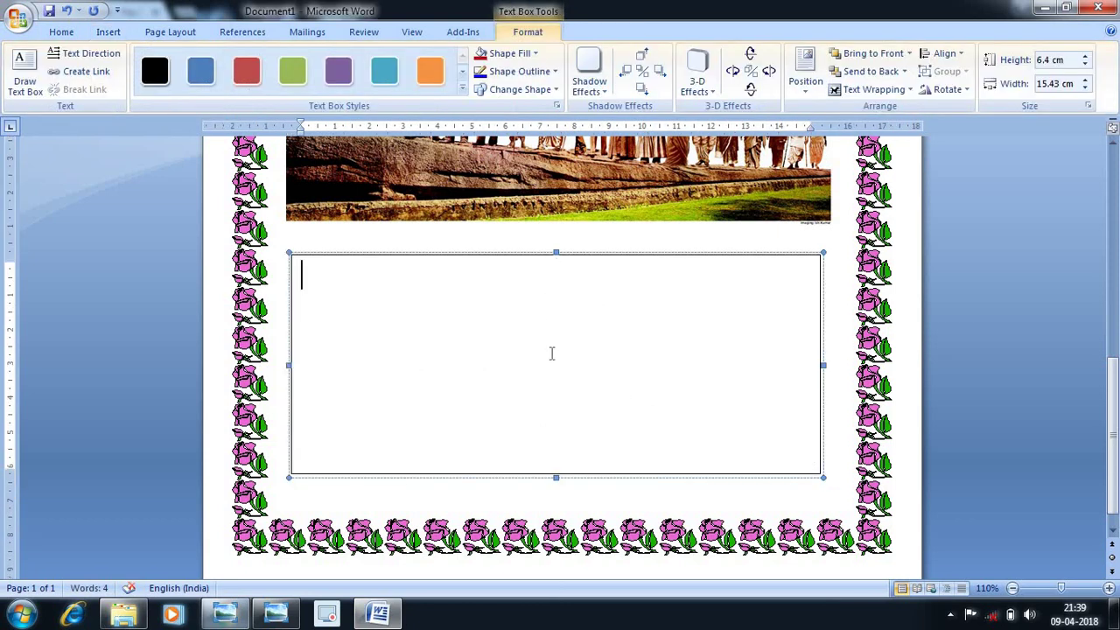
- Type dotted 'Name of the Student', 'Class' and 'Session' lines in the text box
text(Name of)
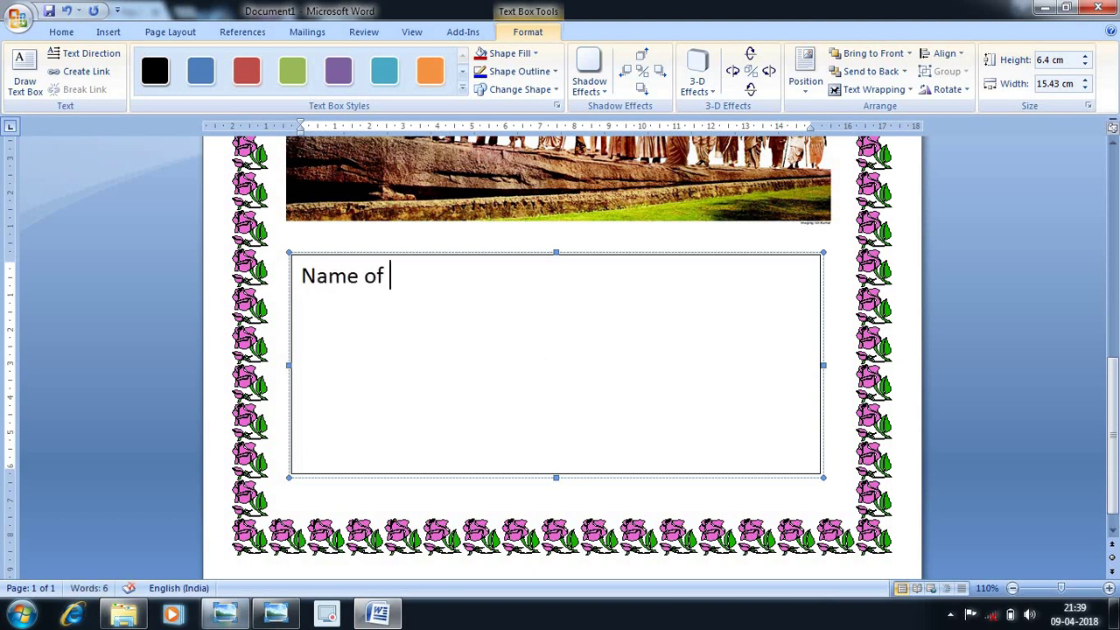
text( the )
text(Student)
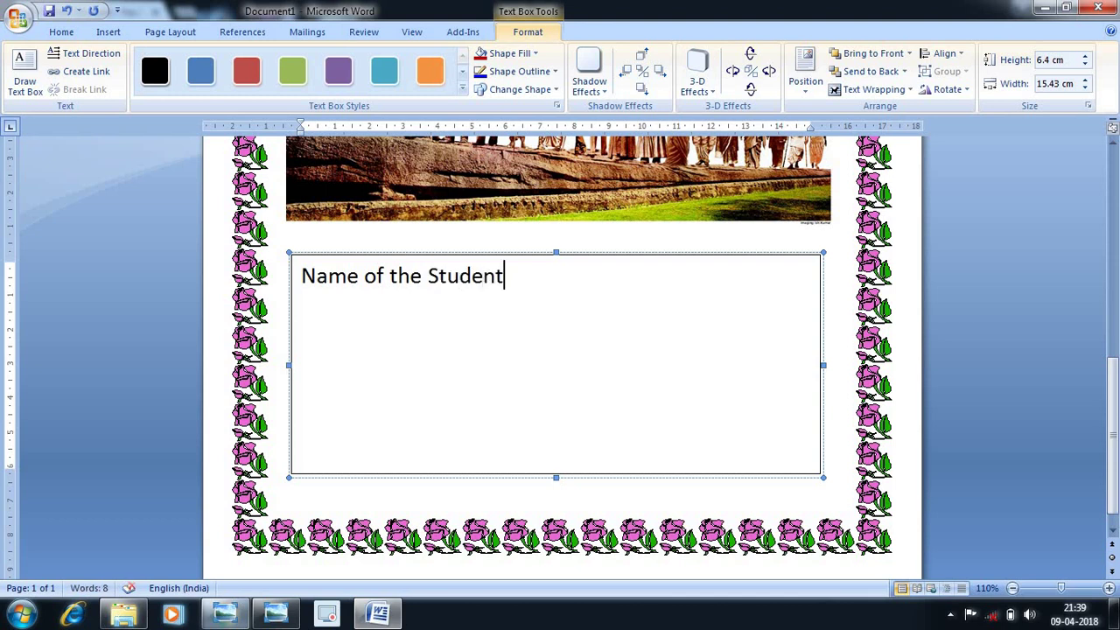
text( .)
text(.................................................)
key(Return)
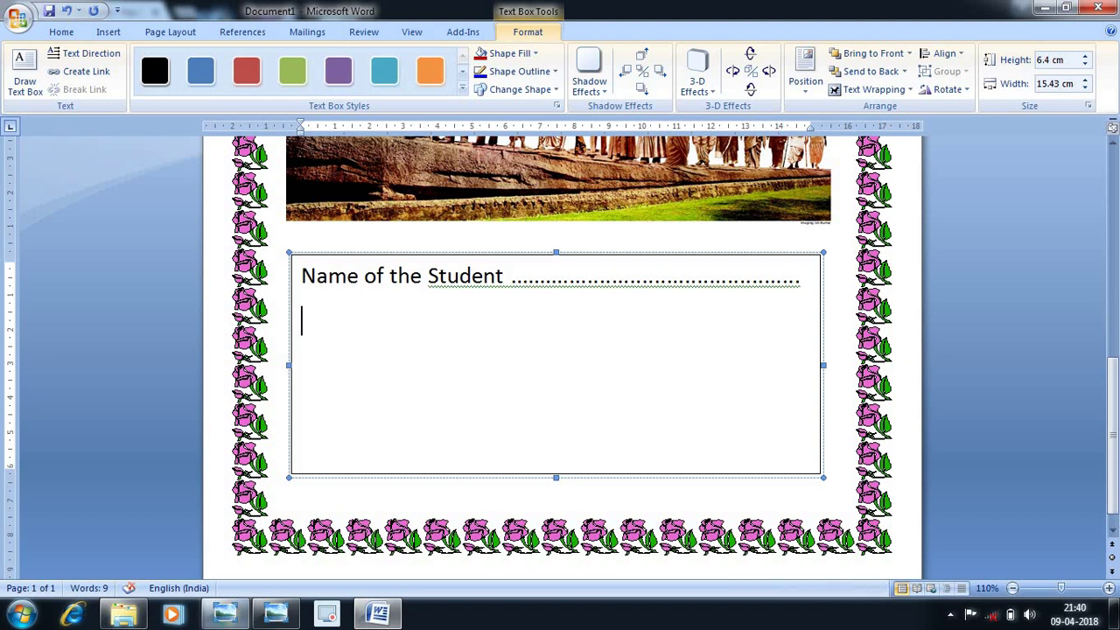
text(Se)
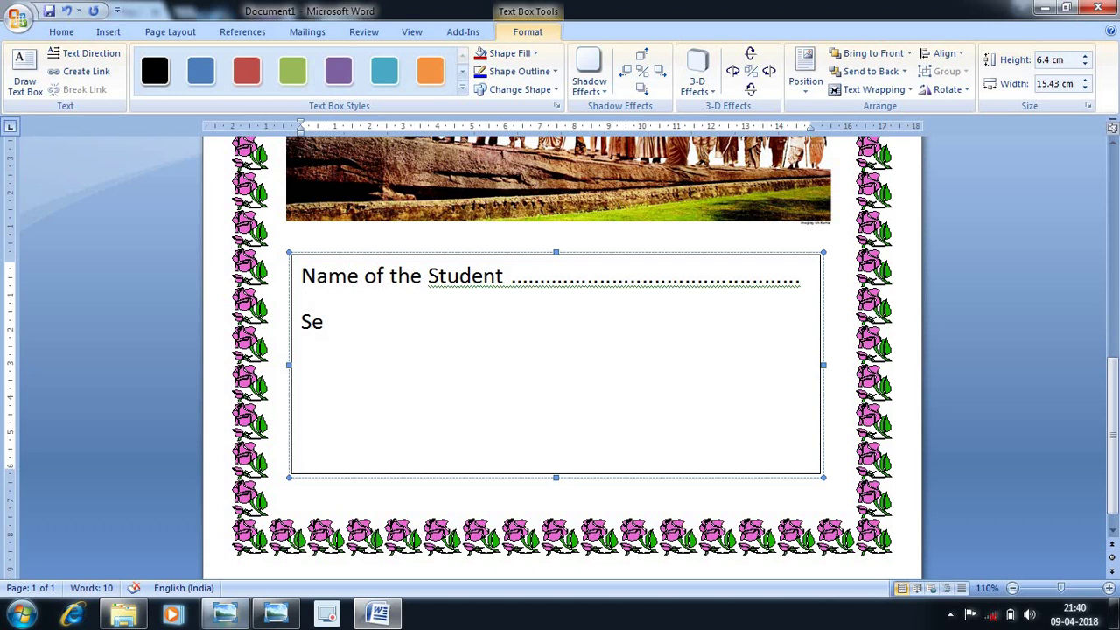
key(BackSpace)
key(BackSpace)
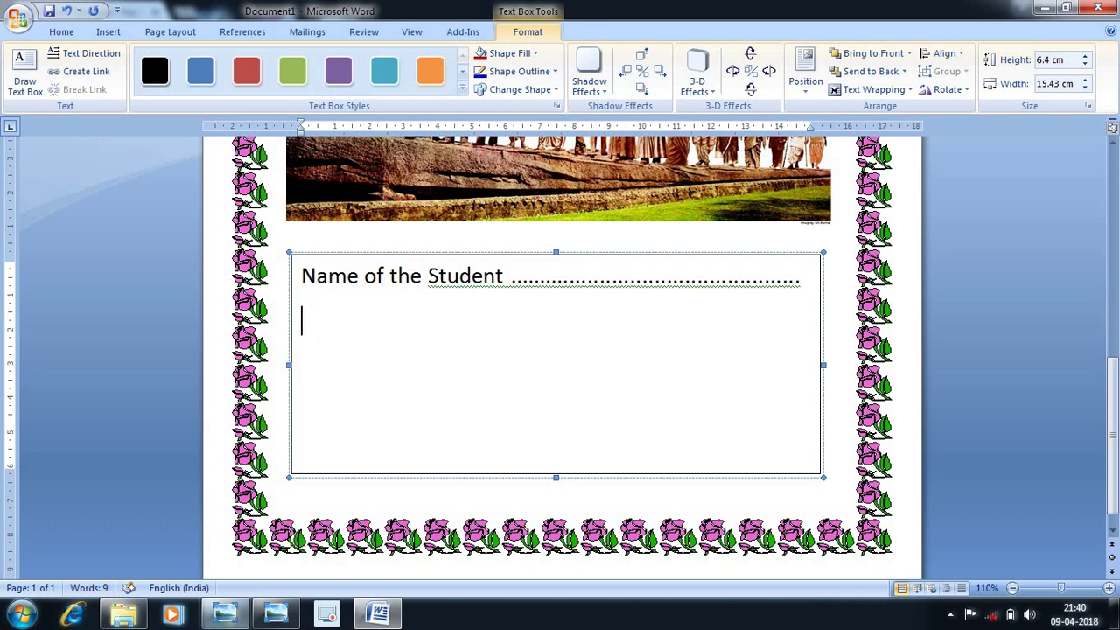
text(Clas)
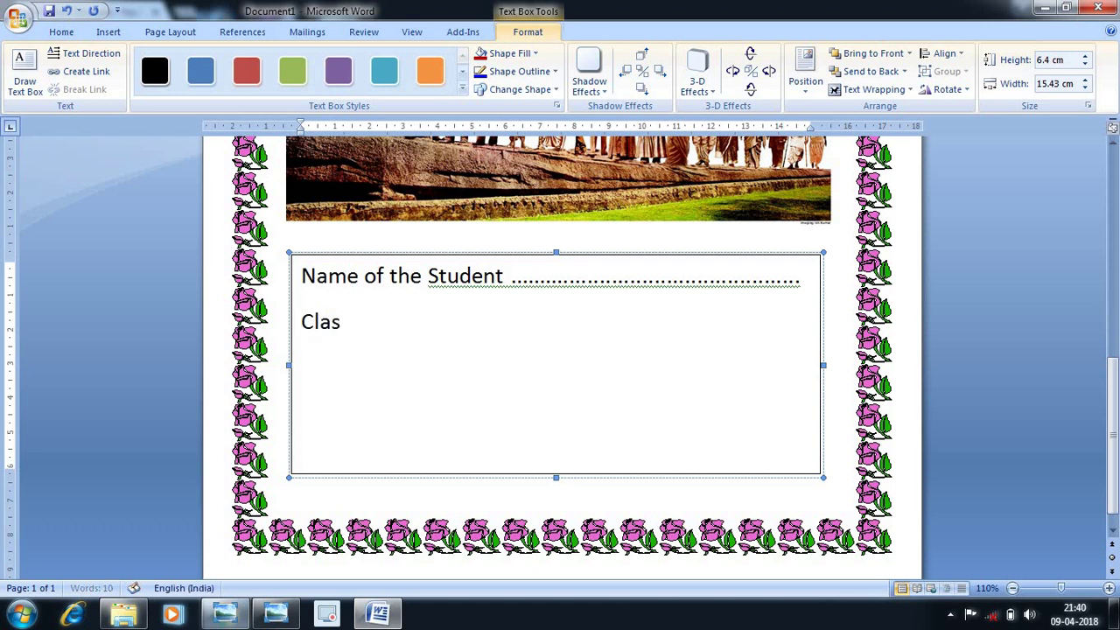
text(s ...)
text(..........................        )
text(Se)
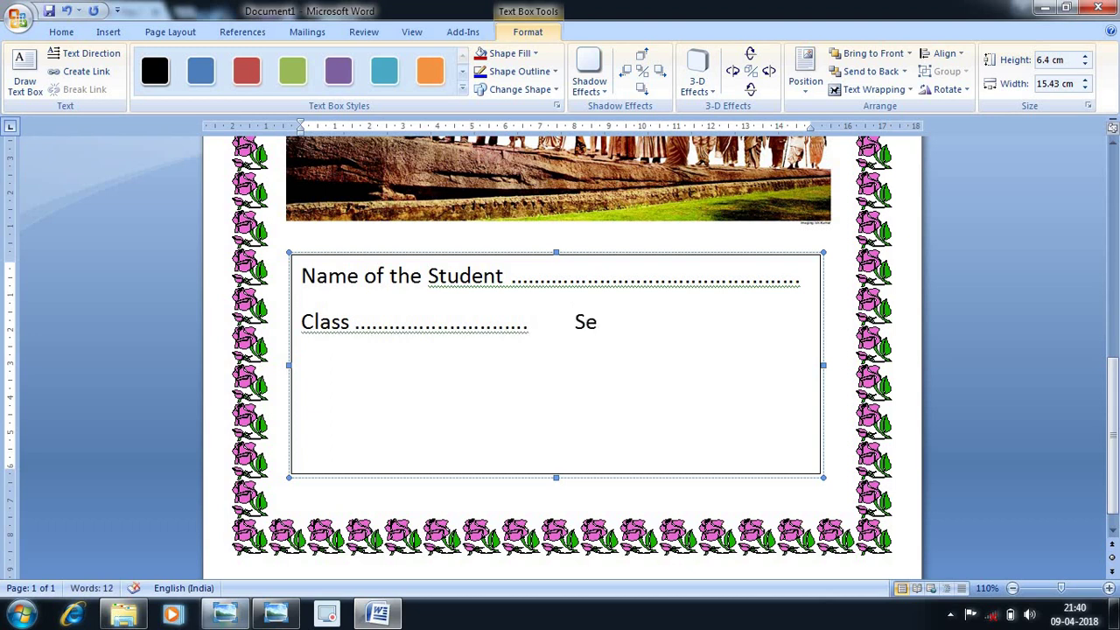
text(ssion )
text(..........)
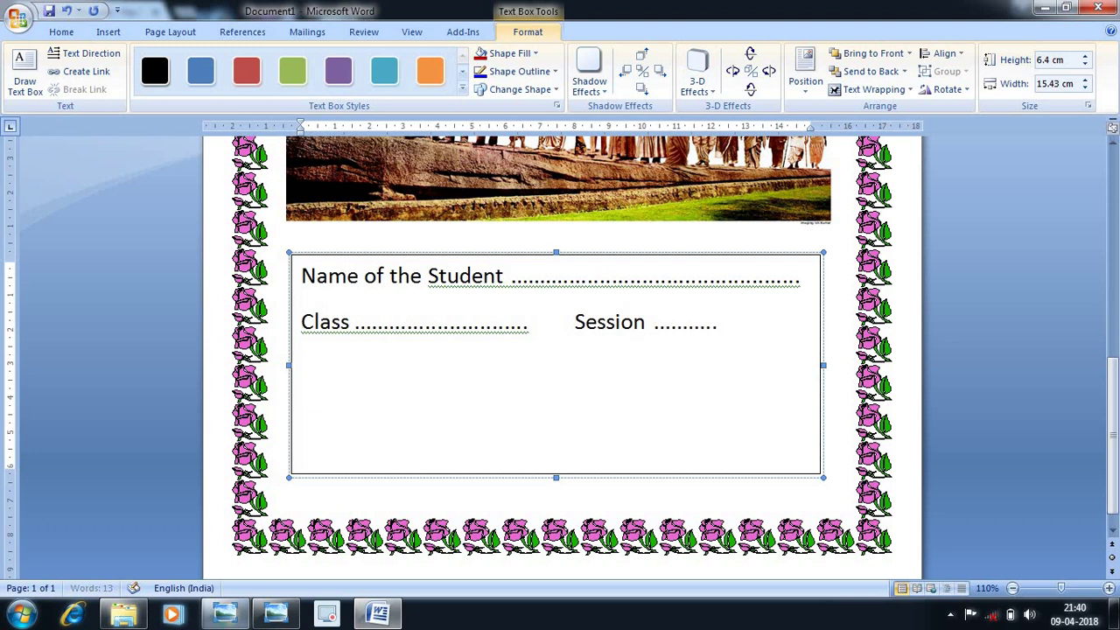
text(..)
key(BackSpace)
key(BackSpace)
key(Return)
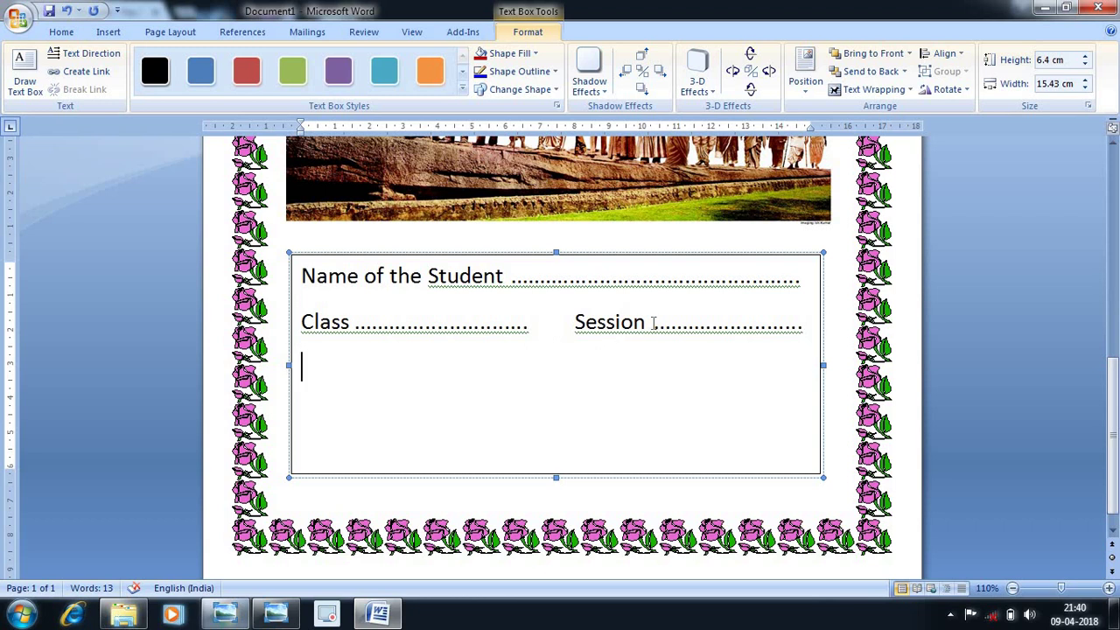
- Remove the spaces before the Session, Class and Student dots via spelling suggestions
right_click(759, 337)
click(774, 362)
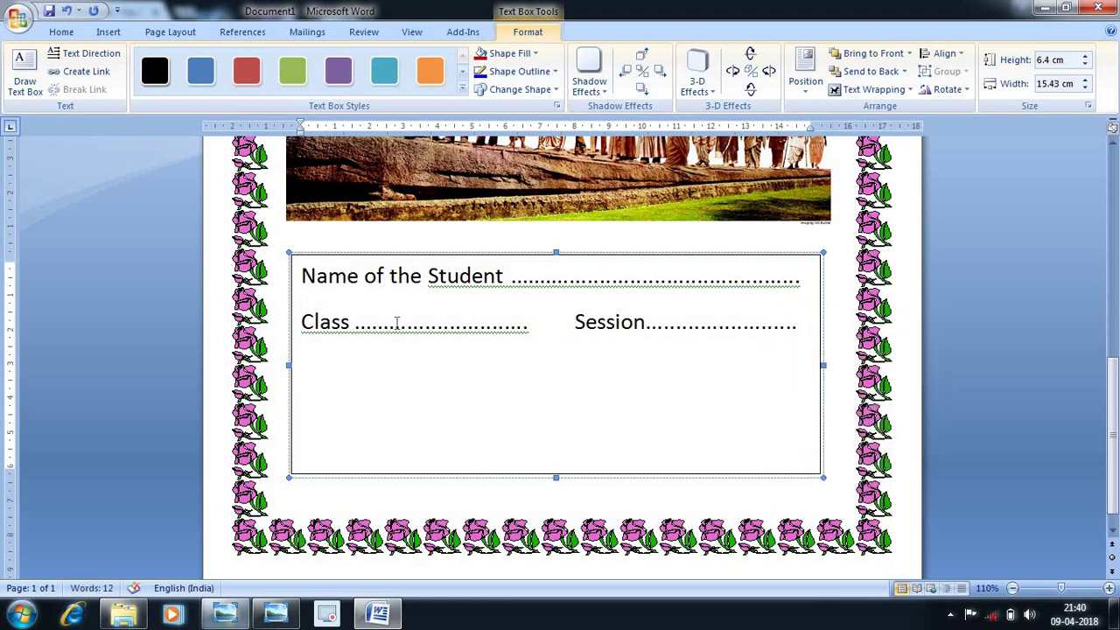
right_click(507, 343)
click(551, 363)
right_click(672, 302)
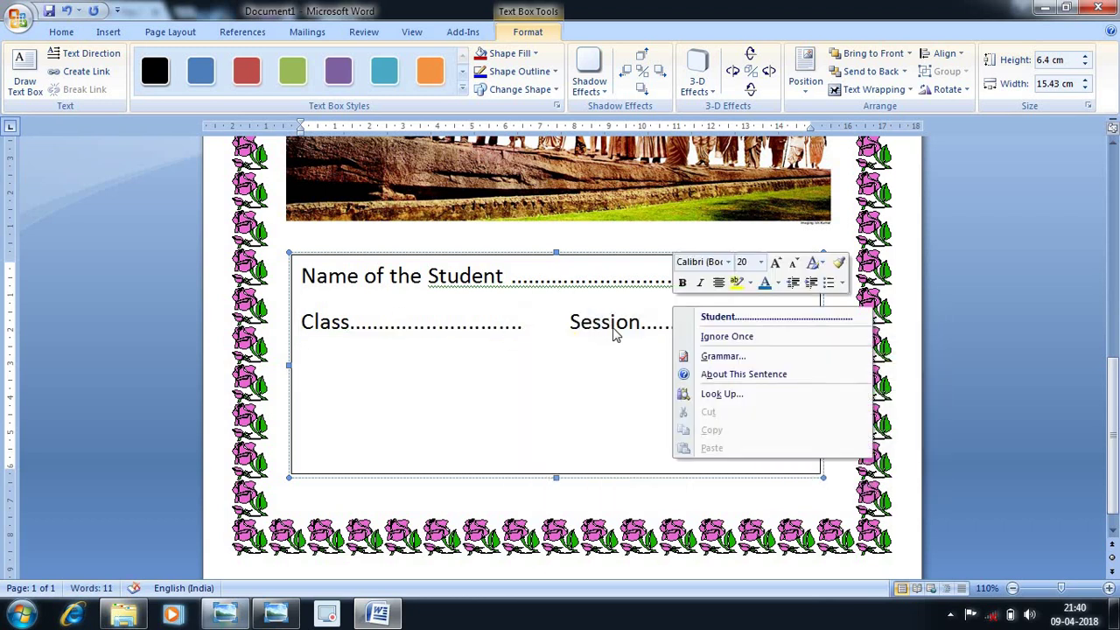
click(718, 316)
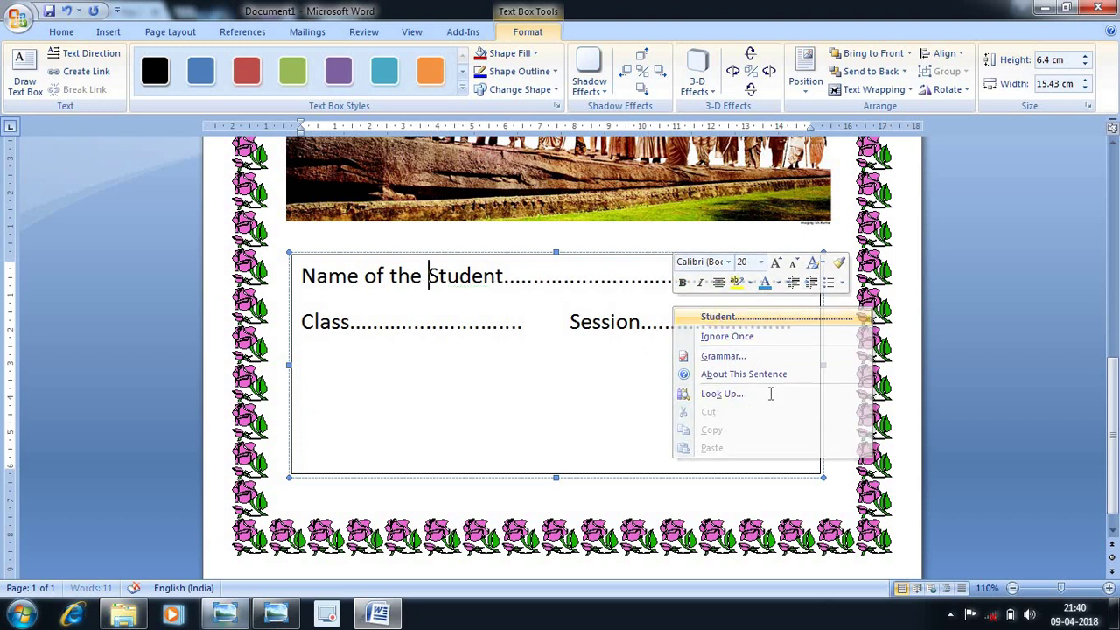
click(745, 419)
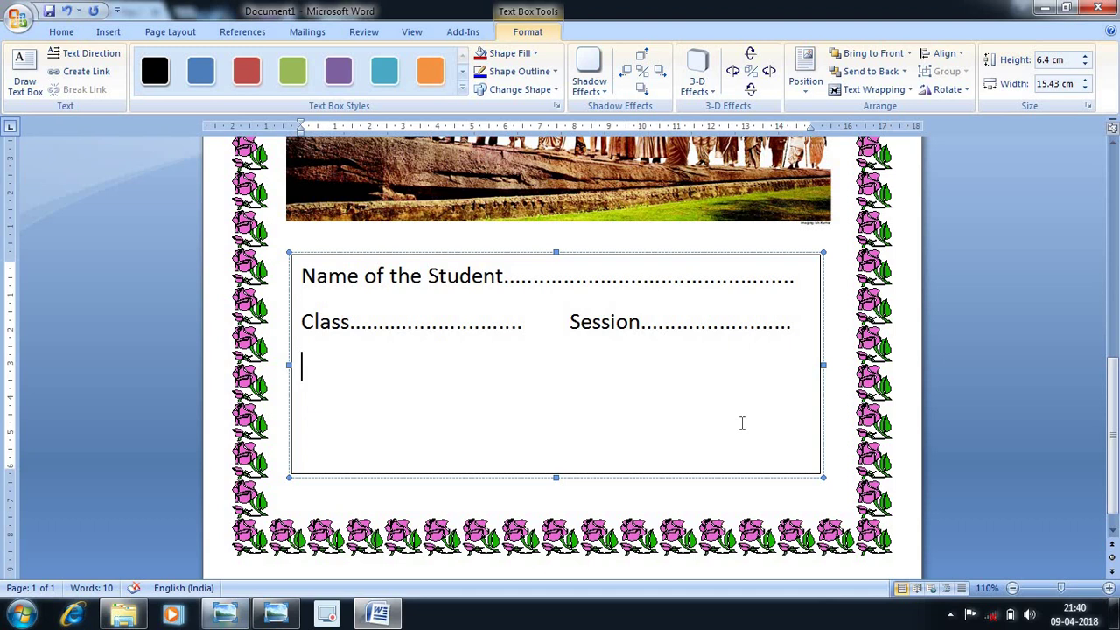
- Add a dotted 'Section' field and a tabbed 'Roll No' field on one line
text(Se)
text(cy)
key(BackSpace)
text(tion)
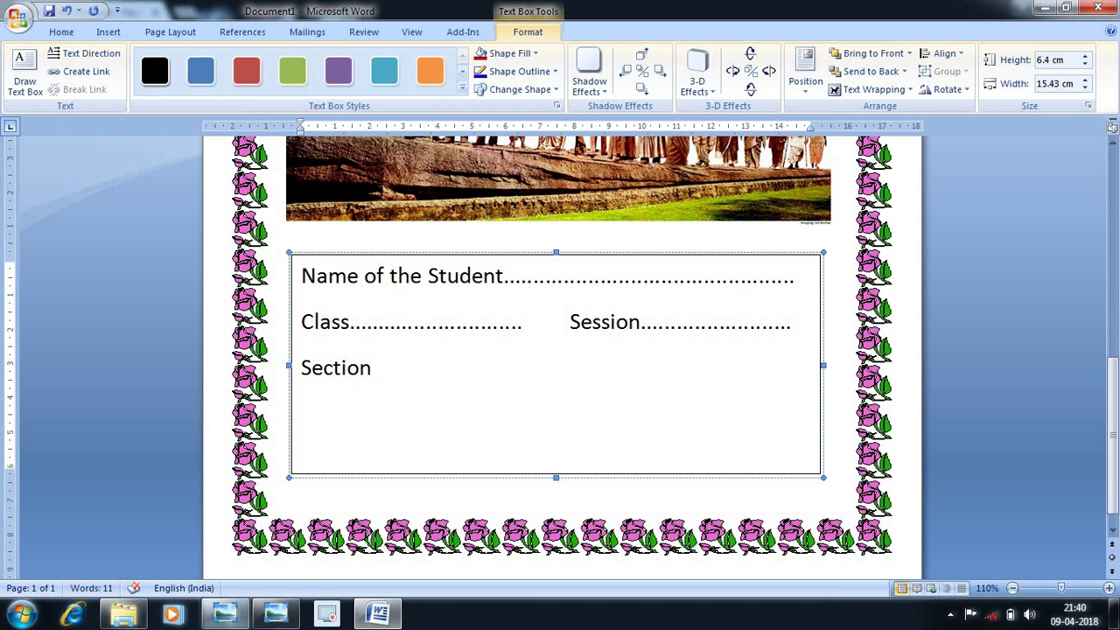
text(.......)
text(.)
text(...................)
key(Tab)
text(Rol)
text(l n)
key(BackSpace)
text(No)
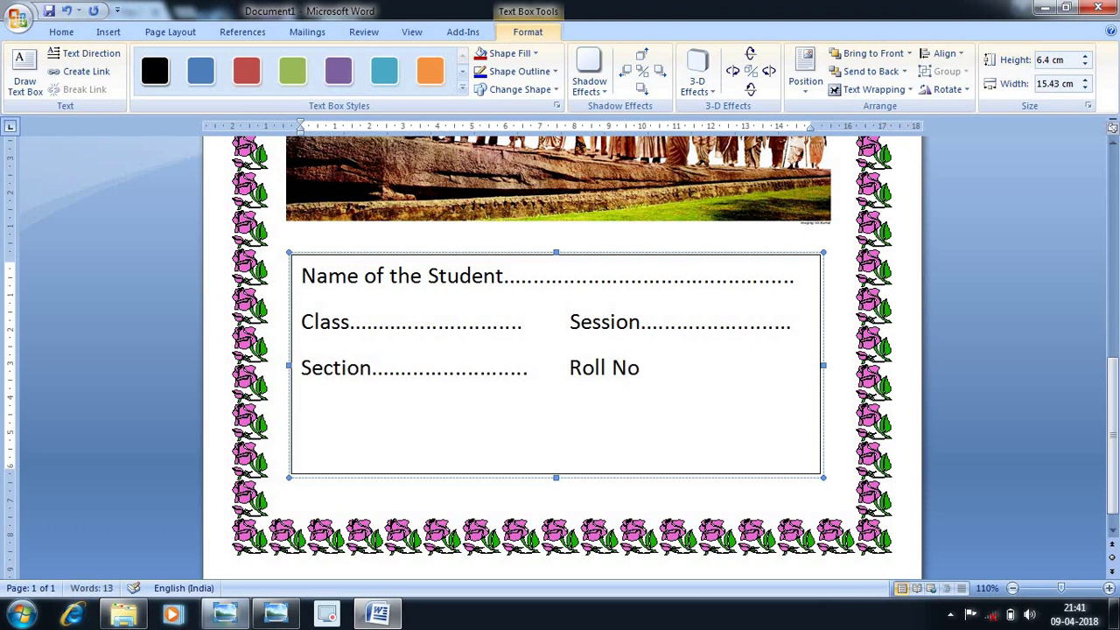
text(...)
text(...)
key(Return)
- Add a dotted 'Reg. No' and 'Date' line, then a blank line at the top
text(Regi)
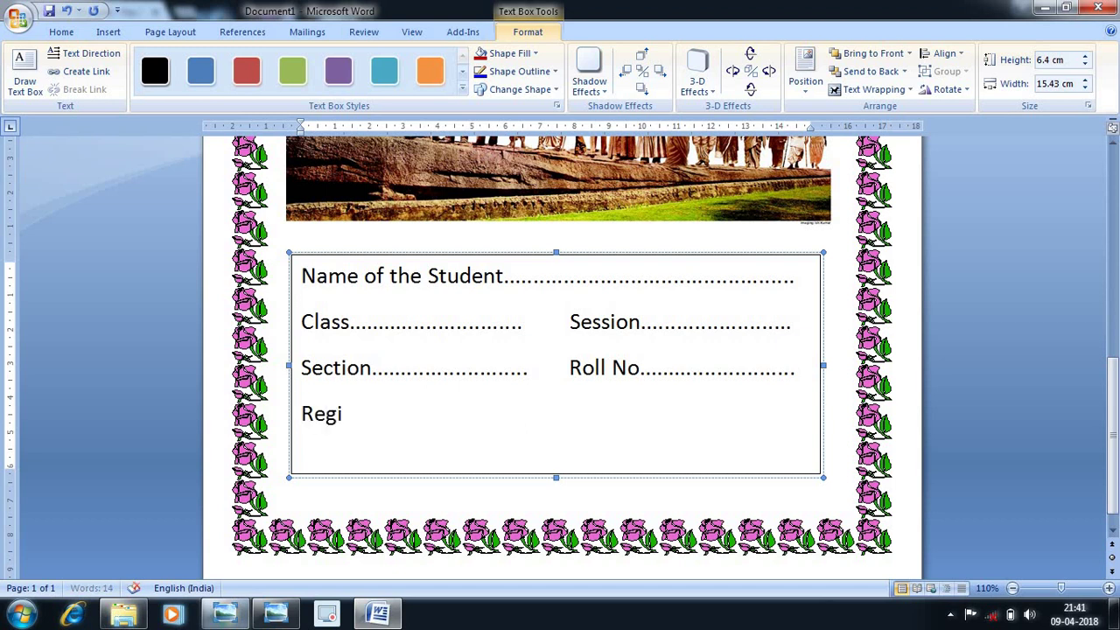
key(BackSpace)
text(.)
text( No.)
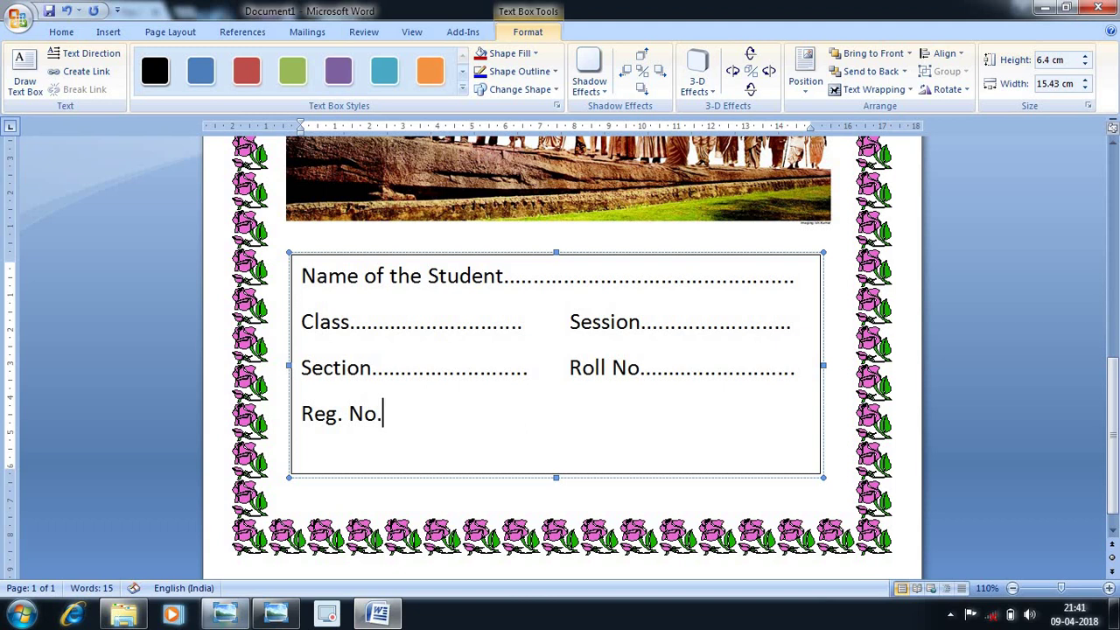
text(..........)
text(.................)
text(       Date)
text(................)
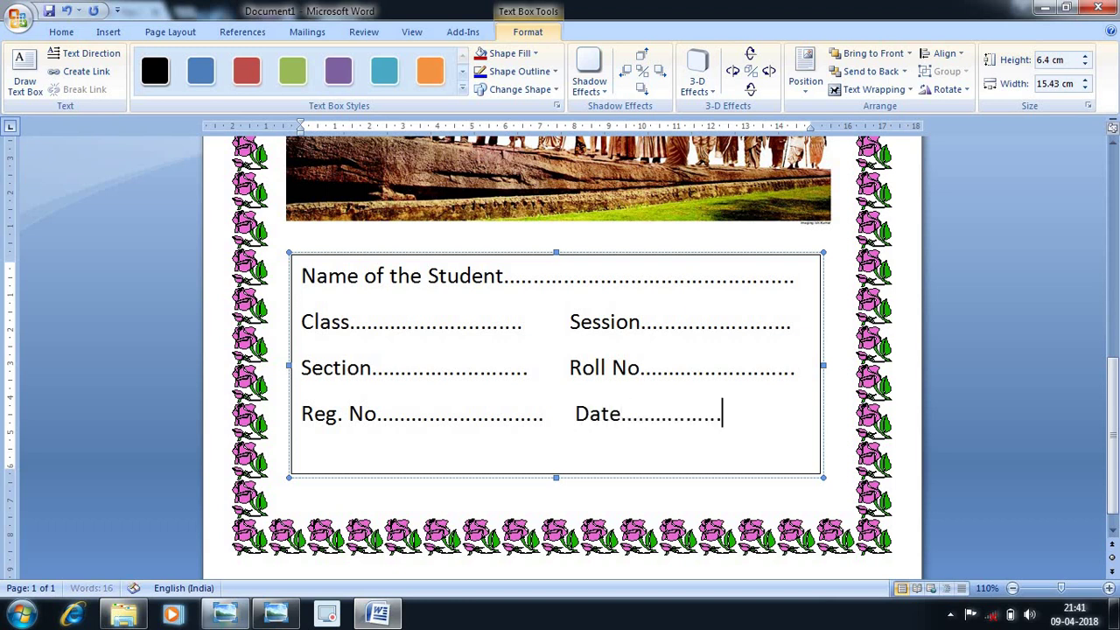
text(..)
text(.........)
key(ctrl+Home)
key(Return)
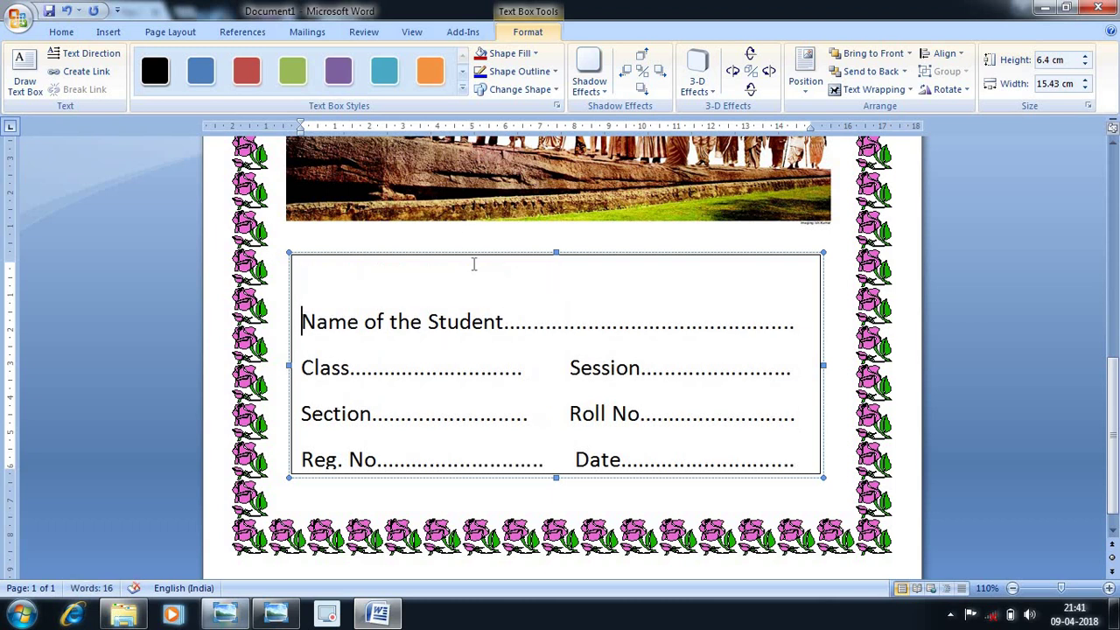
- Shrink the empty top line of the details box to 7 pt, then select the whole box
click(56, 33)
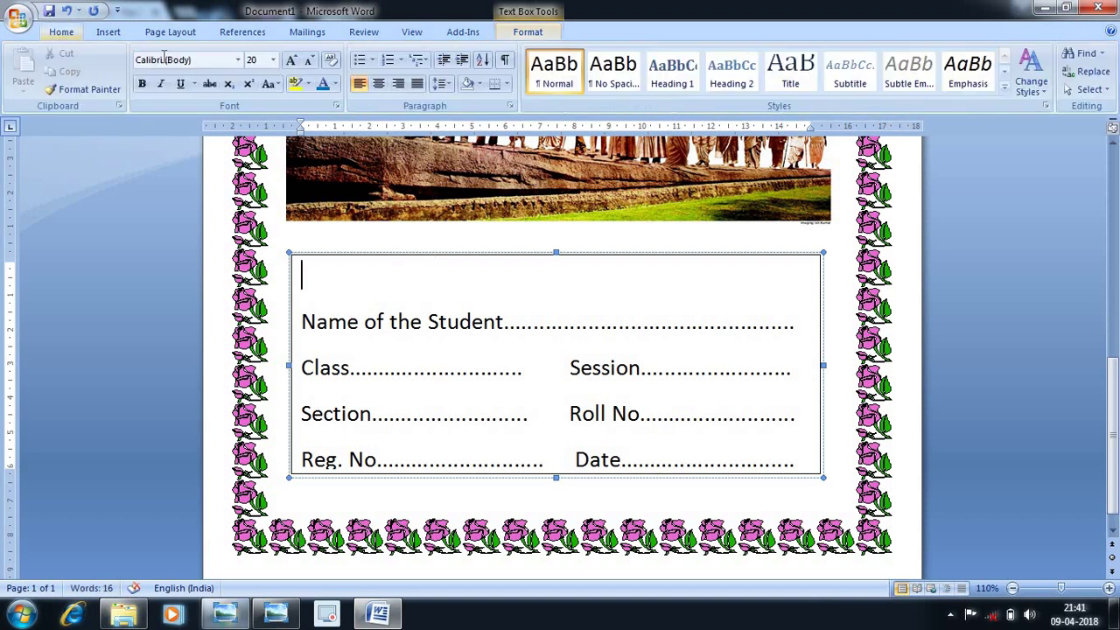
click(311, 66)
click(311, 66)
click(310, 66)
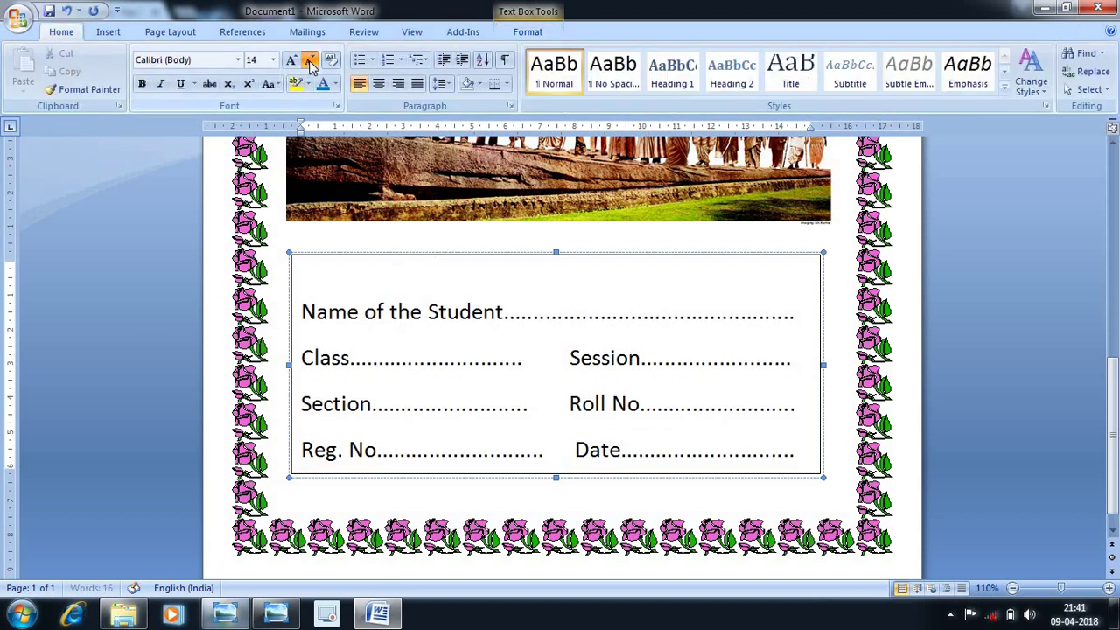
click(311, 66)
click(311, 65)
click(310, 66)
click(311, 66)
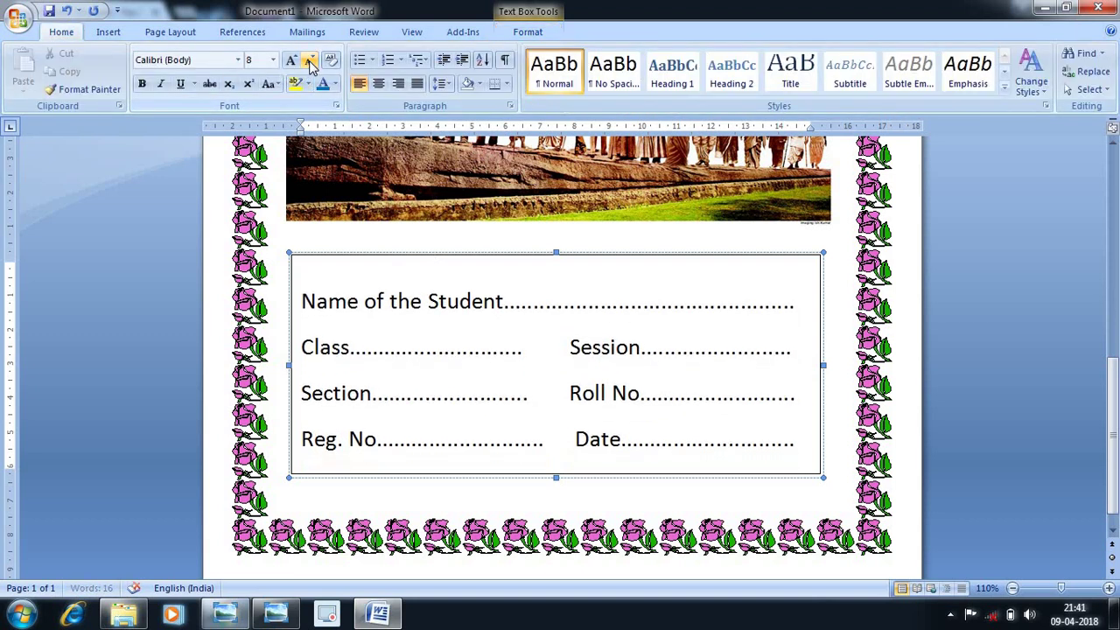
click(310, 66)
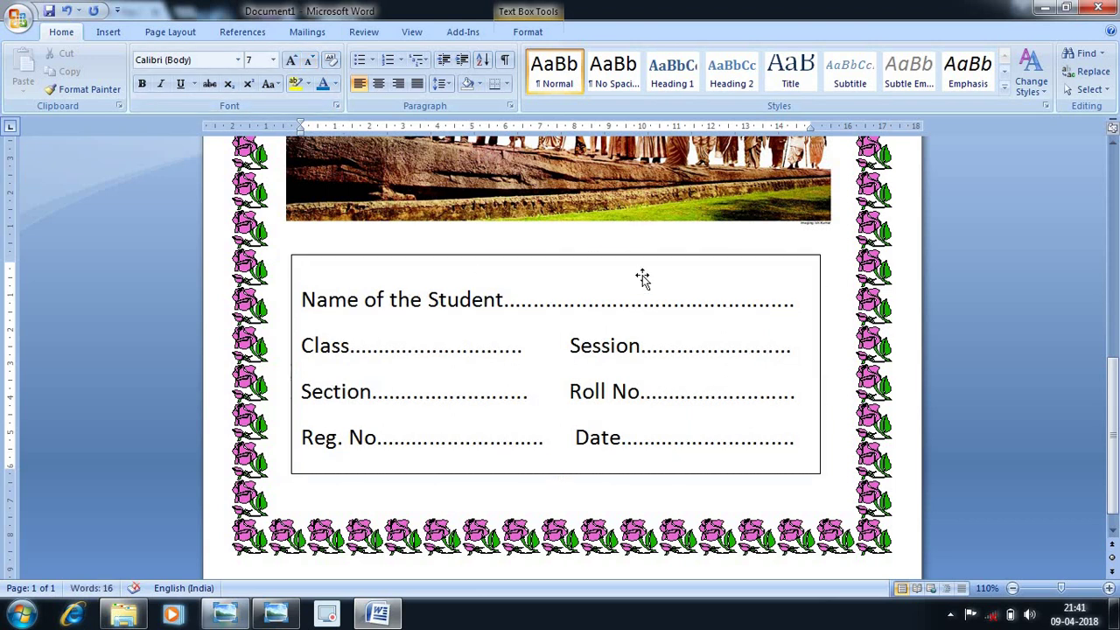
click(744, 393)
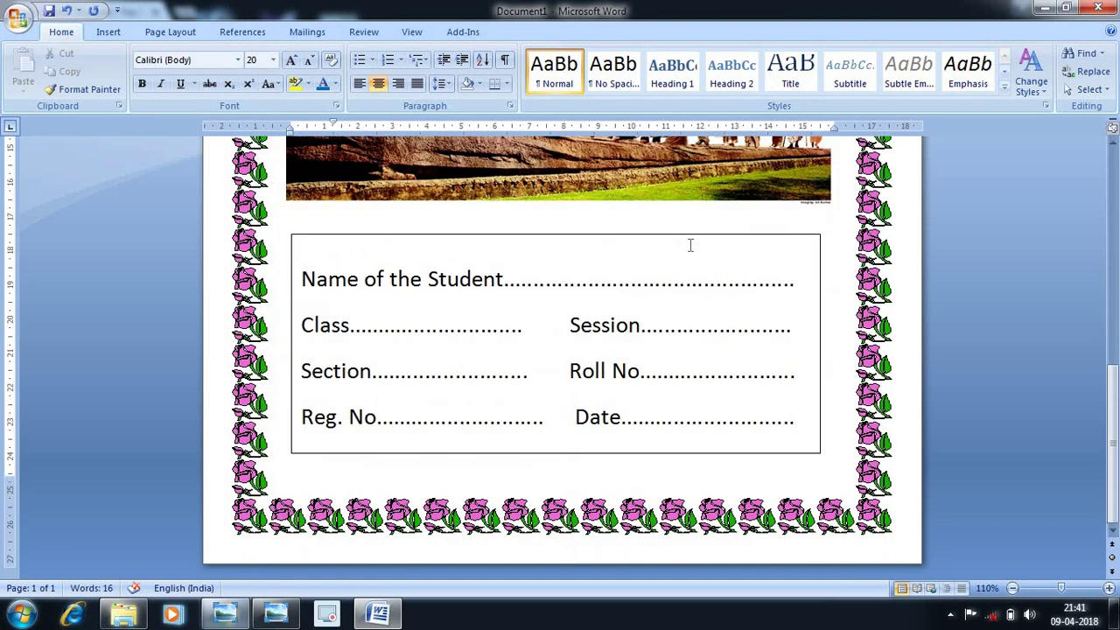
click(654, 235)
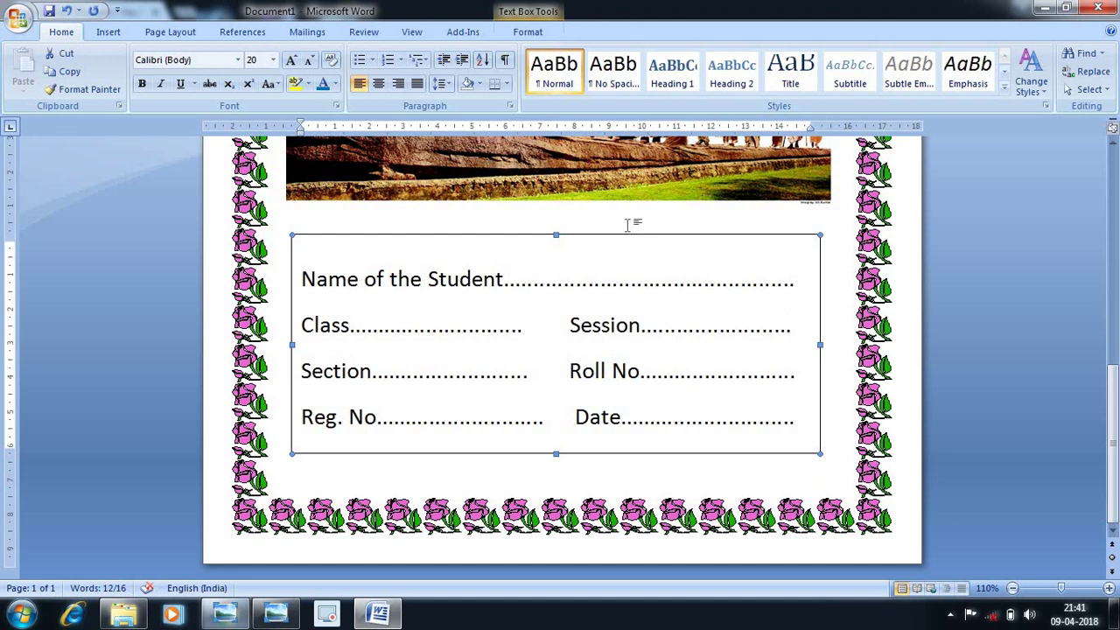
- Set the details box outline weight to 1½ pt
click(529, 32)
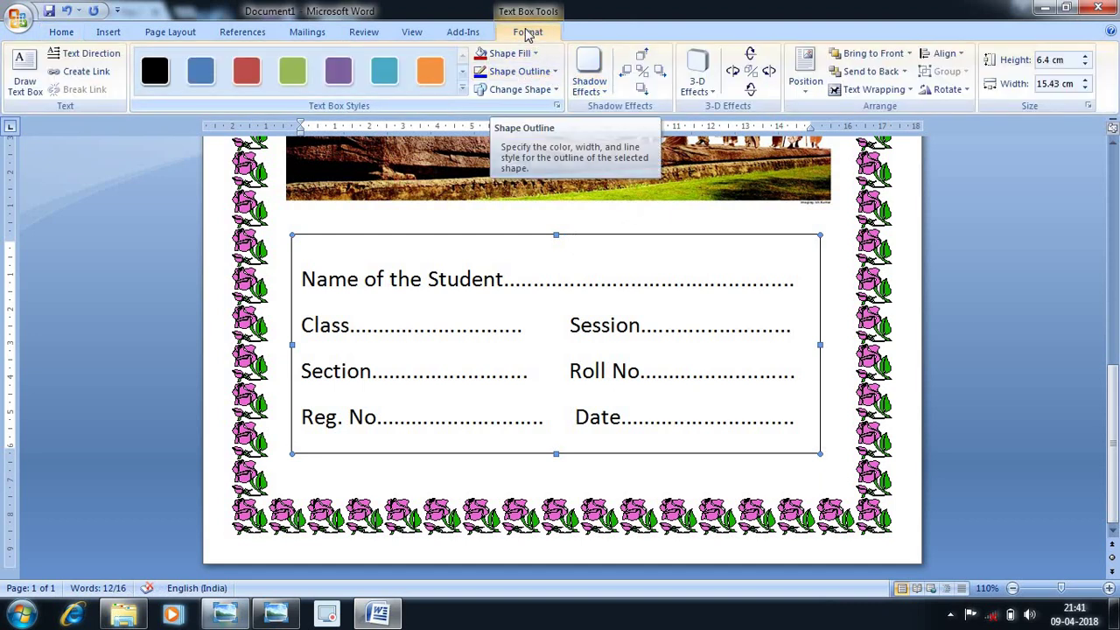
click(537, 74)
mouse_move(560, 256)
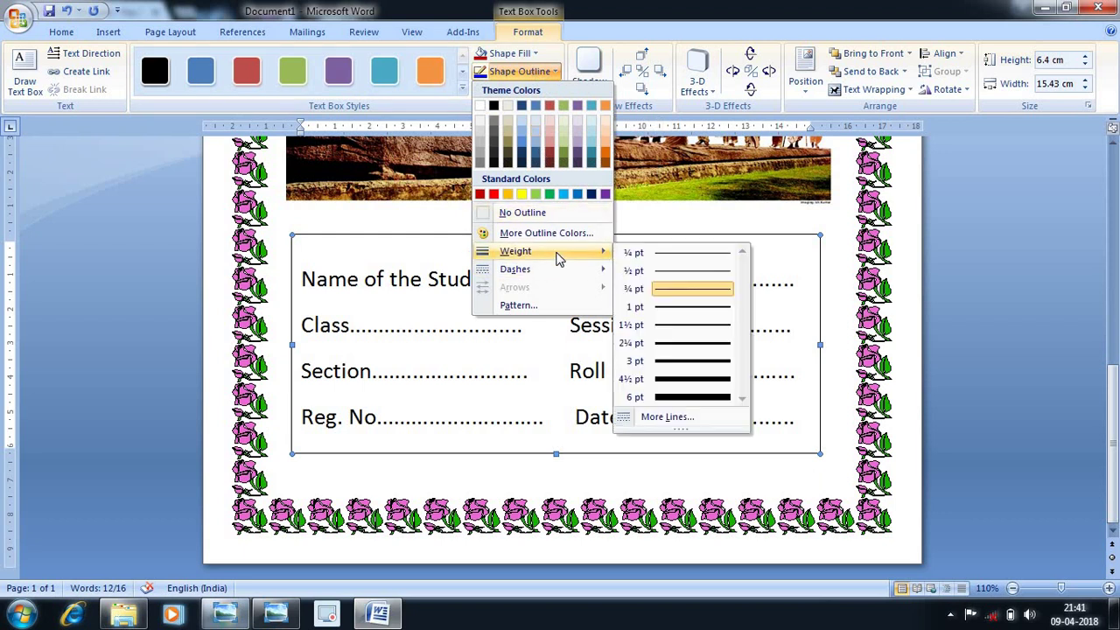
click(702, 323)
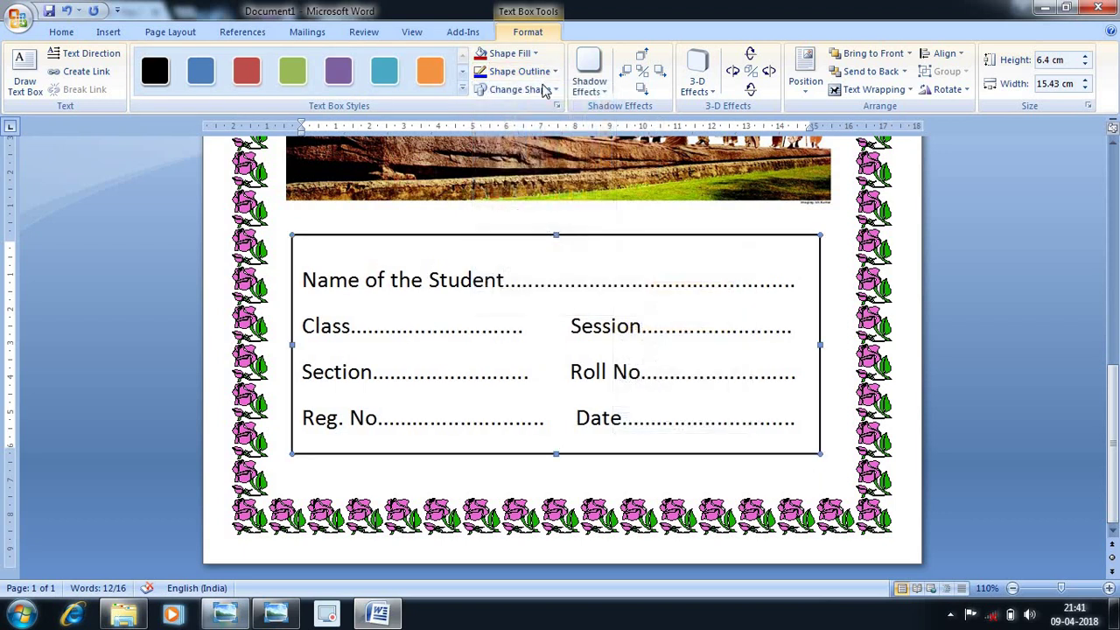
- Change the details box outline color to Dark Red and deselect the box
click(525, 72)
mouse_move(564, 272)
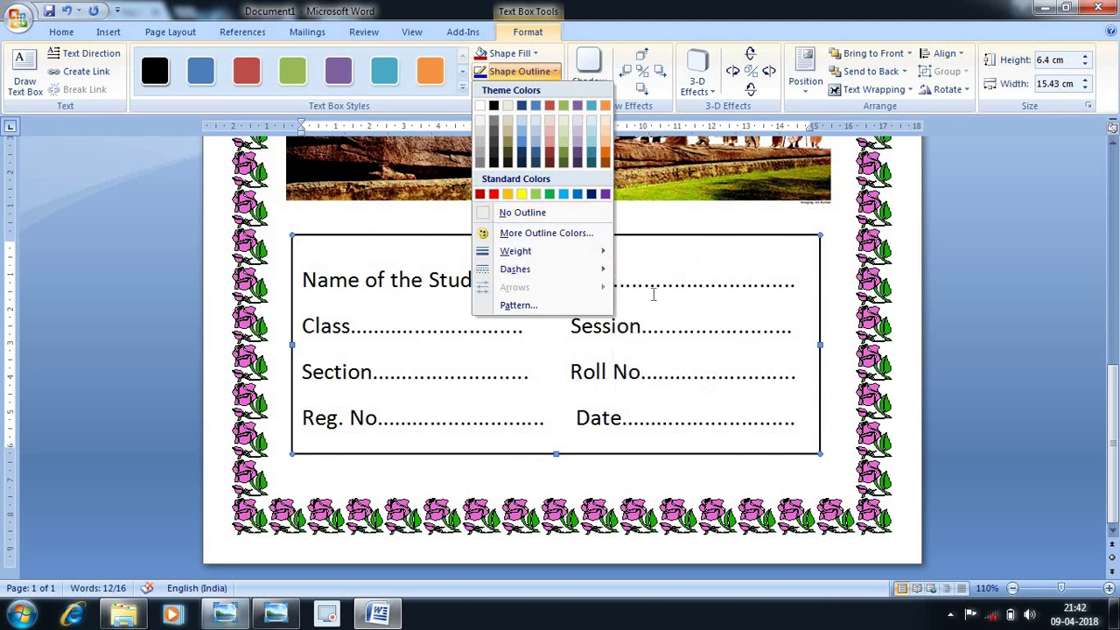
click(488, 194)
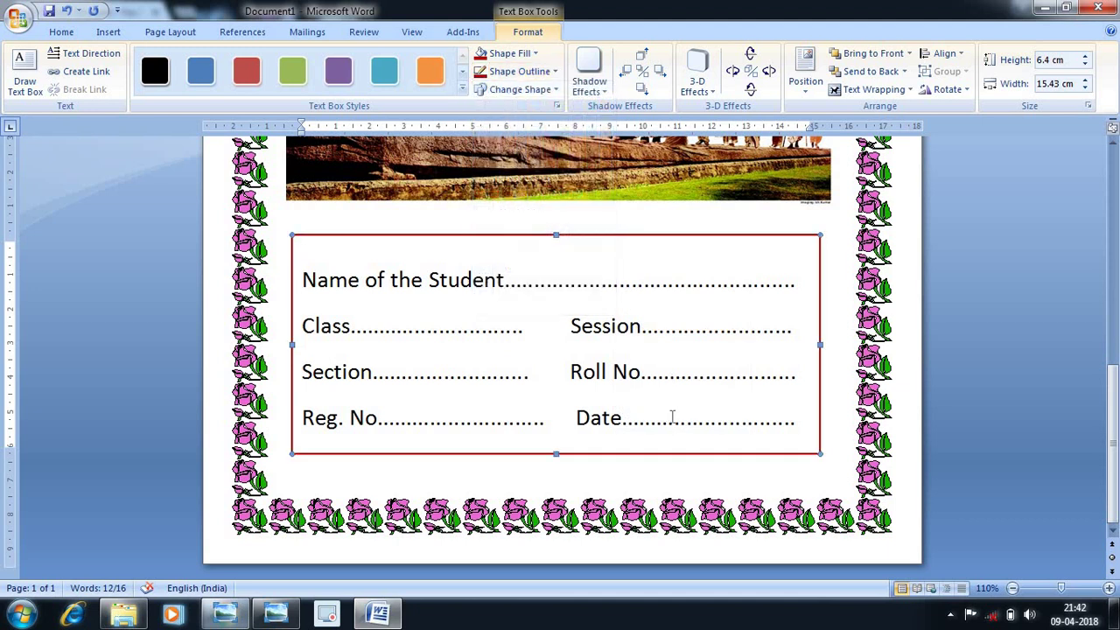
click(827, 470)
scroll(827, 470, up, 4)
scroll(583, 520, up, 6)
scroll(583, 520, up, 1)
scroll(583, 520, up, 2)
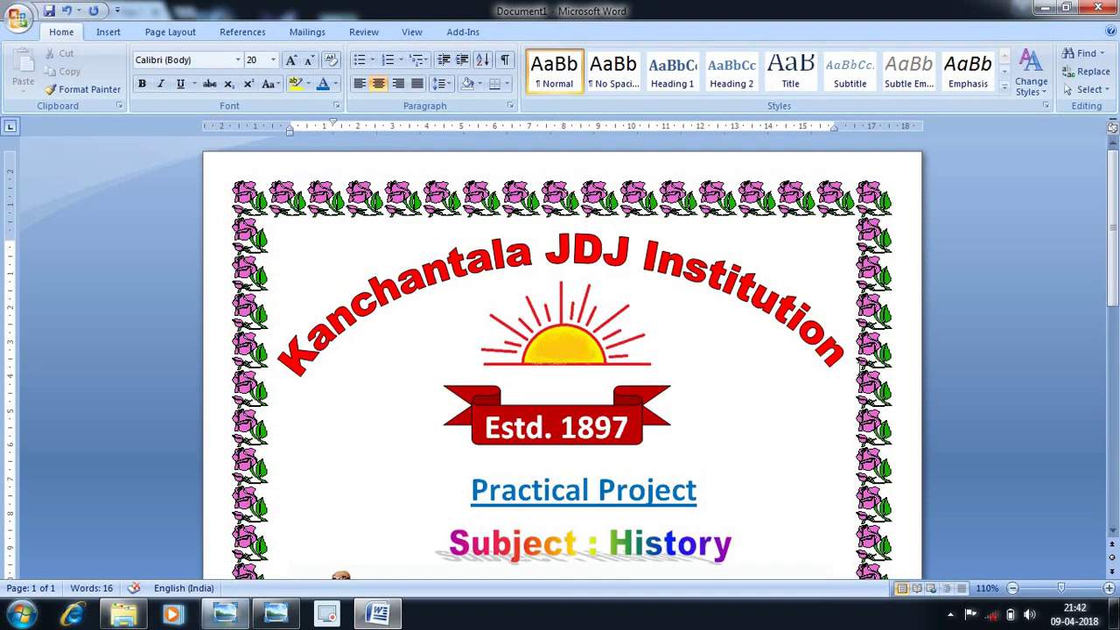
scroll(584, 552, down, 7)
scroll(584, 552, up, 6)
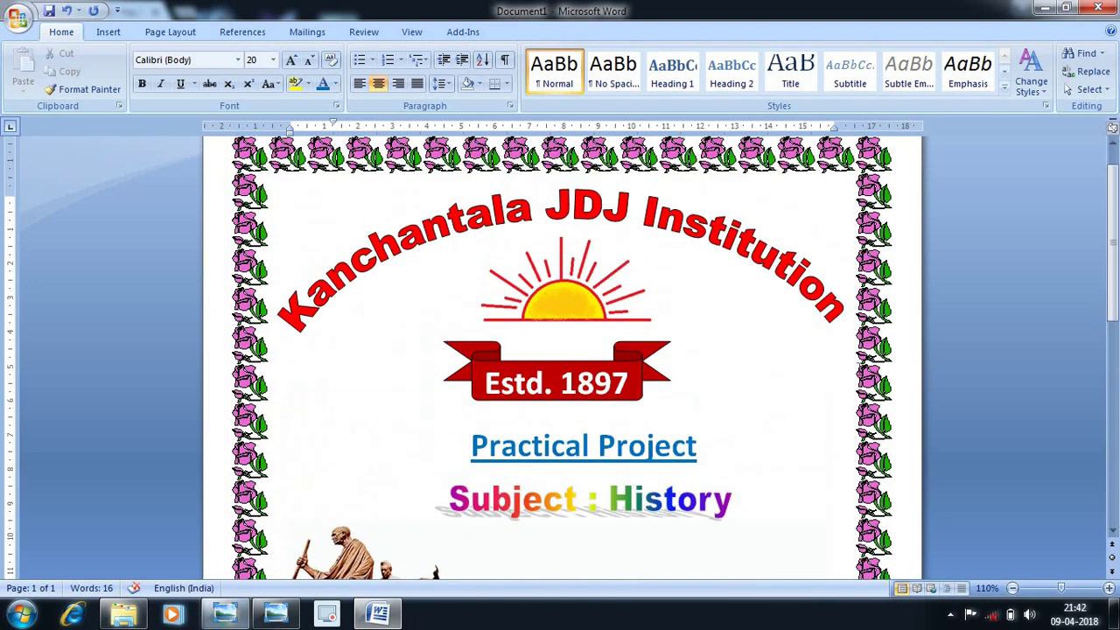
scroll(847, 362, down, 6)
scroll(847, 362, down, 3)
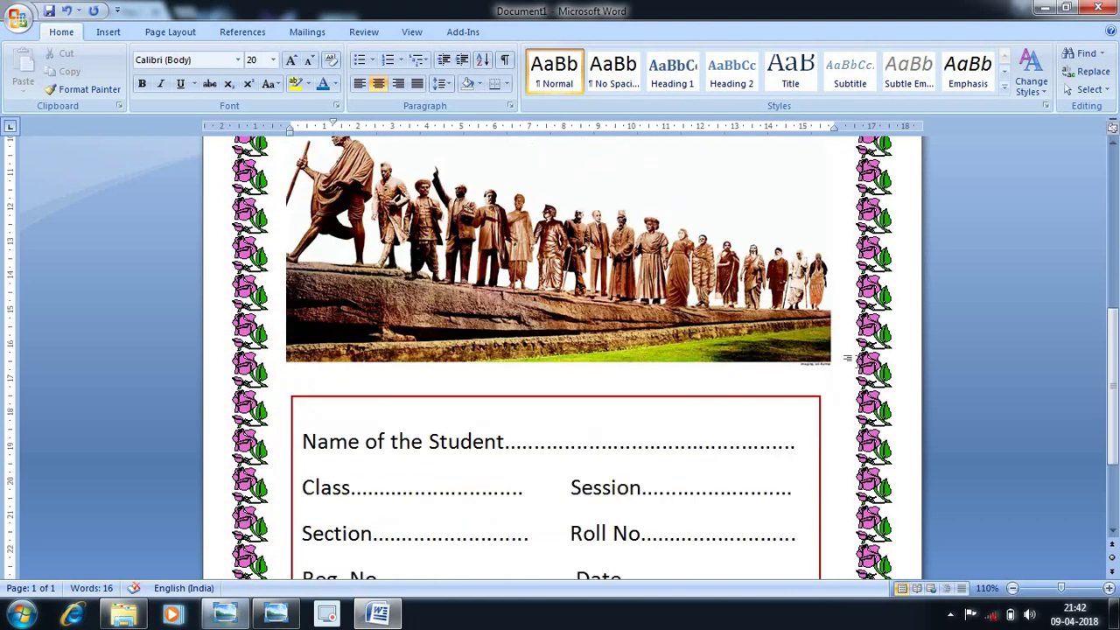
scroll(847, 359, down, 3)
scroll(845, 349, up, 2)
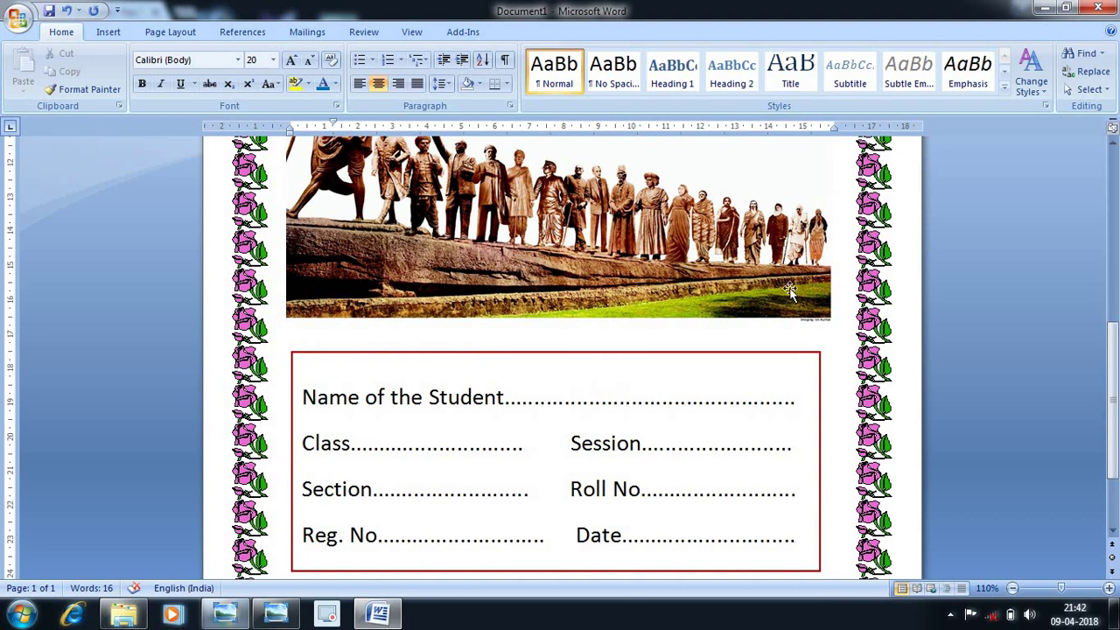
- Open Print Preview from the Office Button's Print menu to see the full cover page
click(12, 24)
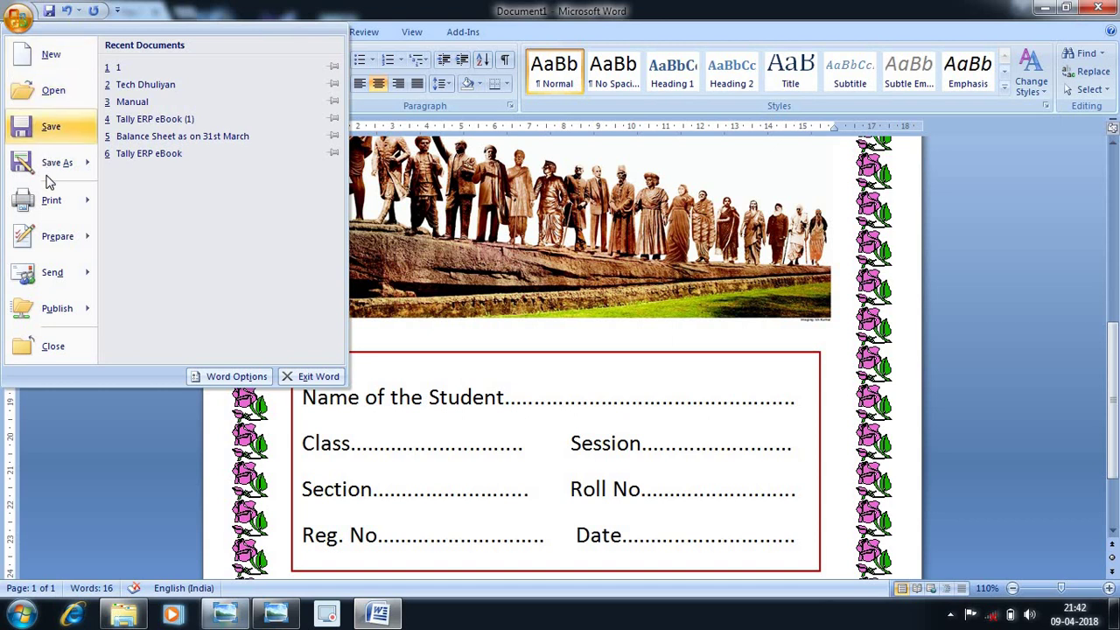
mouse_move(35, 201)
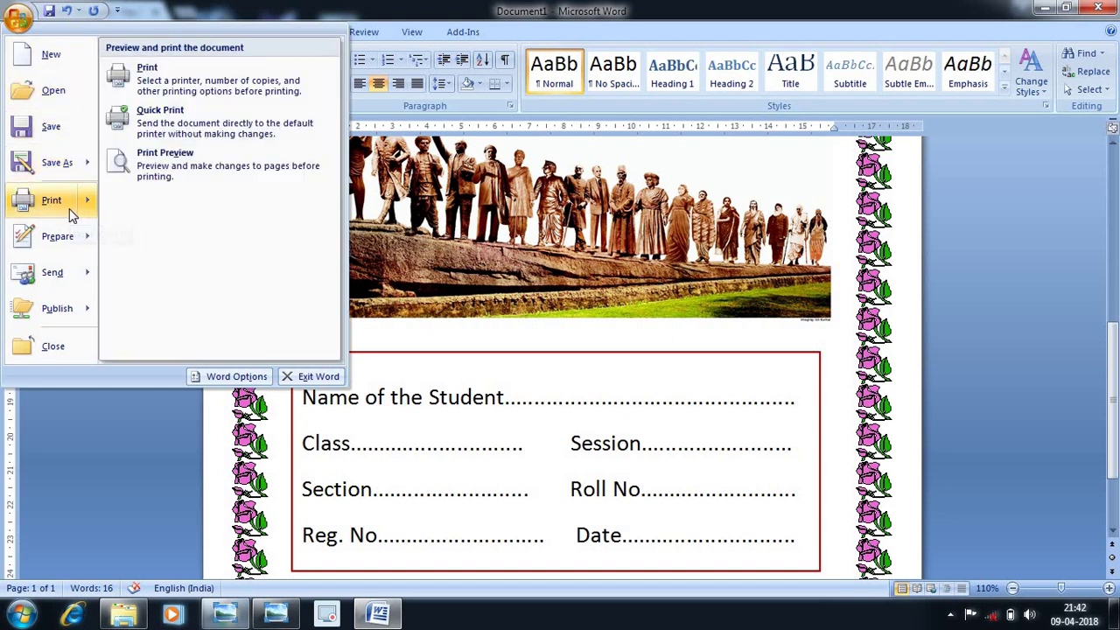
click(161, 161)
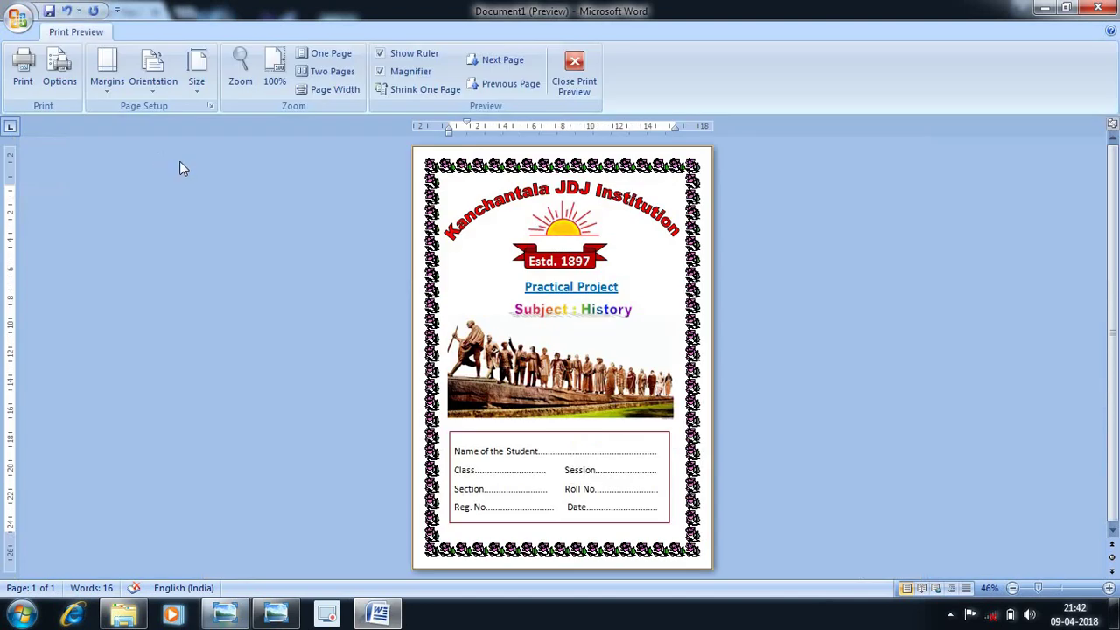